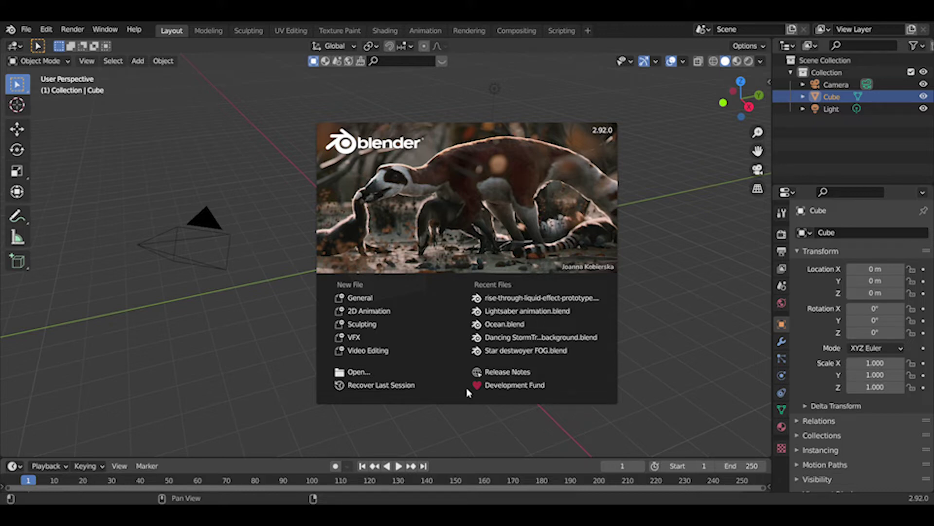
Dismiss the splash screen and delete the default cube and light
{"action": "left_click", "coordinate": [393, 303]}
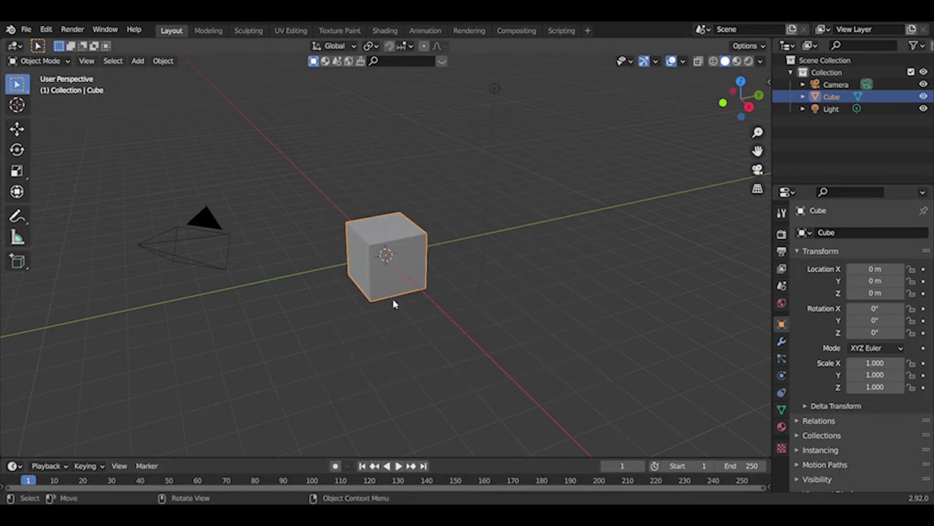
{"action": "key", "text": "Delete"}
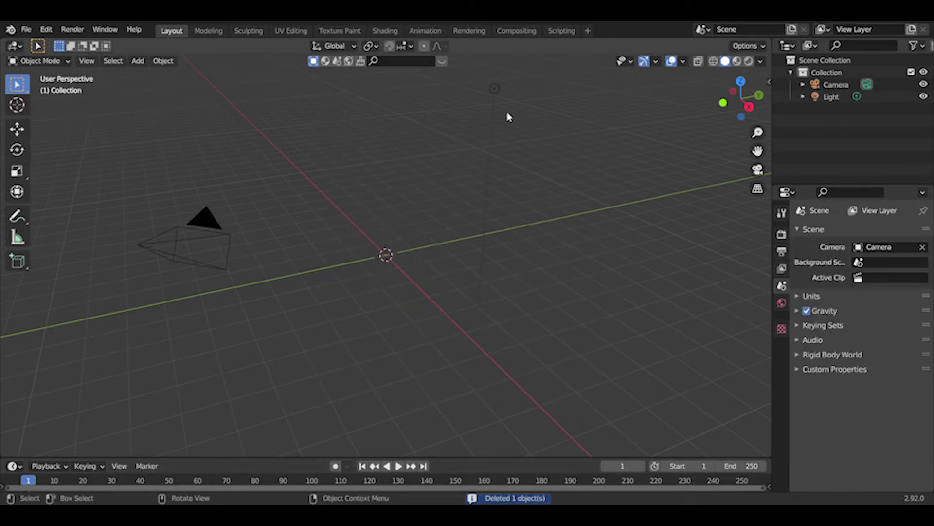
{"action": "left_click_drag", "start_coordinate": [532, 73], "coordinate": [424, 147]}
{"action": "key", "text": "Delete"}
Add a mesh plane and scale it up to 6.512
{"action": "key", "text": "shift+a"}
{"action": "mouse_move", "coordinate": [424, 145]}
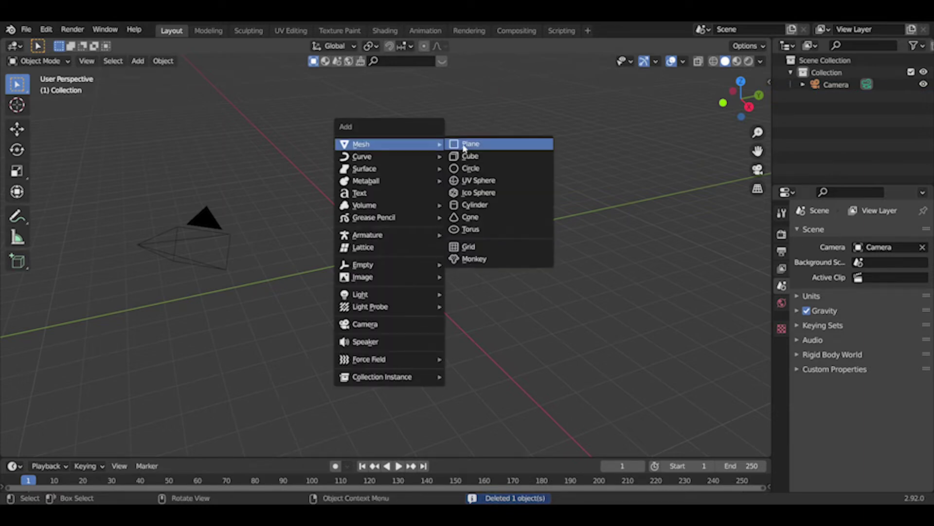
{"action": "left_click", "coordinate": [489, 143]}
{"action": "key", "text": "s"}
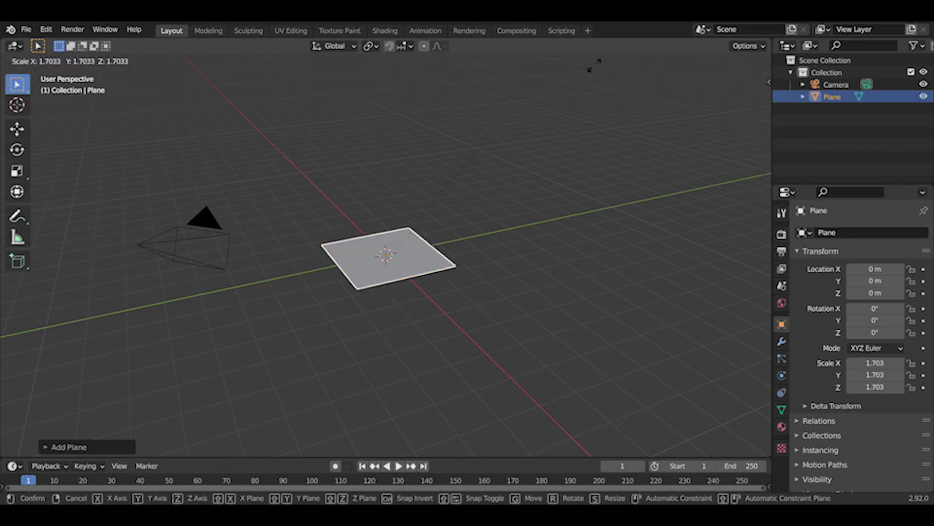
{"action": "left_click", "coordinate": [48, 62]}
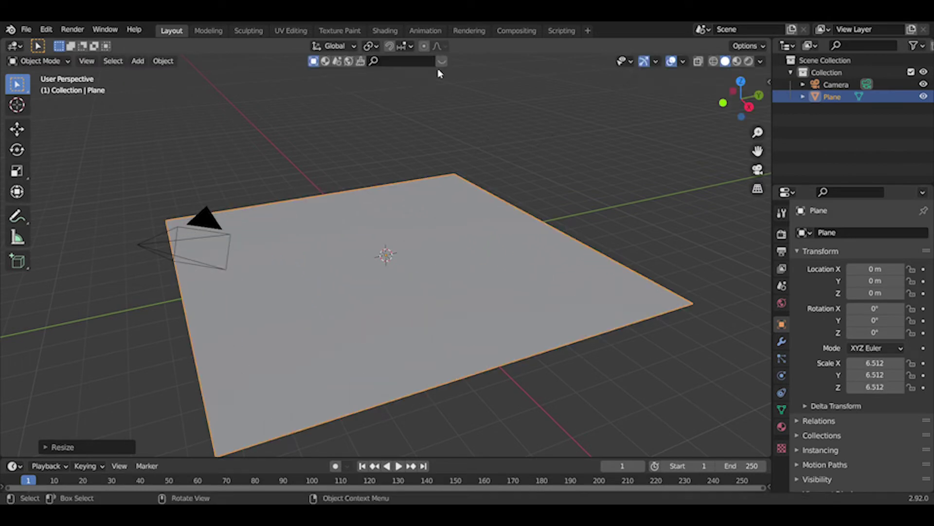
{"action": "left_click", "coordinate": [41, 60]}
In Edit Mode, subdivide the plane with Number of Cuts set to 100
{"action": "left_click", "coordinate": [39, 88]}
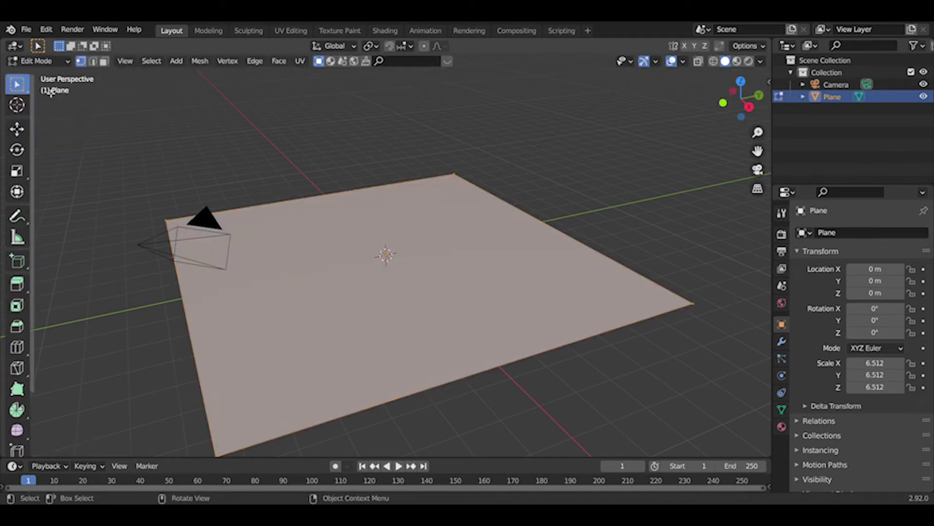
{"action": "right_click", "coordinate": [358, 224]}
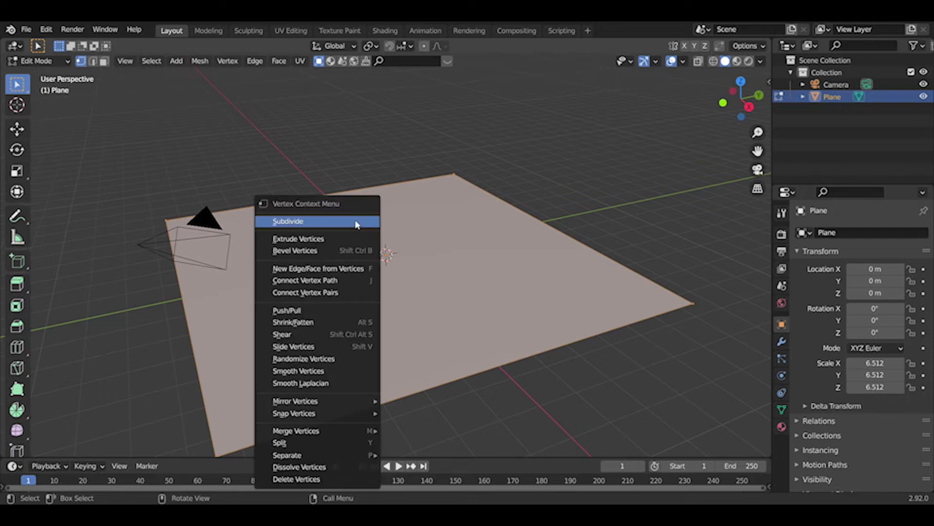
{"action": "left_click", "coordinate": [357, 221]}
{"action": "left_click", "coordinate": [90, 445]}
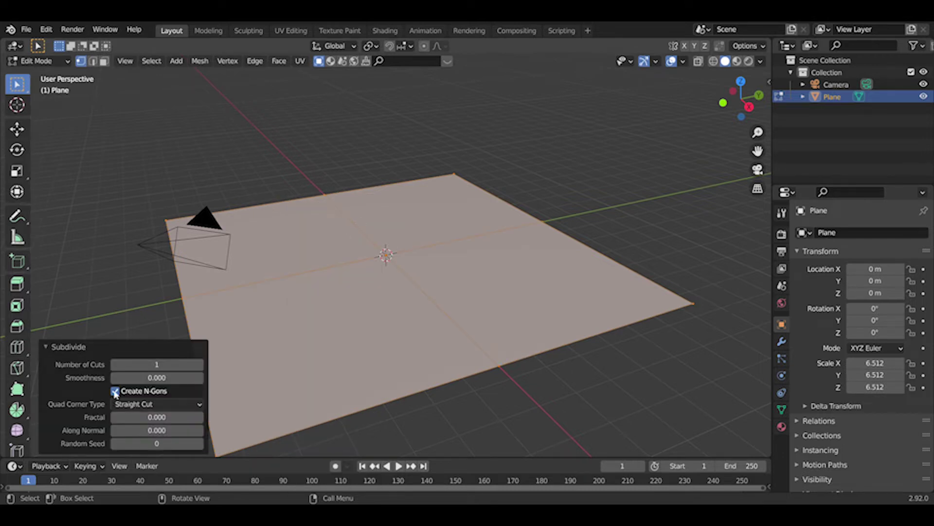
{"action": "left_click", "coordinate": [181, 364]}
{"action": "type", "text": "1000"}
{"action": "key", "text": "Return"}
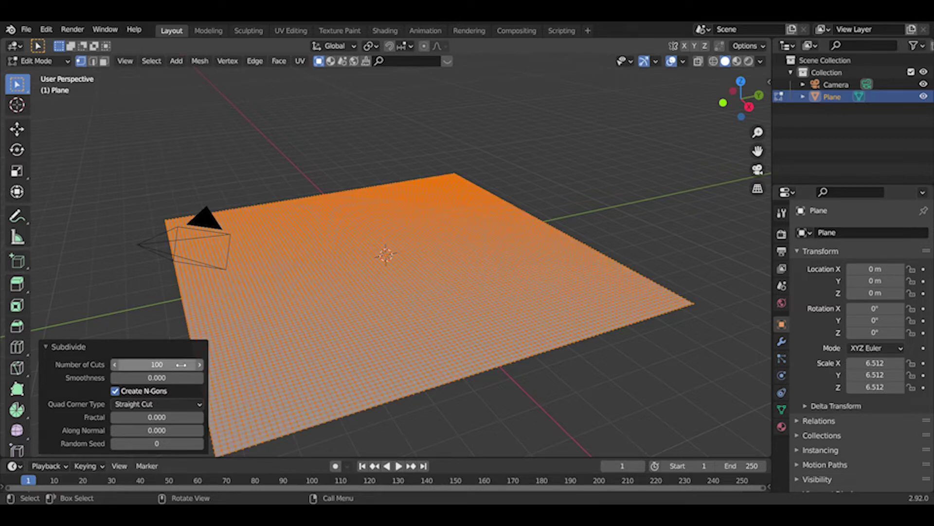
{"action": "left_click", "coordinate": [181, 365]}
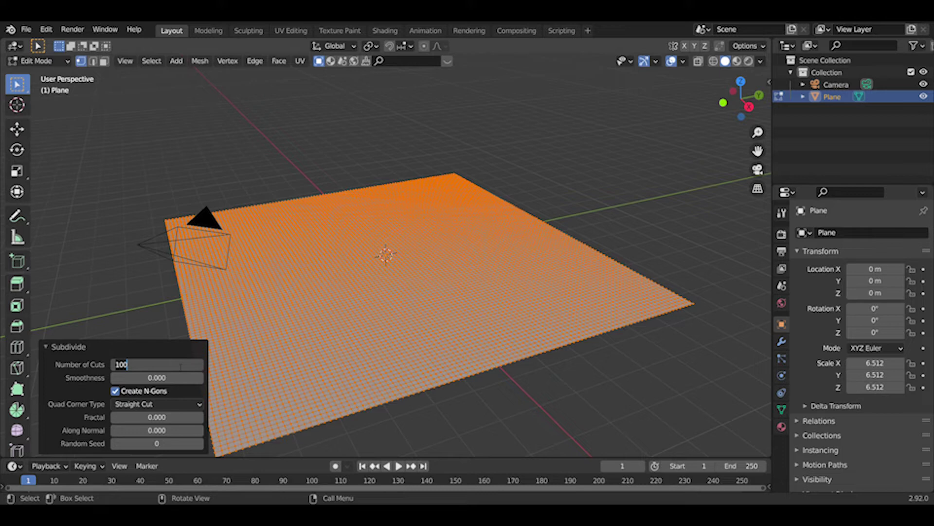
{"action": "type", "text": "1000"}
{"action": "key", "text": "Return"}
Reselect the whole plane mesh and hide the camera in the Outliner
{"action": "left_click", "coordinate": [271, 302]}
{"action": "mouse_move", "coordinate": [125, 184]}
{"action": "left_mouse_down"}
{"action": "mouse_move", "coordinate": [214, 234]}
{"action": "mouse_move", "coordinate": [647, 379]}
{"action": "mouse_move", "coordinate": [718, 443]}
{"action": "mouse_move", "coordinate": [604, 259]}
{"action": "left_mouse_up"}
{"action": "left_click", "coordinate": [613, 208]}
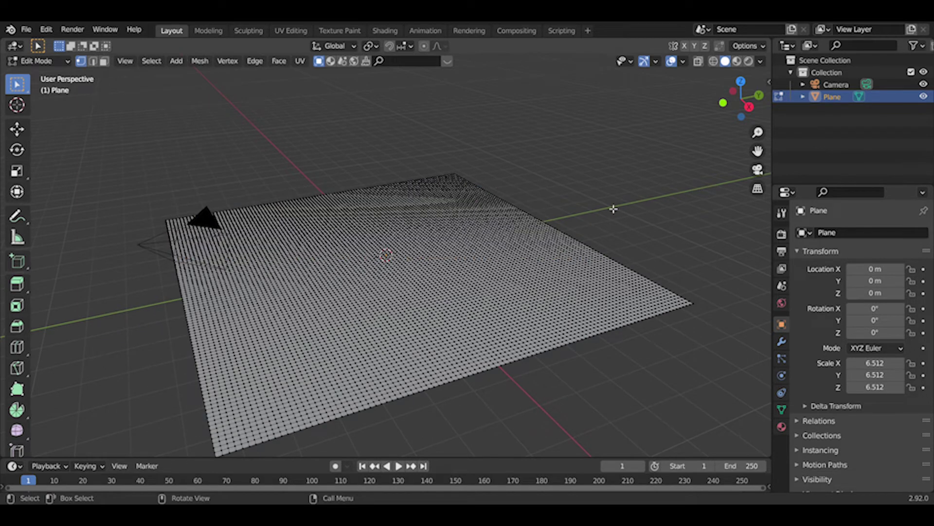
{"action": "key", "text": "shift+a"}
{"action": "key", "text": "ctrl+z"}
{"action": "key", "text": "ctrl+z"}
{"action": "left_click_drag", "start_coordinate": [255, 203], "coordinate": [548, 334]}
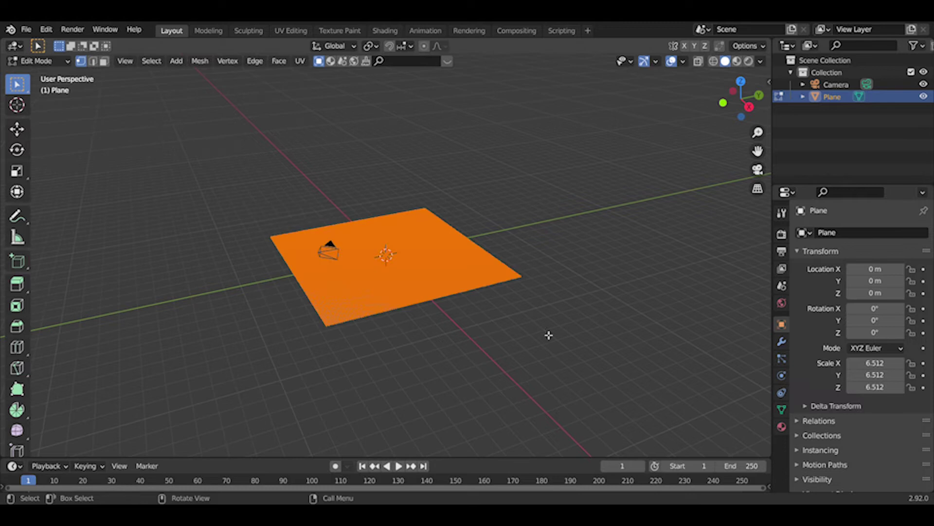
{"action": "left_click", "coordinate": [924, 84]}
Subdivide the dense mesh again with Number of Cuts raised to 3
{"action": "key", "text": "ctrl+z"}
{"action": "key", "text": "ctrl+shift+z"}
{"action": "key", "text": "ctrl+shift+z"}
{"action": "right_click", "coordinate": [412, 272]}
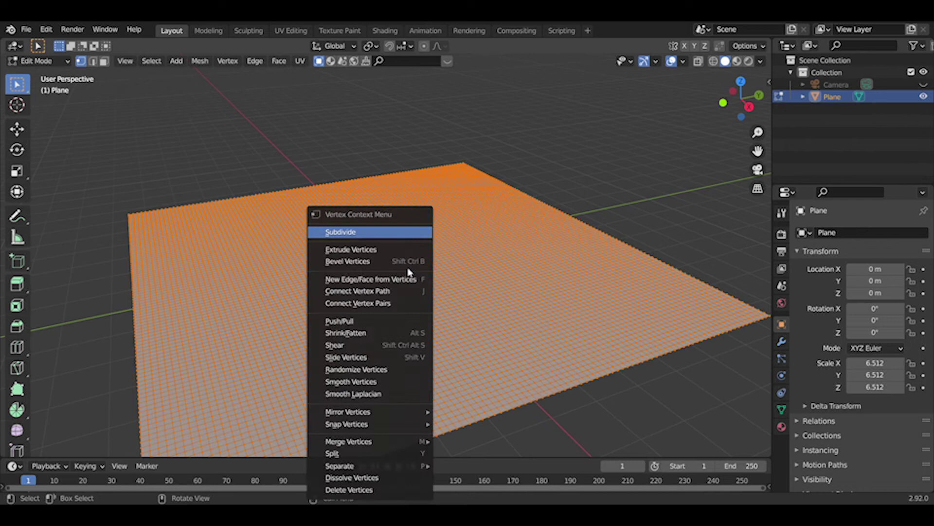
{"action": "left_click", "coordinate": [373, 232]}
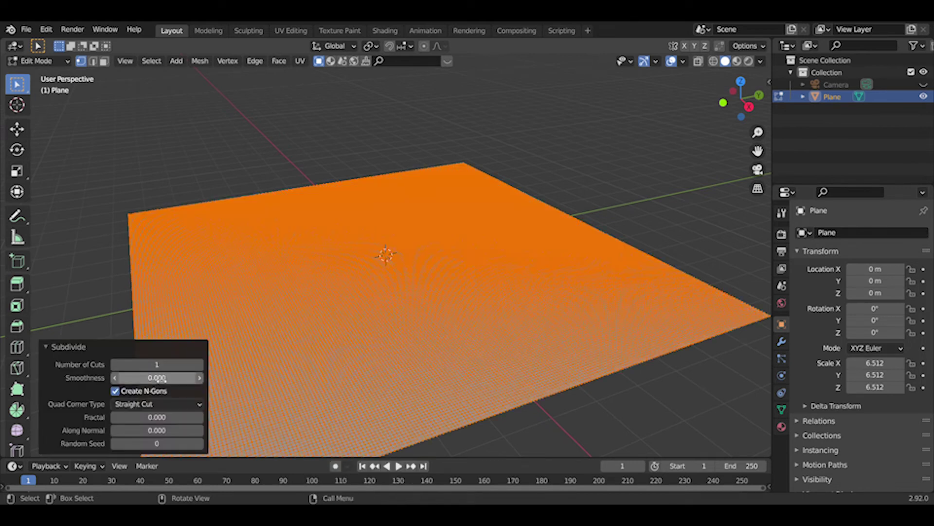
{"action": "left_click", "coordinate": [200, 364]}
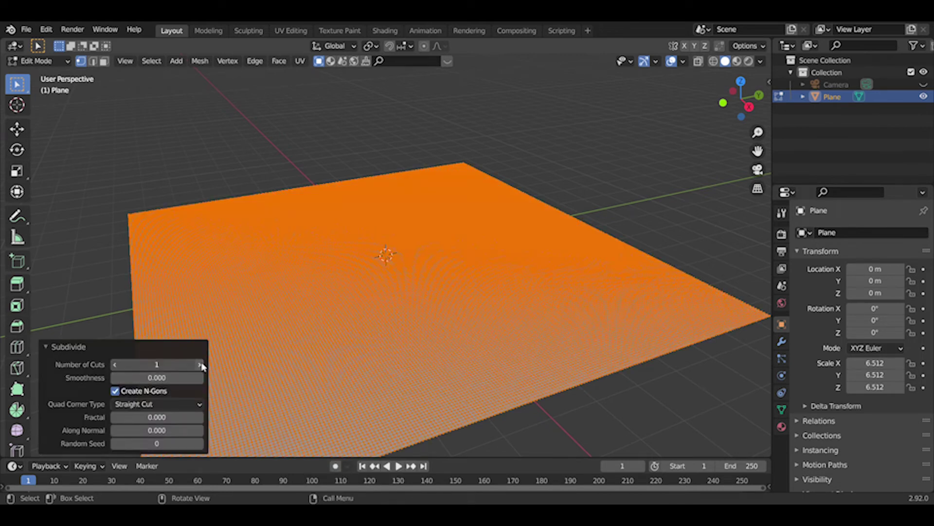
{"action": "left_click", "coordinate": [200, 364]}
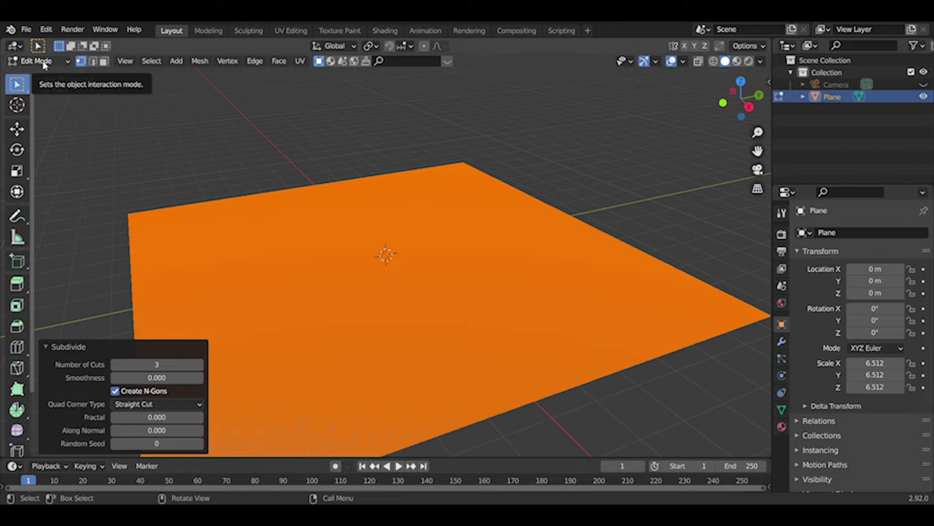
Deselect the mesh and return to Object Mode
{"action": "left_click", "coordinate": [153, 120]}
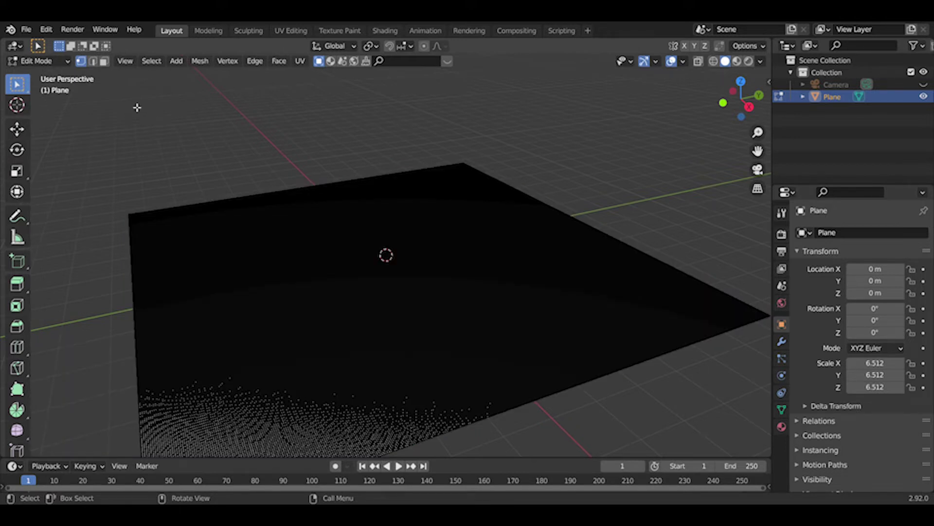
{"action": "left_click", "coordinate": [49, 65]}
{"action": "left_click", "coordinate": [45, 75]}
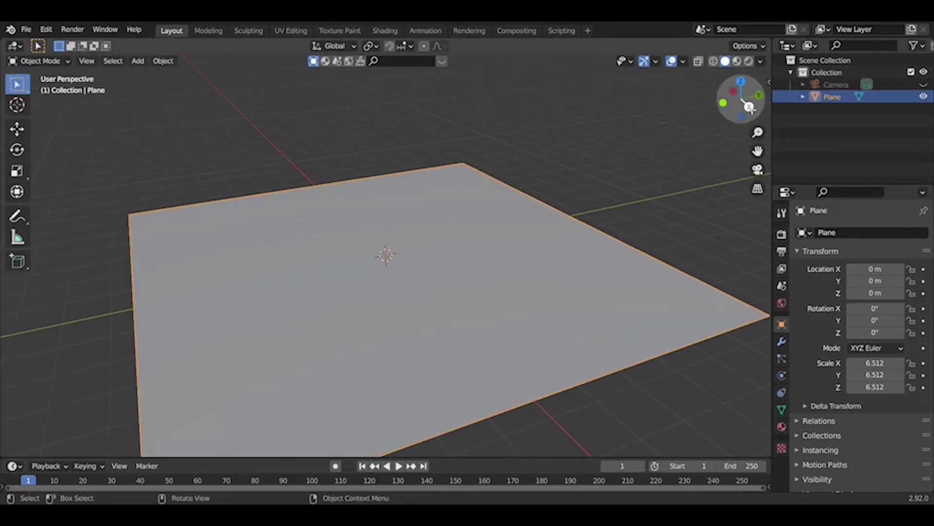
Orbit the view to a nearly level angle and briefly check the File menu
{"action": "left_click_drag", "start_coordinate": [749, 107], "coordinate": [757, 87]}
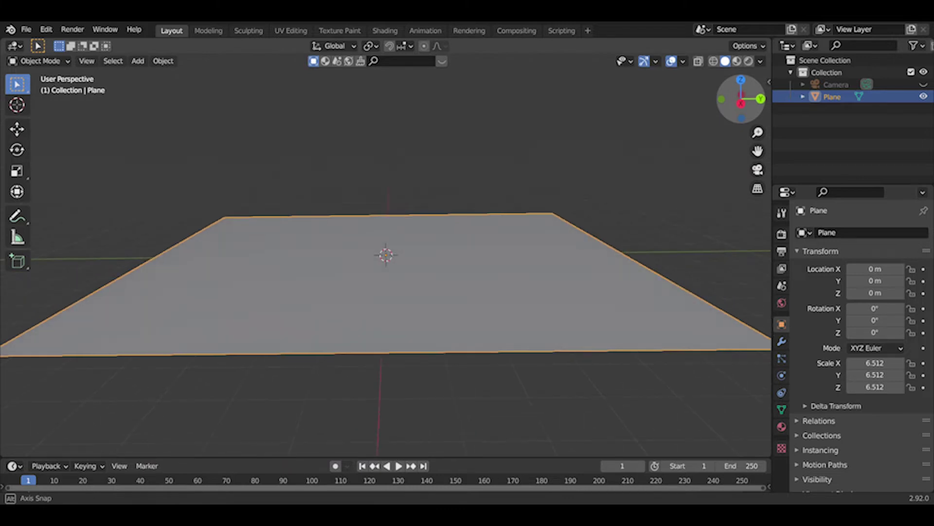
{"action": "scroll", "coordinate": [744, 99], "scroll_direction": "up", "scroll_amount": 2}
{"action": "scroll", "coordinate": [745, 99], "scroll_direction": "down", "scroll_amount": 4}
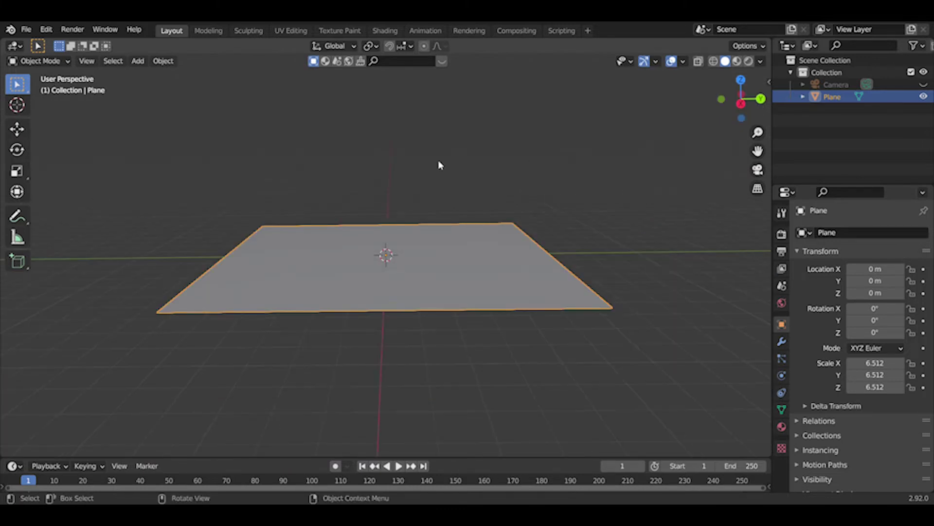
{"action": "left_click", "coordinate": [26, 29]}
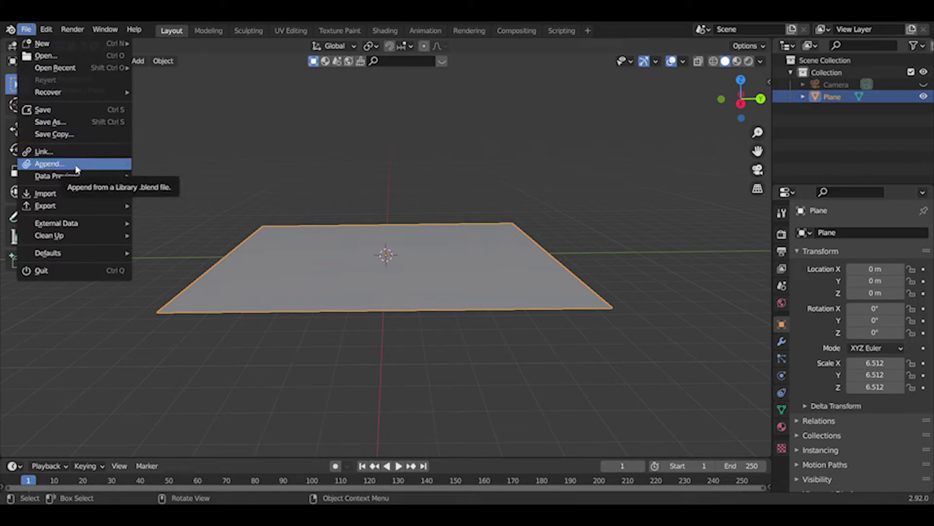
{"action": "key", "text": "Escape"}
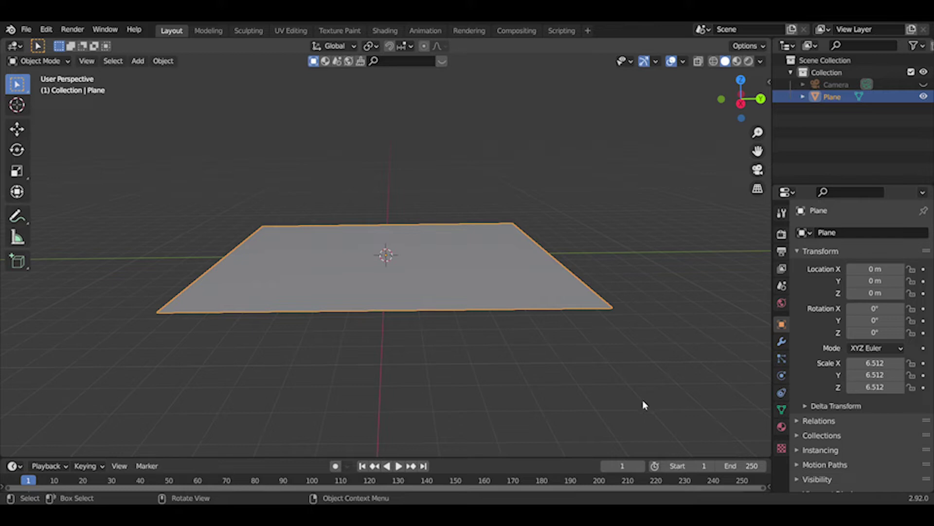
Paste the copied lightsaber and delete its extra Camera.001
{"action": "key", "text": "ctrl+v"}
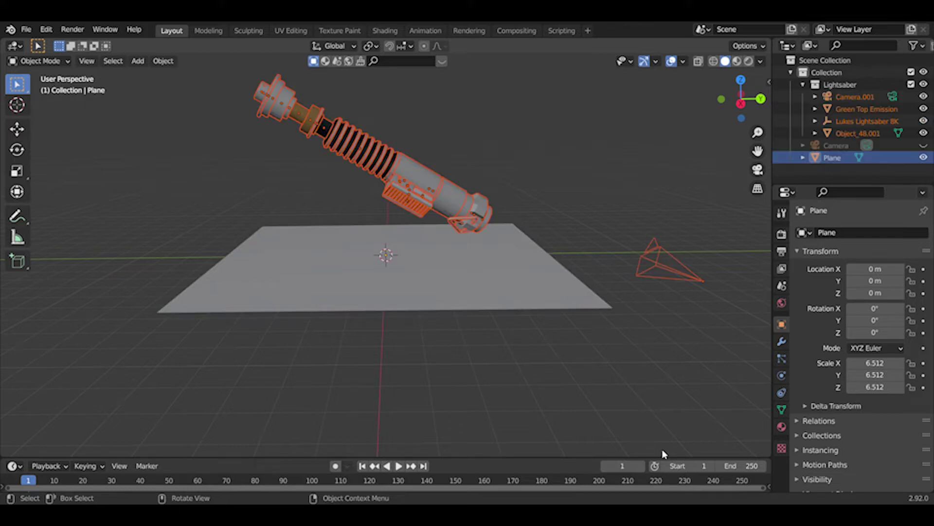
{"action": "left_click", "coordinate": [712, 189]}
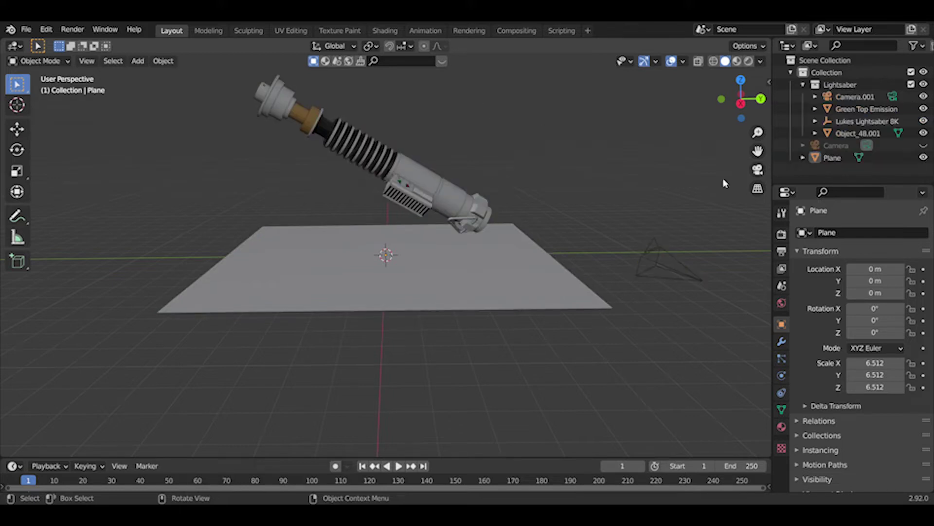
{"action": "left_click", "coordinate": [851, 96]}
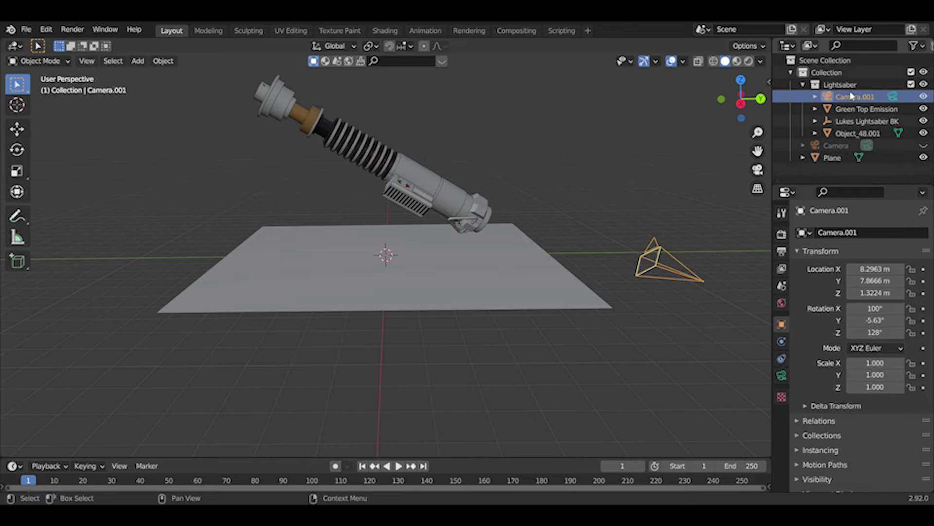
{"action": "key", "text": "Delete"}
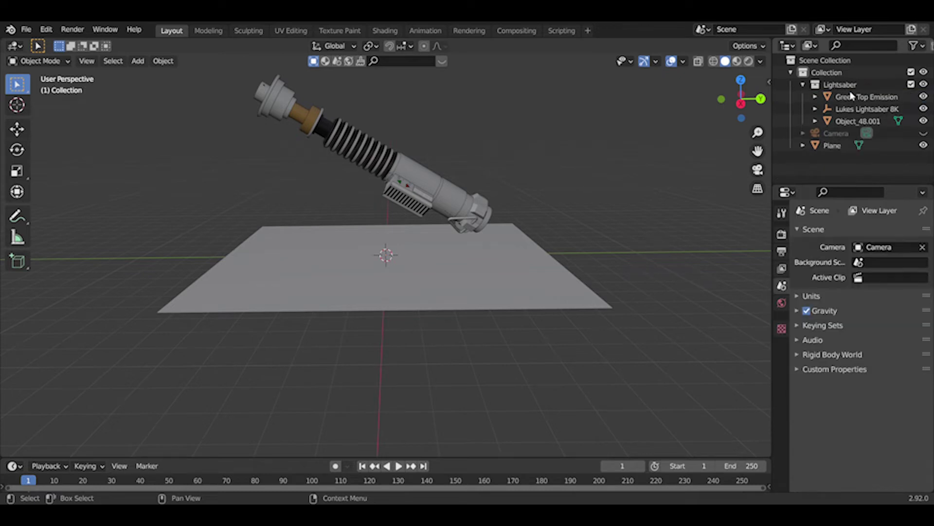
Rotate the three lightsaber parts -9° about Z from the right side view
{"action": "left_click", "coordinate": [741, 105]}
{"action": "left_click_drag", "start_coordinate": [237, 73], "coordinate": [480, 261]}
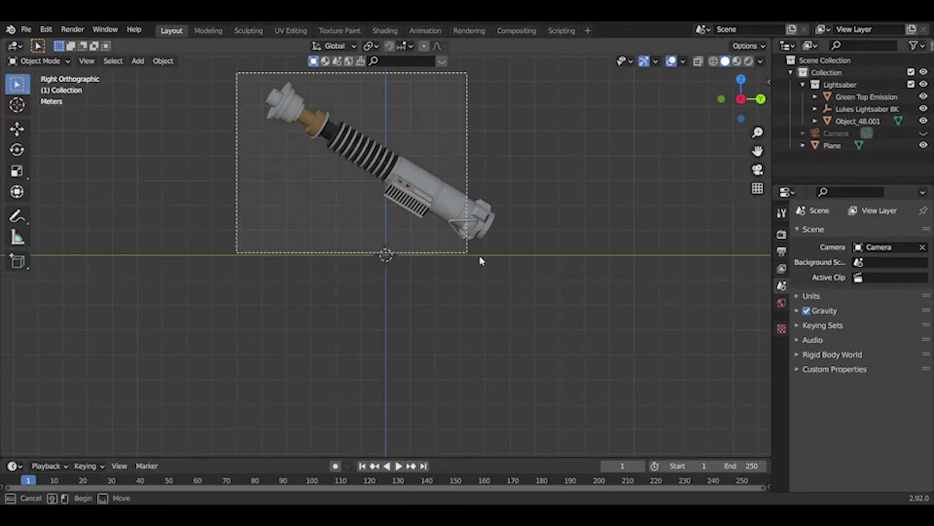
{"action": "type", "text": "r"}
{"action": "type", "text": "z"}
{"action": "type", "text": "-9"}
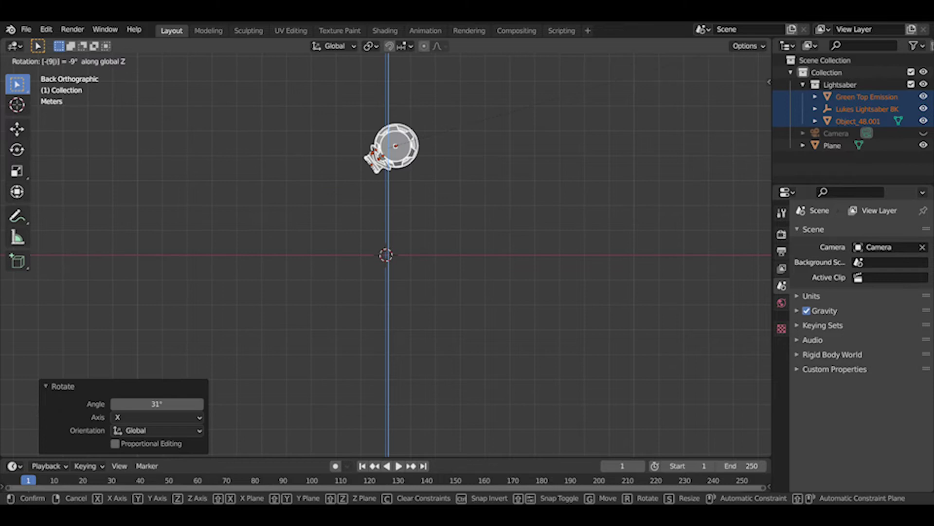
{"action": "key", "text": "Return"}
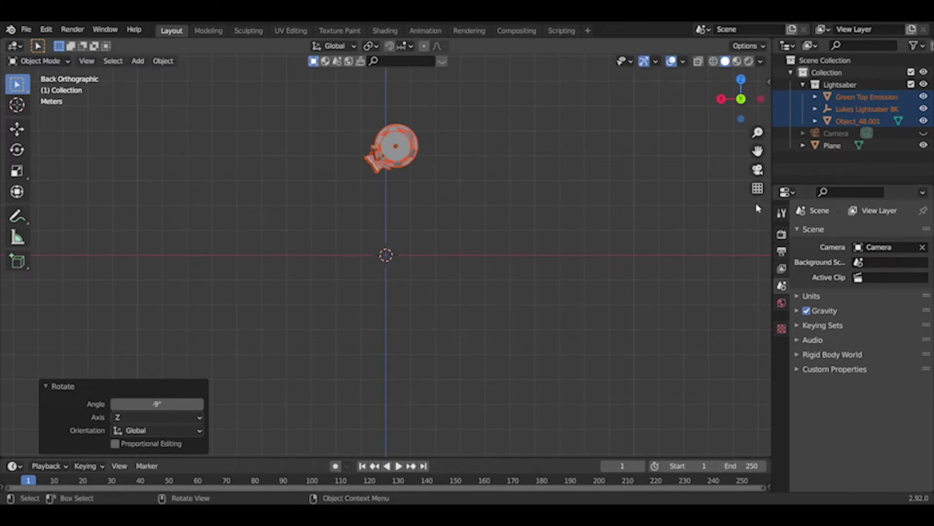
{"action": "left_click_drag", "start_coordinate": [741, 103], "coordinate": [469, 125]}
Scale the plane up to about 10.36
{"action": "left_click", "coordinate": [487, 165]}
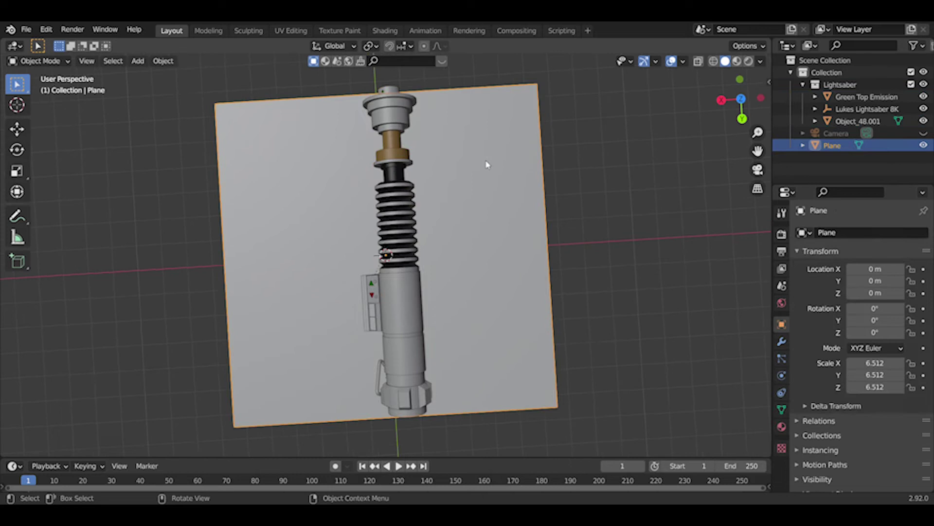
{"action": "key", "text": "s"}
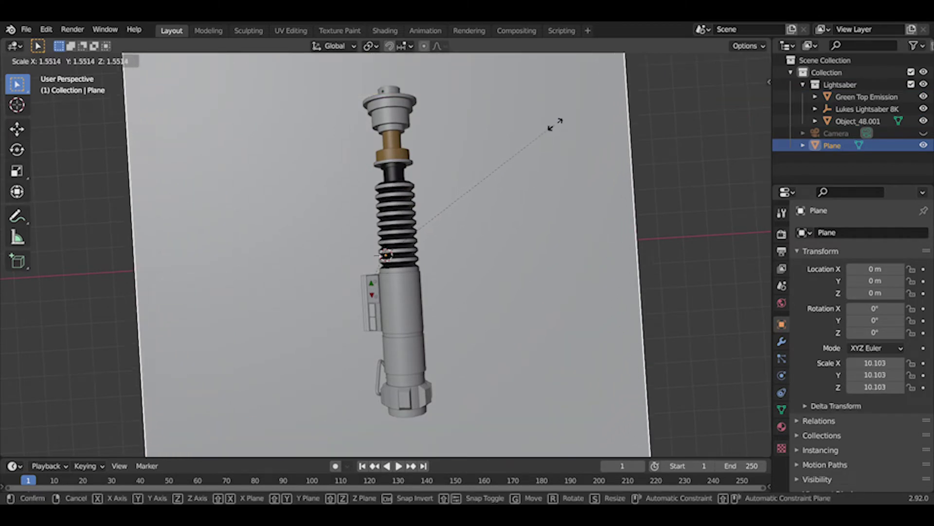
{"action": "left_click", "coordinate": [562, 128]}
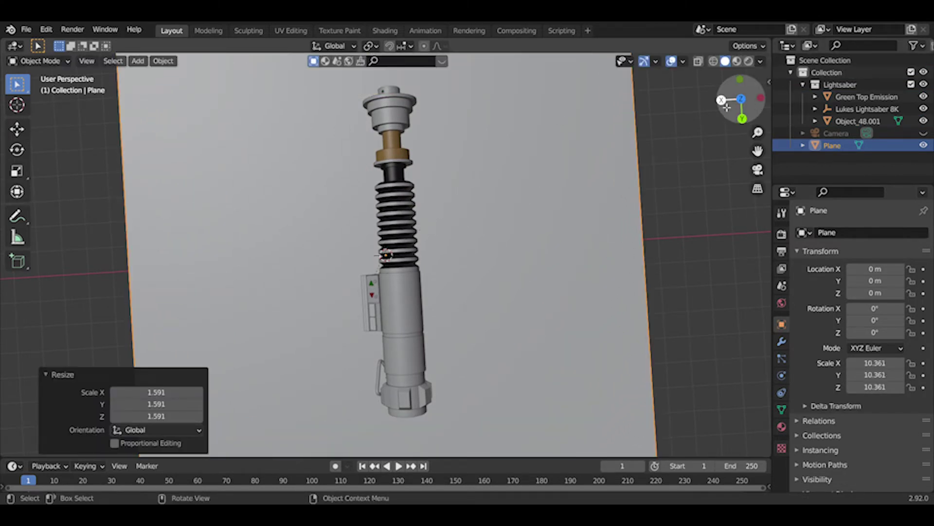
{"action": "left_click_drag", "start_coordinate": [729, 107], "coordinate": [494, 214]}
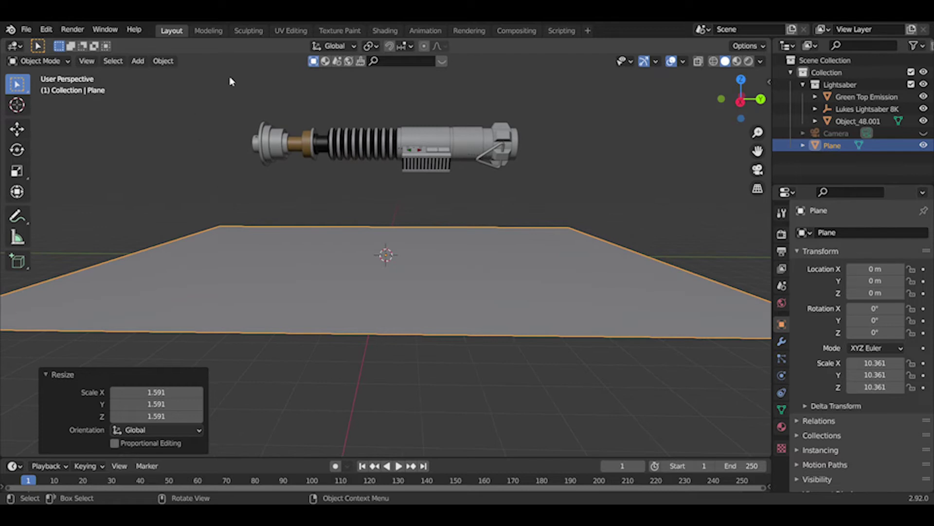
Move the lightsaber parts about 8.357 m down along Z below the plane, then deselect
{"action": "left_click_drag", "start_coordinate": [229, 76], "coordinate": [536, 190]}
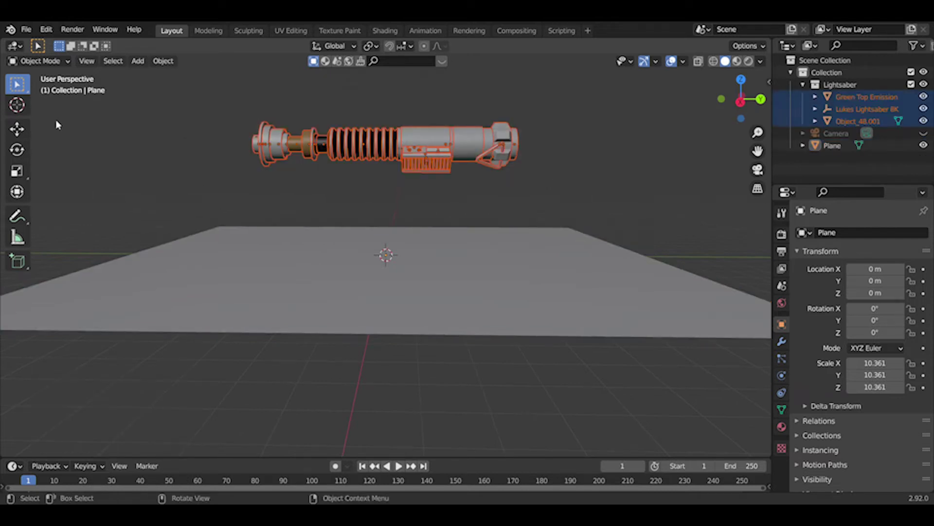
{"action": "left_click", "coordinate": [17, 129]}
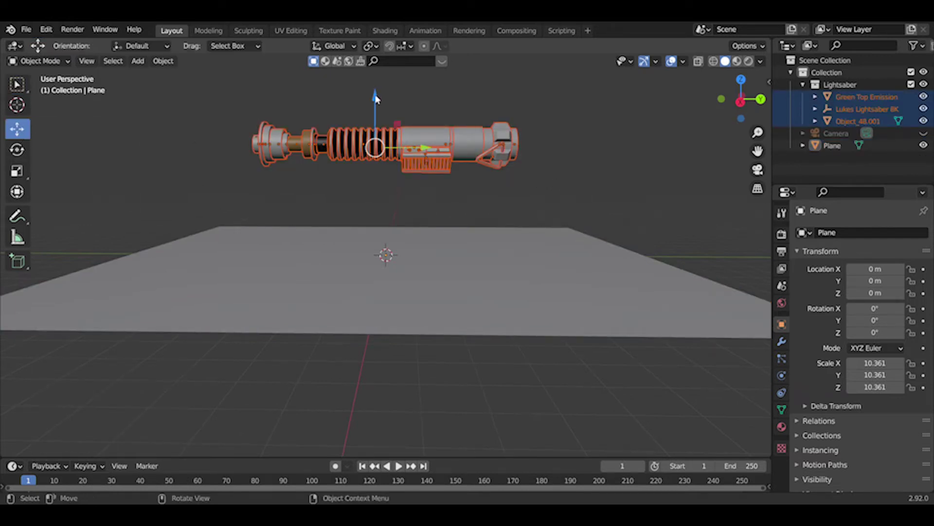
{"action": "left_click_drag", "start_coordinate": [377, 98], "coordinate": [378, 115]}
{"action": "left_click_drag", "start_coordinate": [393, 164], "coordinate": [407, 315]}
{"action": "key", "text": "alt+a"}
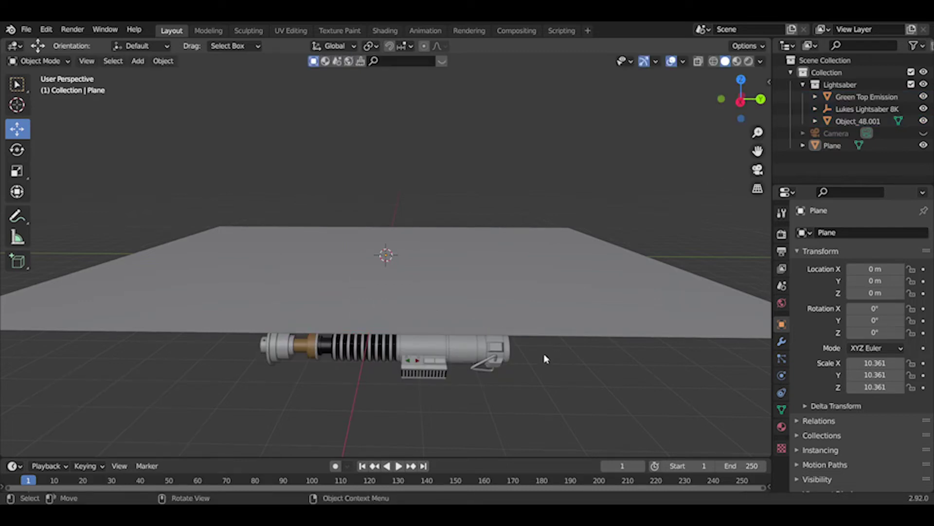
{"action": "scroll", "coordinate": [545, 358], "scroll_direction": "down", "scroll_amount": 2}
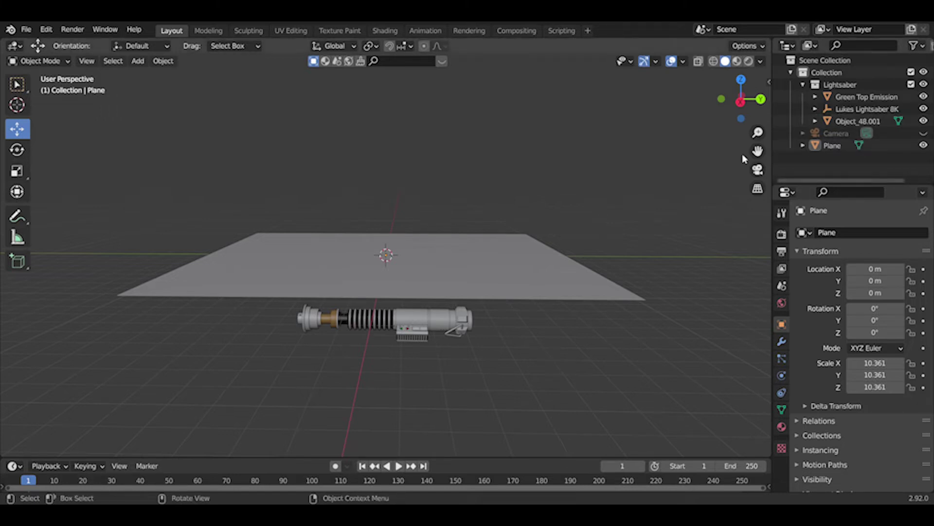
{"action": "left_click_drag", "start_coordinate": [732, 100], "coordinate": [710, 99]}
Select the lightsaber parts and delete the extra Object_48.001
{"action": "left_click", "coordinate": [388, 335]}
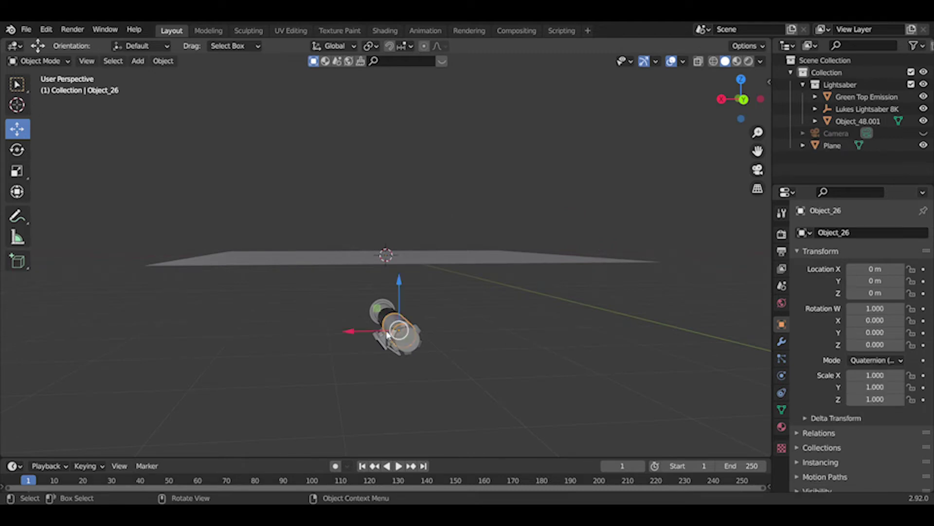
{"action": "left_click_drag", "start_coordinate": [399, 291], "coordinate": [398, 276]}
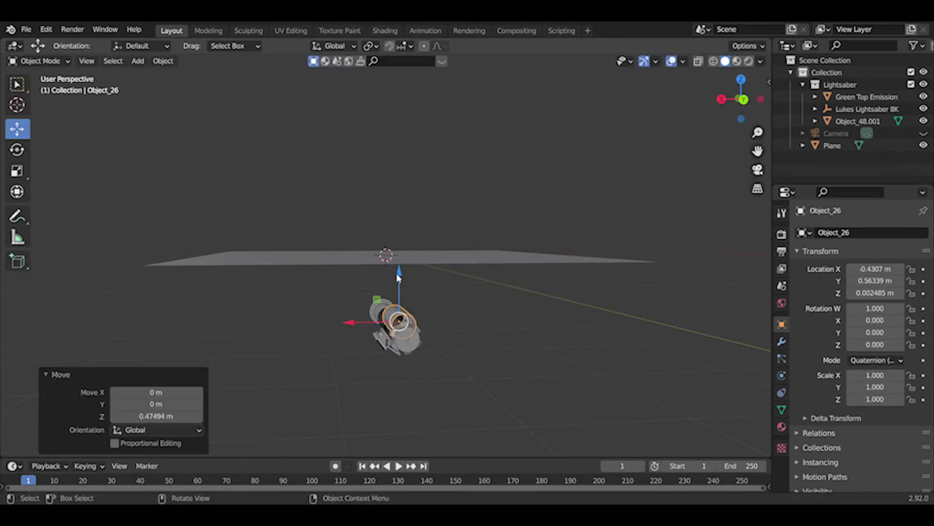
{"action": "key", "text": "alt+g"}
{"action": "left_click_drag", "start_coordinate": [341, 276], "coordinate": [464, 372]}
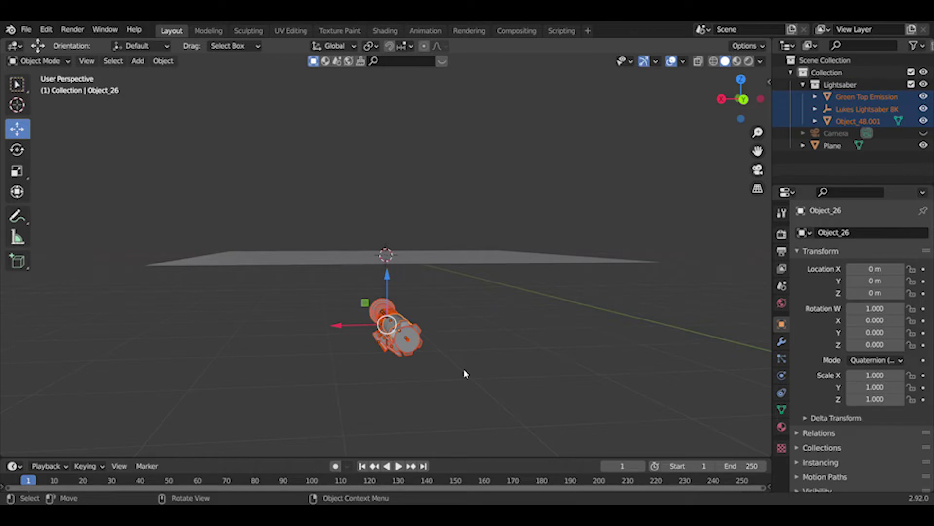
{"action": "left_click", "coordinate": [871, 96]}
{"action": "left_click_drag", "start_coordinate": [438, 374], "coordinate": [343, 284]}
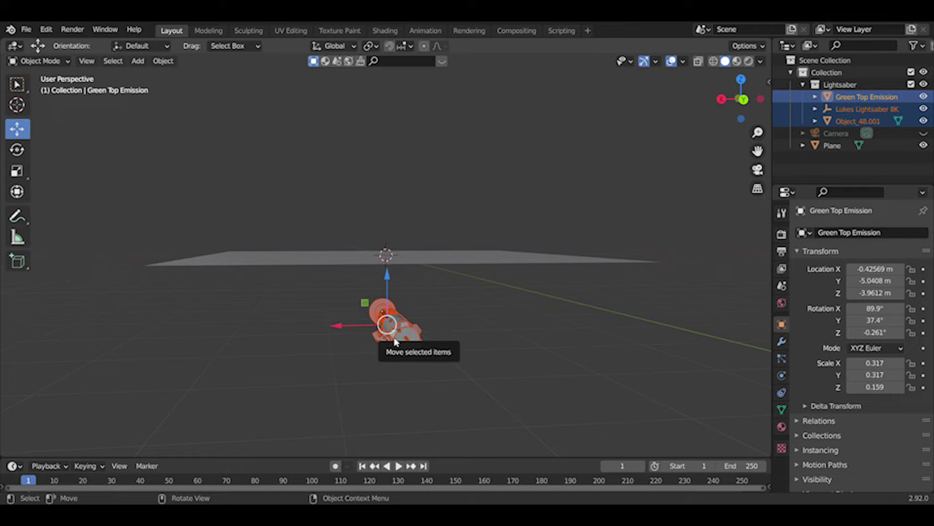
{"action": "right_click", "coordinate": [862, 96]}
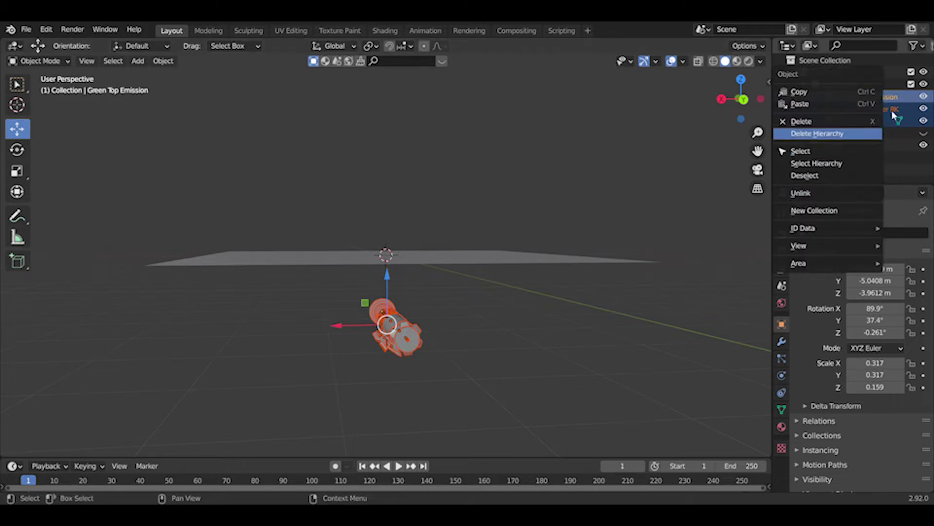
{"action": "key", "text": "ctrl+z"}
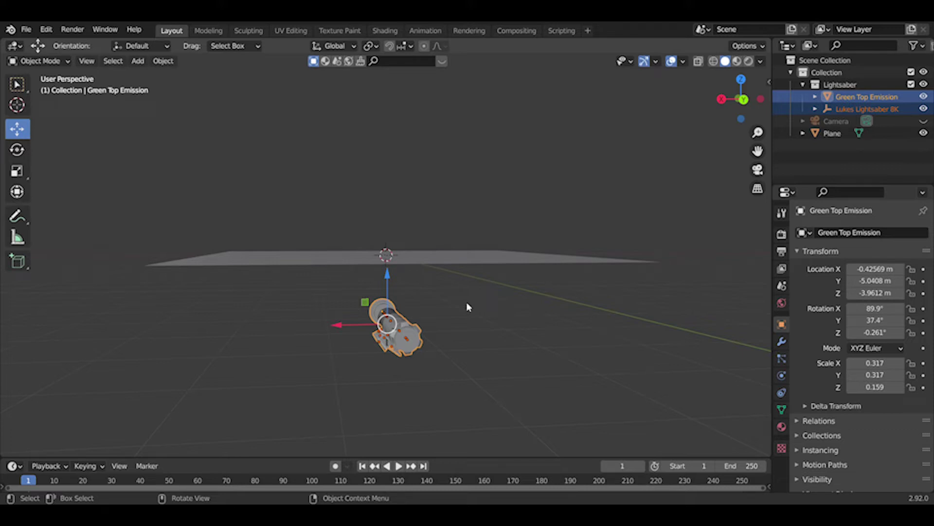
Raise Green Top Emission 1.2853 m to Z -2.6759 m, just beneath the plane
{"action": "left_click", "coordinate": [440, 354]}
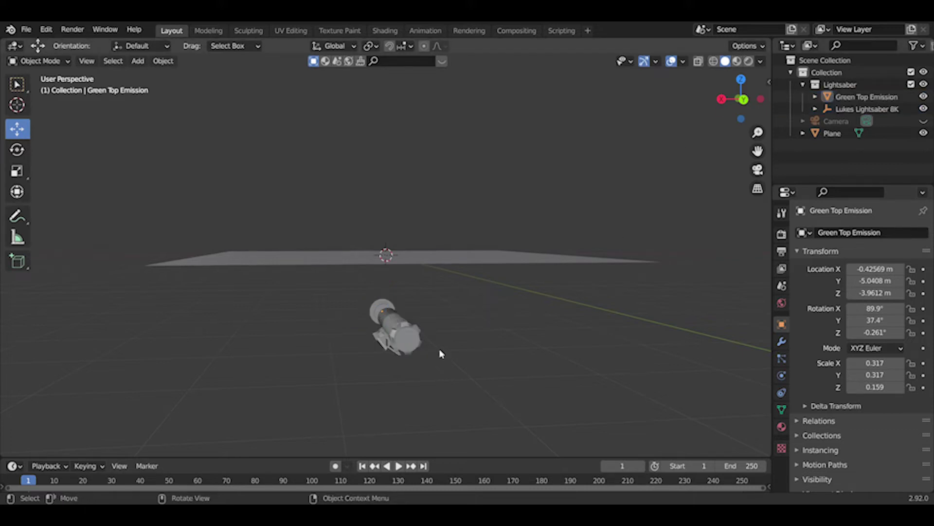
{"action": "left_click", "coordinate": [397, 341]}
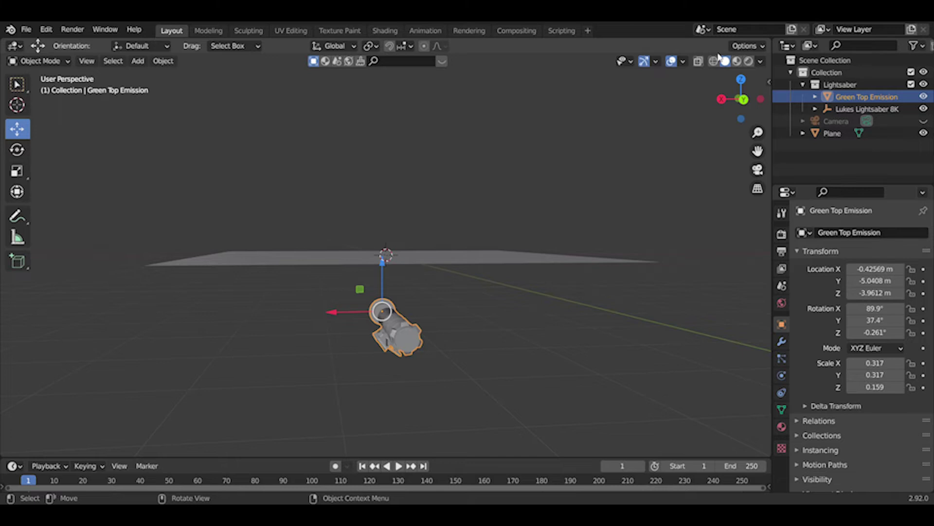
{"action": "left_click_drag", "start_coordinate": [730, 105], "coordinate": [779, 107]}
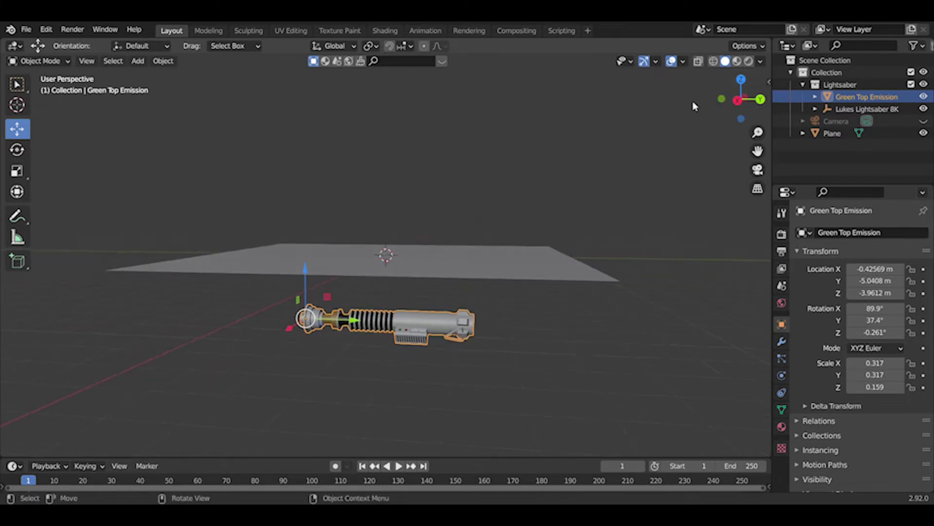
{"action": "left_click_drag", "start_coordinate": [305, 274], "coordinate": [374, 246]}
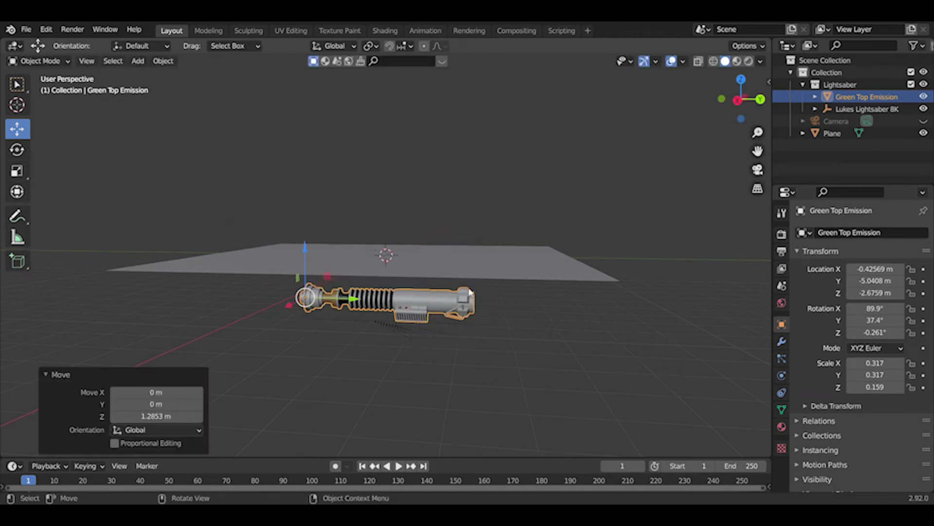
{"action": "left_click", "coordinate": [499, 268]}
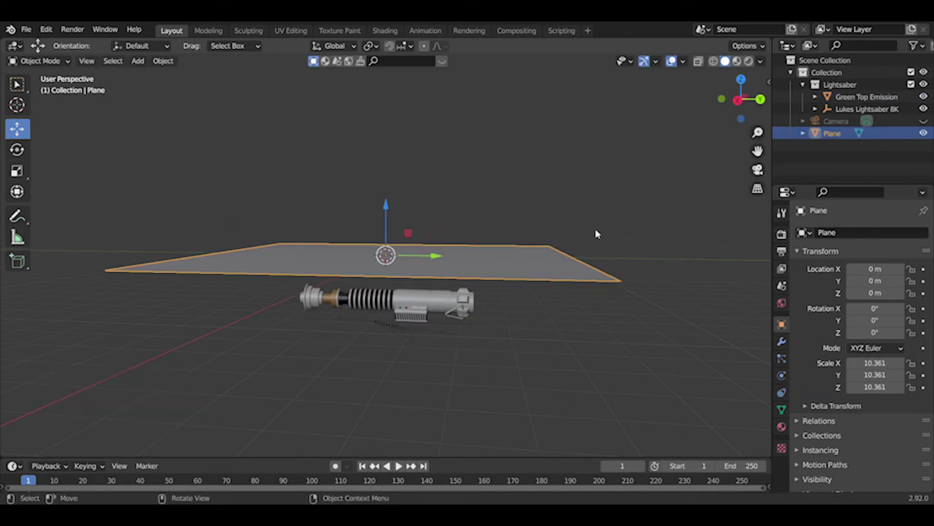
Bring up the plane's Modifier Properties
{"action": "scroll", "coordinate": [612, 169], "scroll_direction": "up", "scroll_amount": 3}
{"action": "scroll", "coordinate": [612, 168], "scroll_direction": "down", "scroll_amount": 2}
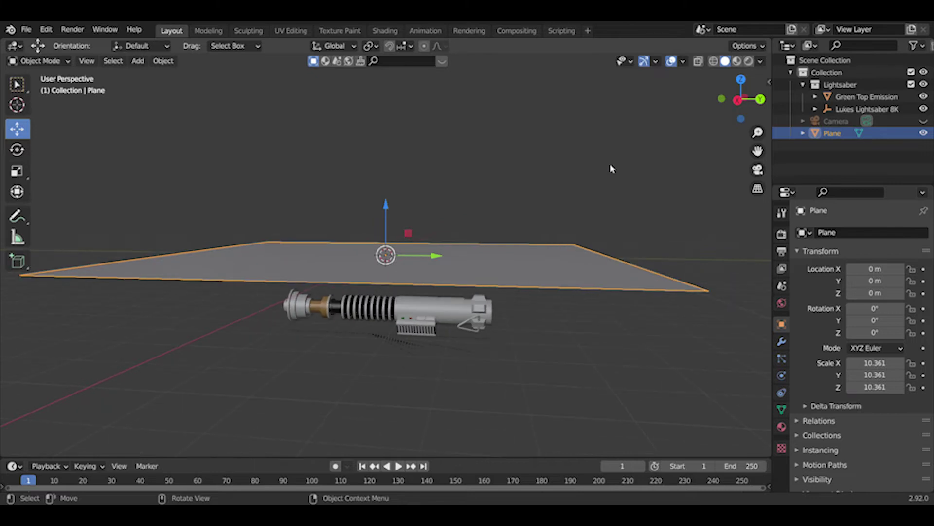
{"action": "left_click", "coordinate": [781, 411]}
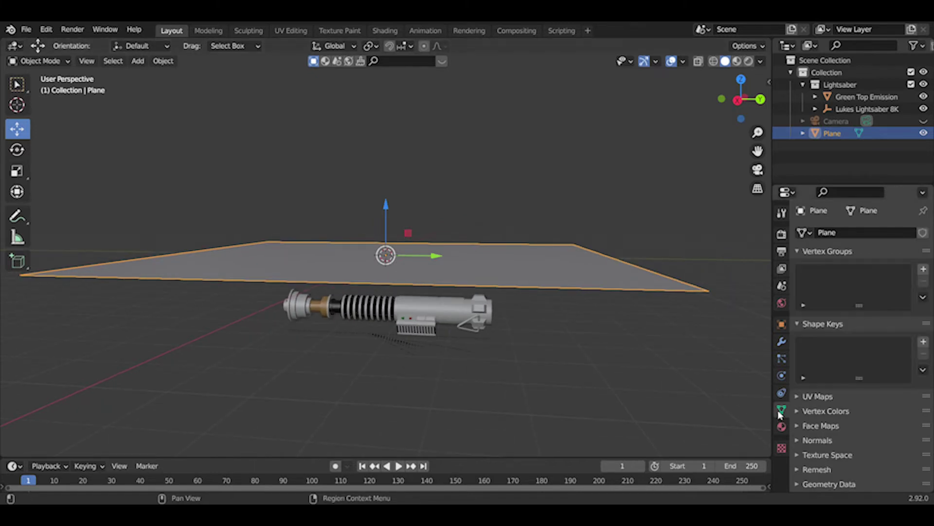
{"action": "left_click", "coordinate": [782, 392]}
{"action": "left_click", "coordinate": [782, 376]}
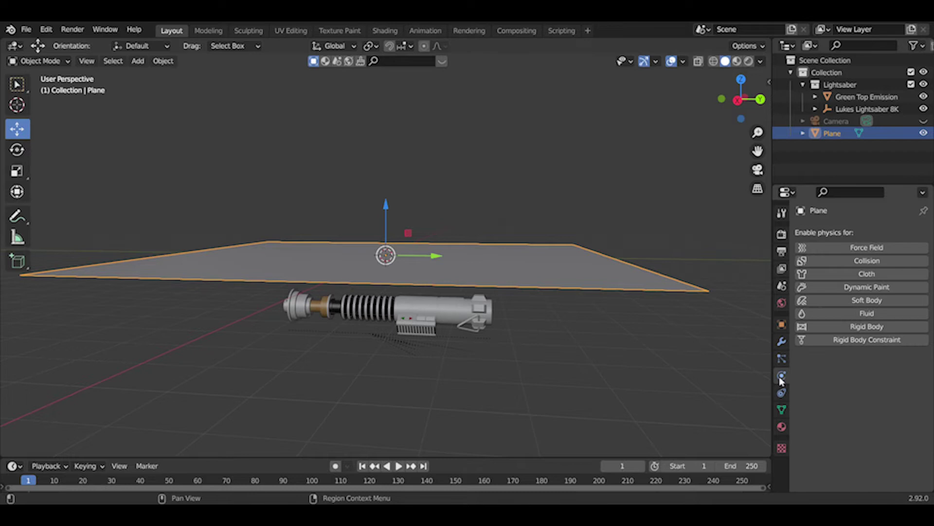
{"action": "left_click", "coordinate": [782, 342]}
{"action": "left_click", "coordinate": [782, 359]}
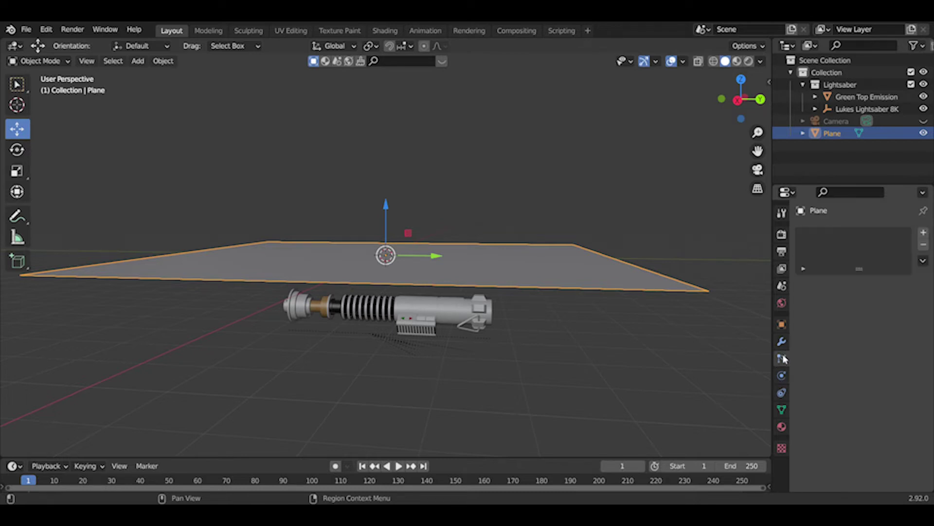
{"action": "left_click", "coordinate": [781, 342]}
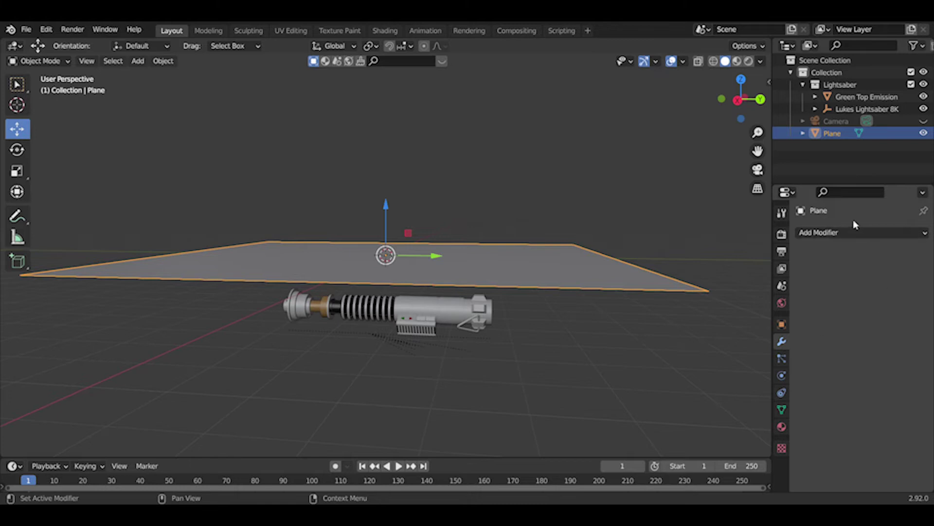
Add a Shrinkwrap modifier, then a Smooth modifier below it
{"action": "left_click", "coordinate": [853, 233]}
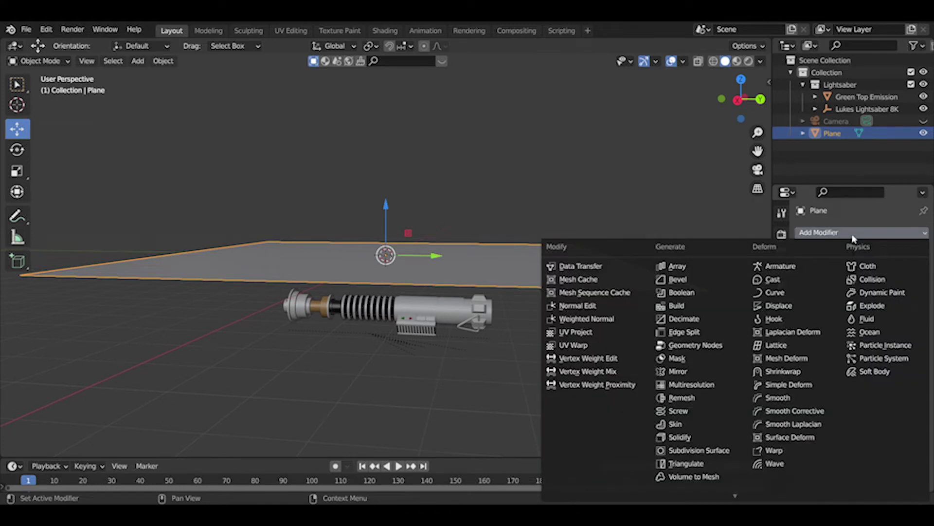
{"action": "left_click", "coordinate": [780, 374]}
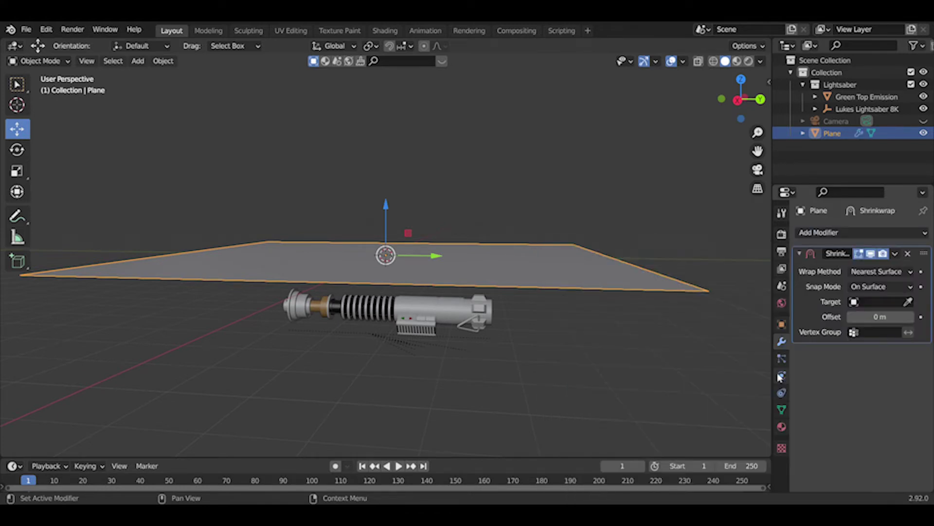
{"action": "left_click", "coordinate": [842, 233]}
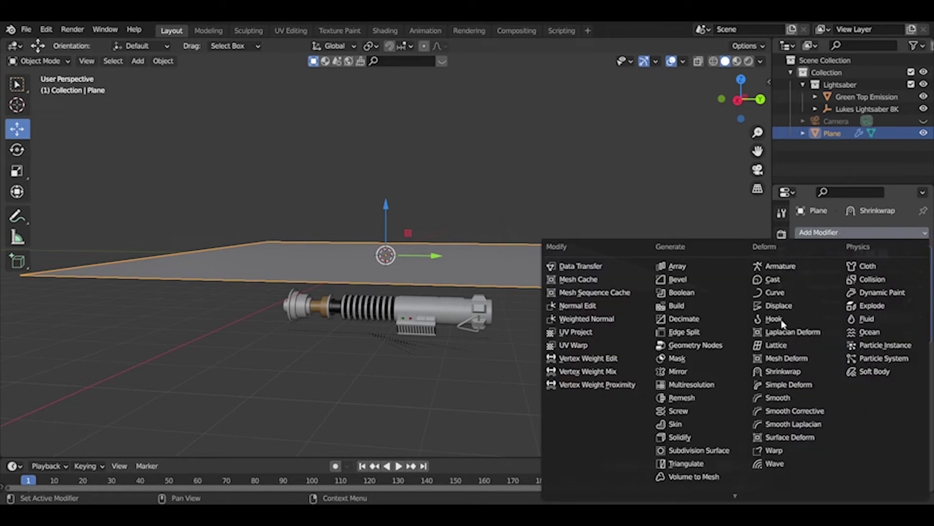
{"action": "left_click", "coordinate": [779, 397]}
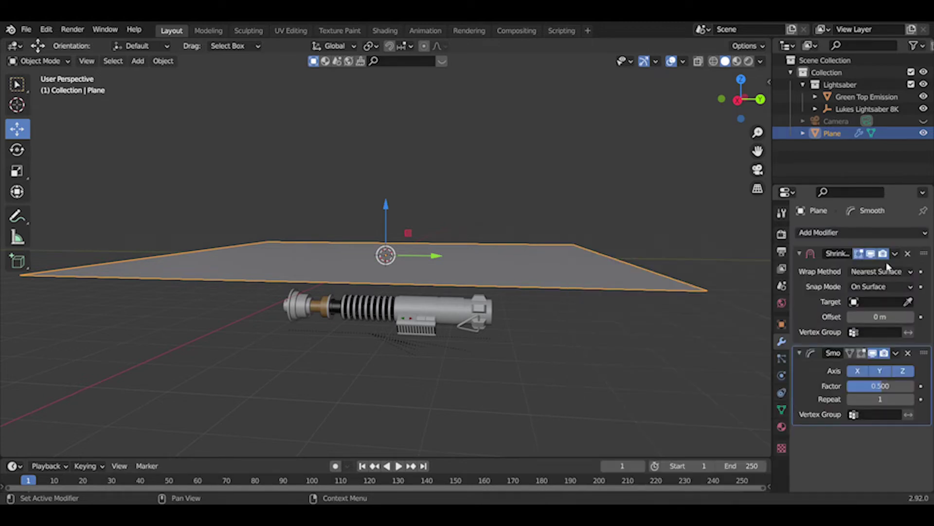
Set Shrinkwrap to Project, On Surface, along Z with Back face culling
{"action": "left_click", "coordinate": [869, 276]}
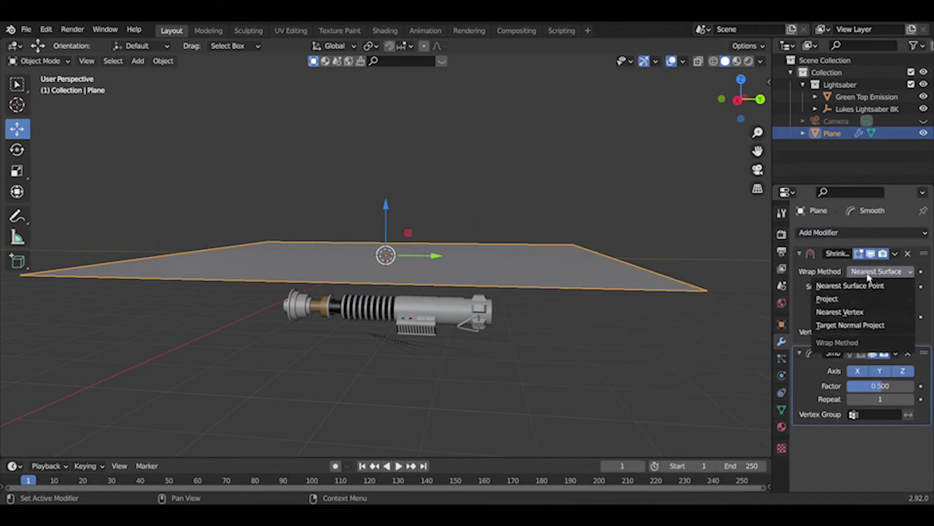
{"action": "left_click", "coordinate": [844, 299]}
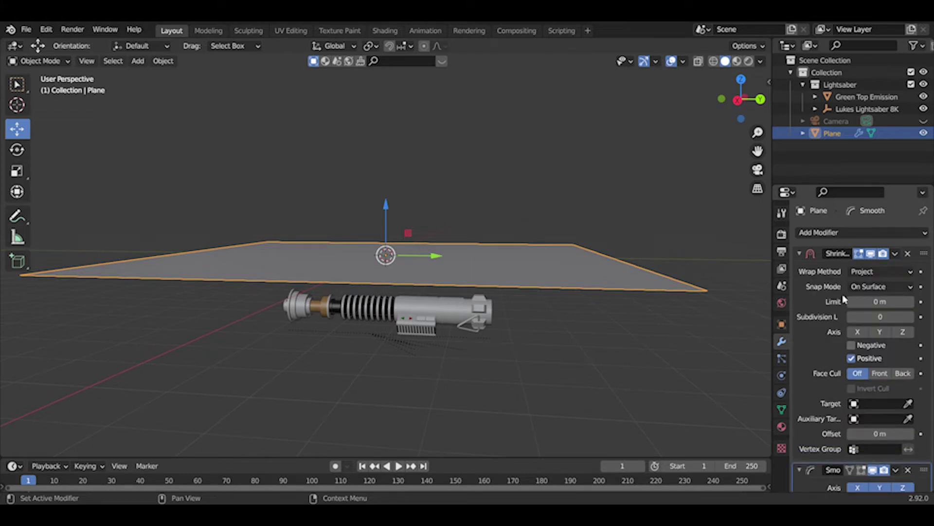
{"action": "left_click", "coordinate": [875, 287]}
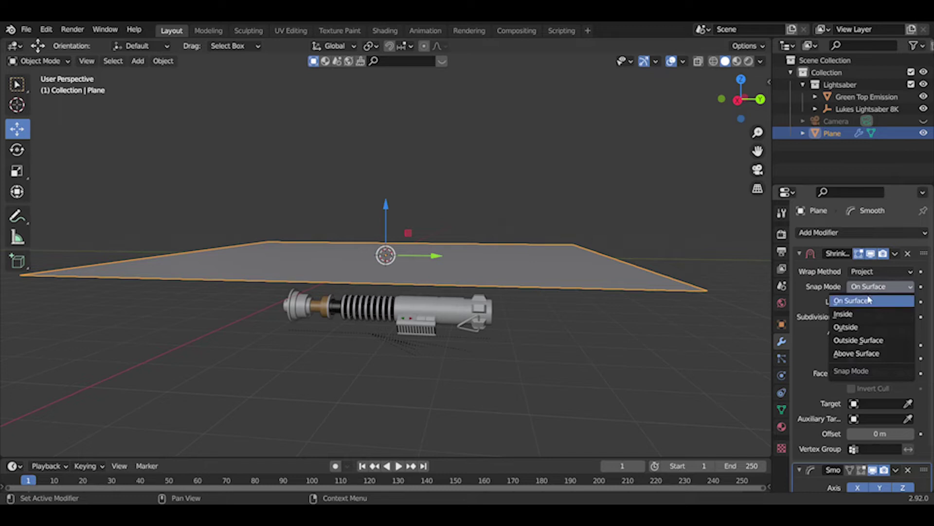
{"action": "left_click", "coordinate": [874, 300]}
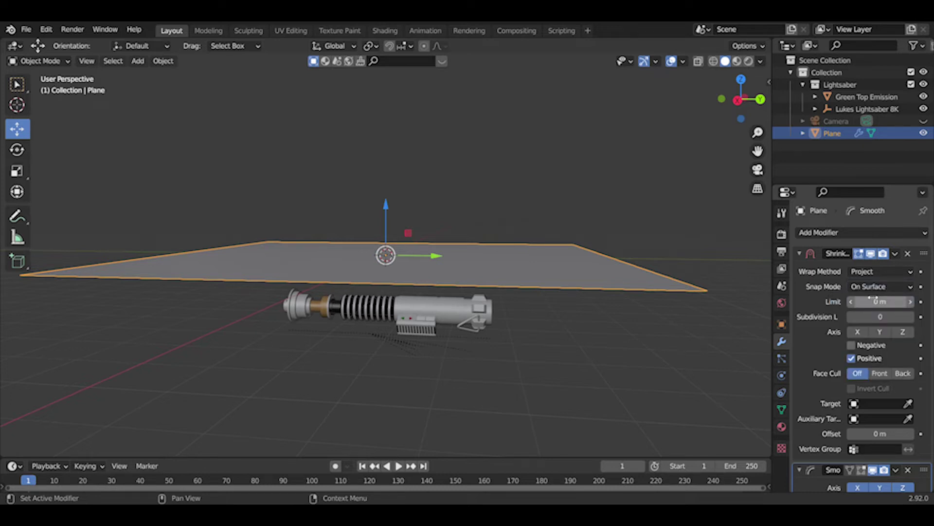
{"action": "left_click", "coordinate": [902, 333]}
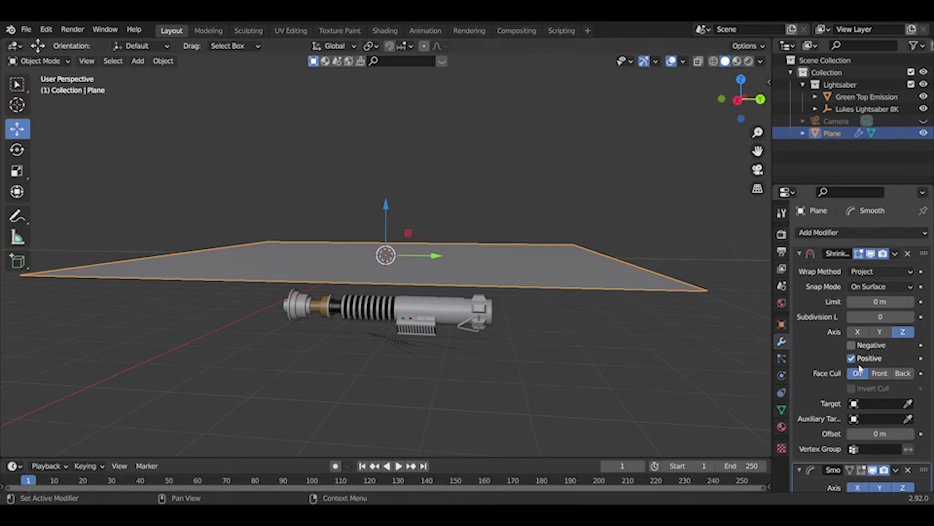
{"action": "left_click", "coordinate": [903, 374]}
Set Green Top Emission as target and auxiliary target, with a -0.06 m offset
{"action": "left_click", "coordinate": [908, 403]}
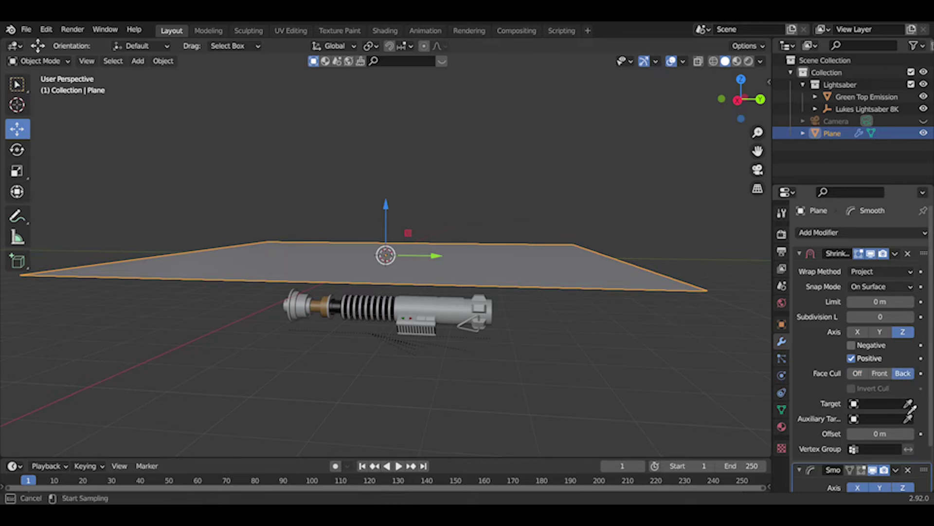
{"action": "left_click", "coordinate": [416, 313]}
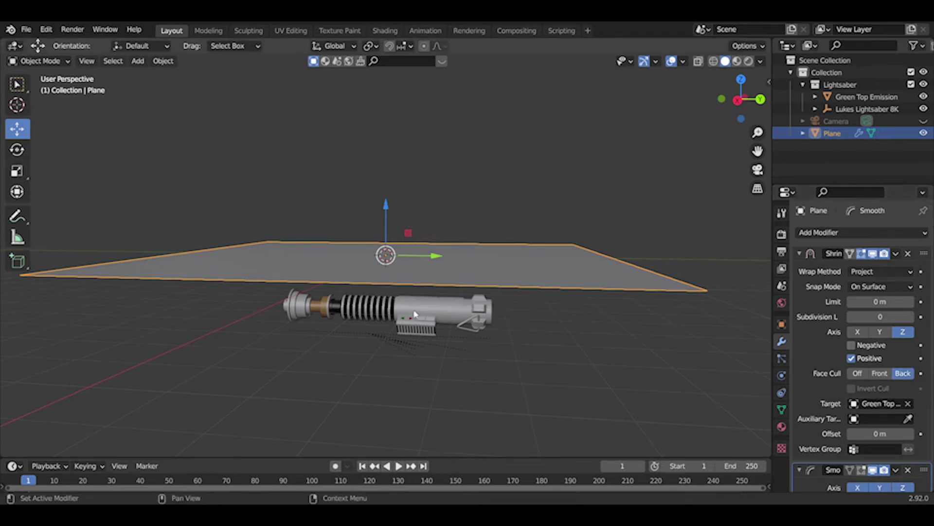
{"action": "left_click", "coordinate": [908, 418]}
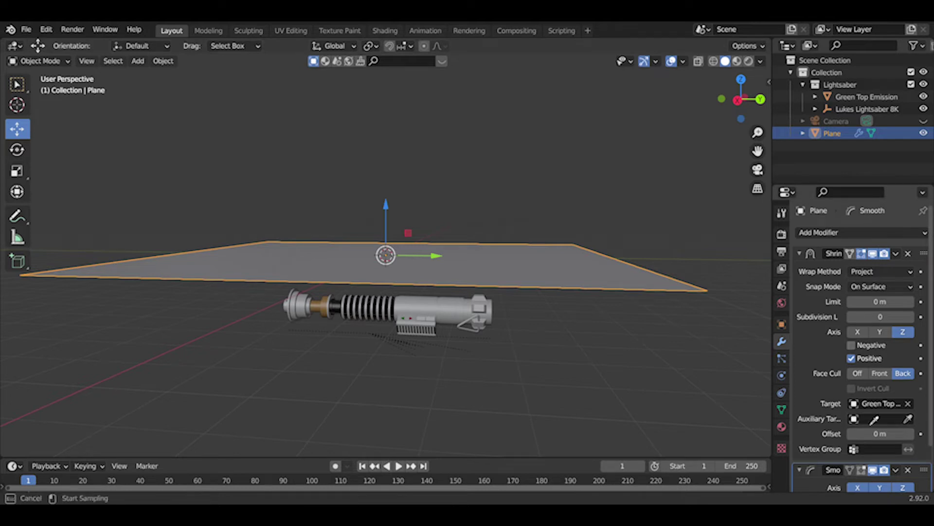
{"action": "left_click", "coordinate": [401, 310]}
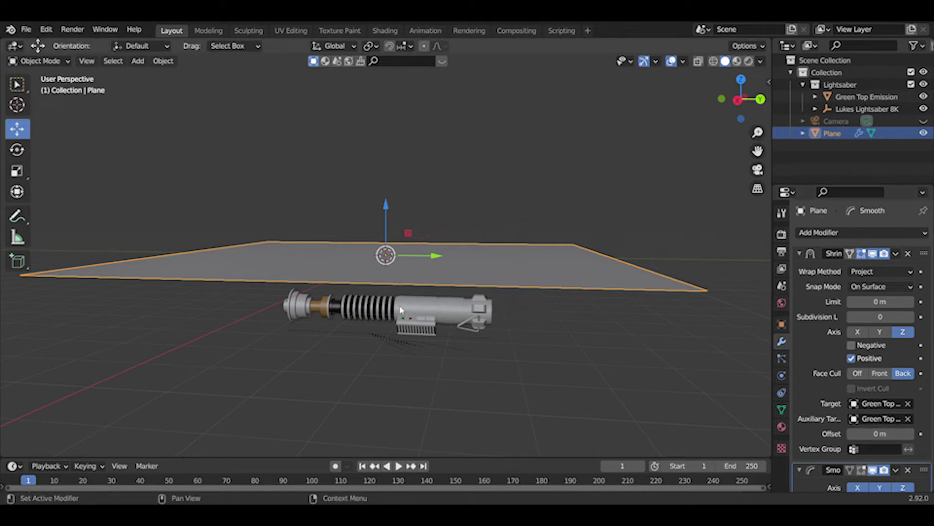
{"action": "left_click", "coordinate": [890, 435]}
{"action": "key", "text": "BackSpace"}
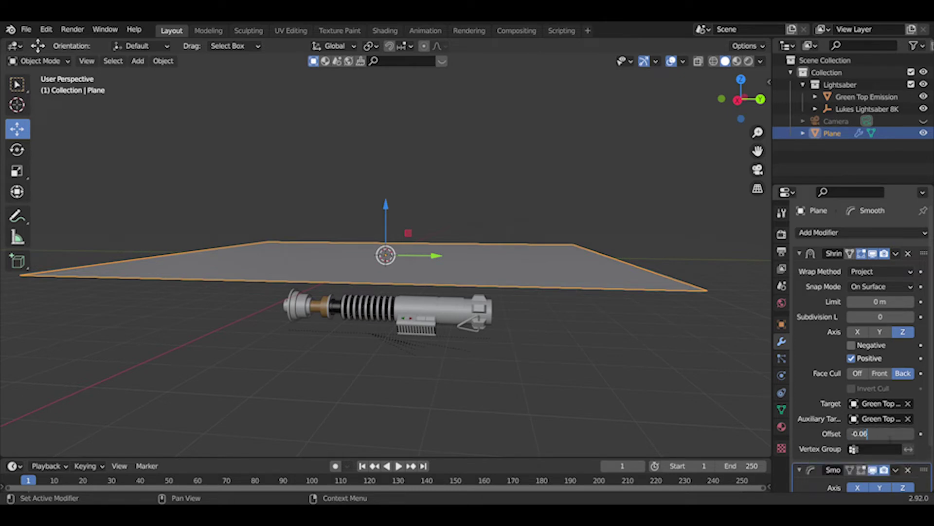
{"action": "key", "text": "Return"}
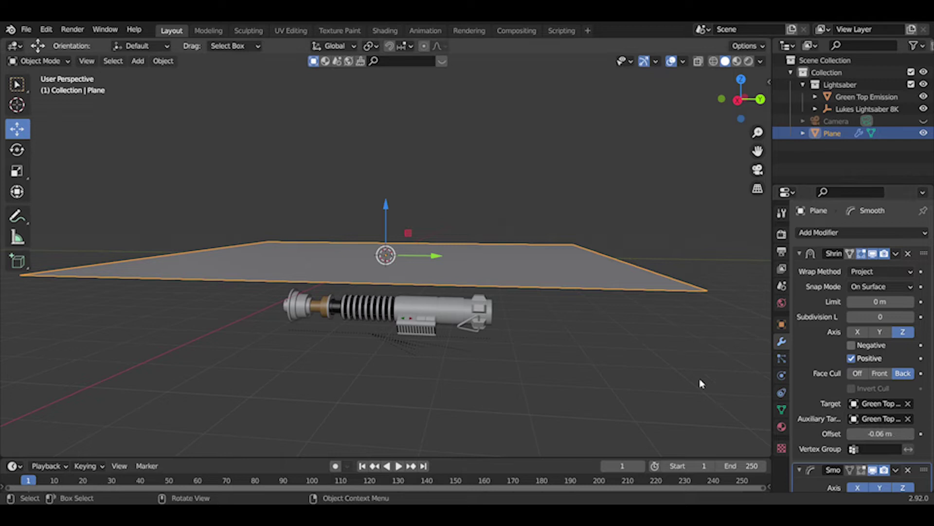
Raise Green Top Emission above the plane and view through the scene camera
{"action": "left_click", "coordinate": [426, 305]}
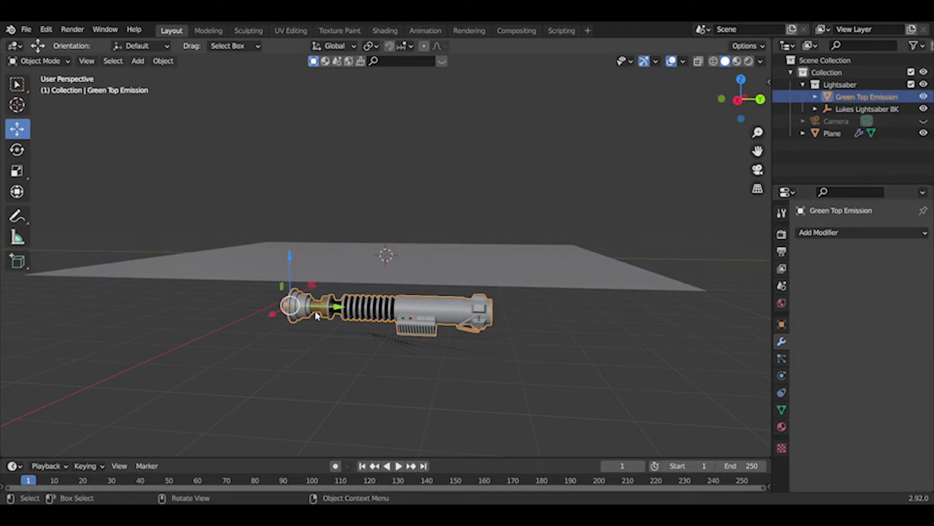
{"action": "left_click_drag", "start_coordinate": [291, 257], "coordinate": [294, 210]}
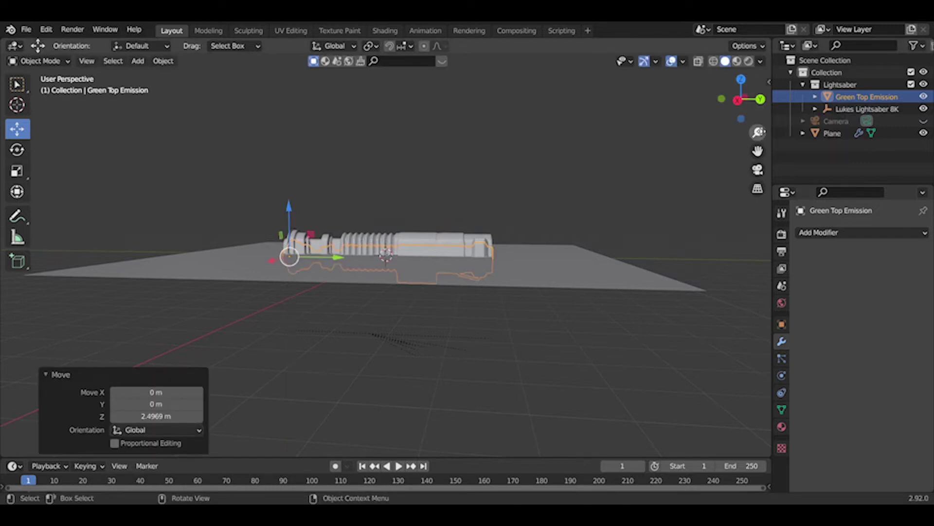
{"action": "left_click_drag", "start_coordinate": [758, 131], "coordinate": [764, 108]}
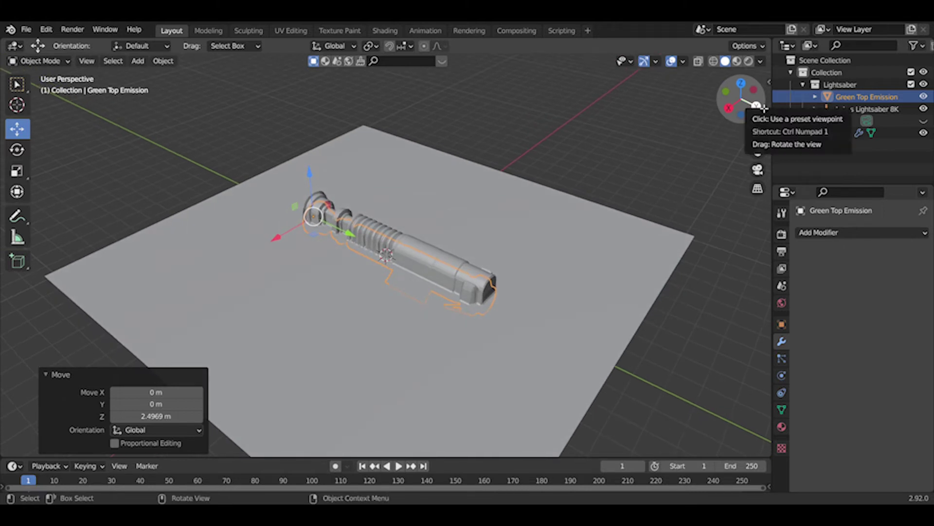
{"action": "left_click", "coordinate": [757, 169]}
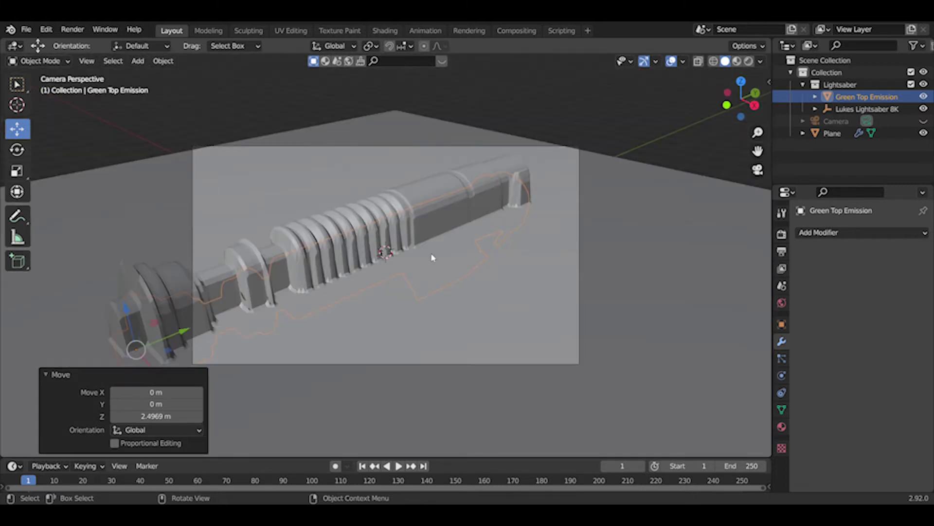
Scale Green Top Emission to 0.712, move it -1.495 m on Y and 0.47 m on X
{"action": "left_click", "coordinate": [388, 222]}
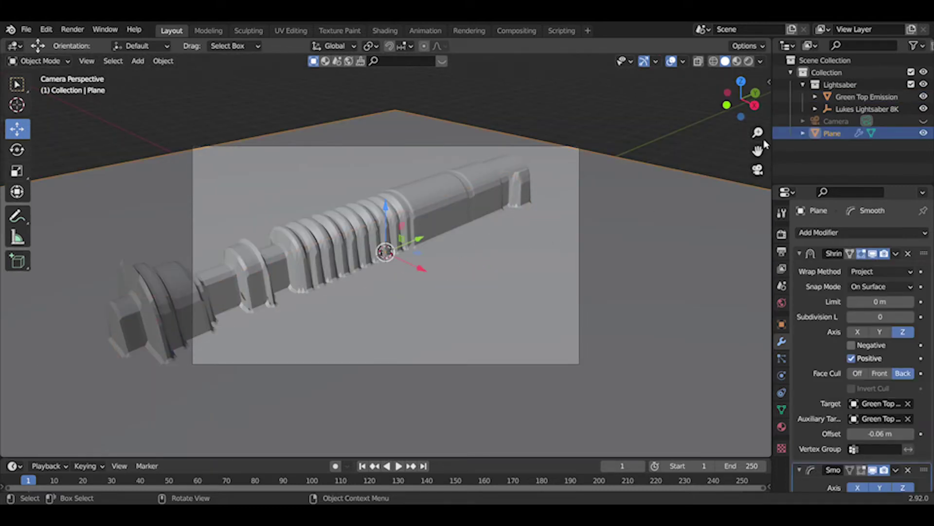
{"action": "left_click", "coordinate": [881, 108]}
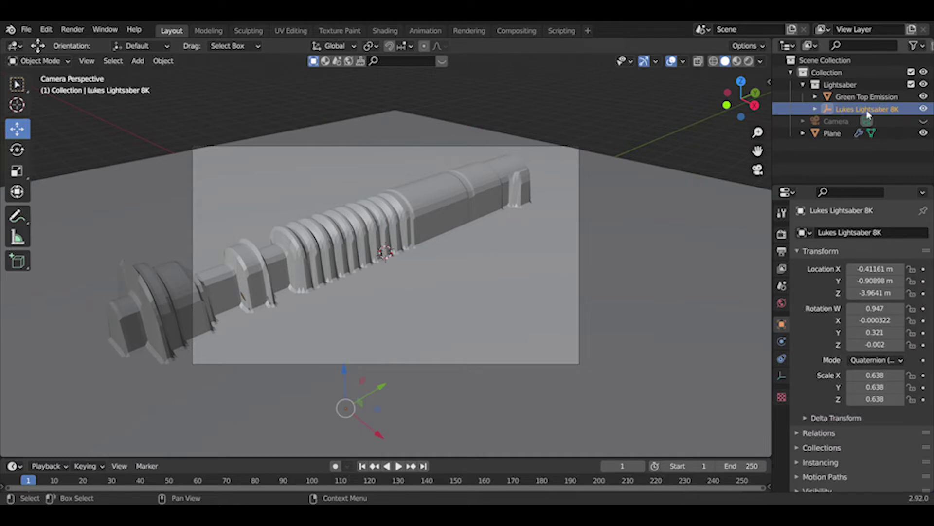
{"action": "left_click", "coordinate": [869, 97]}
{"action": "key", "text": "s"}
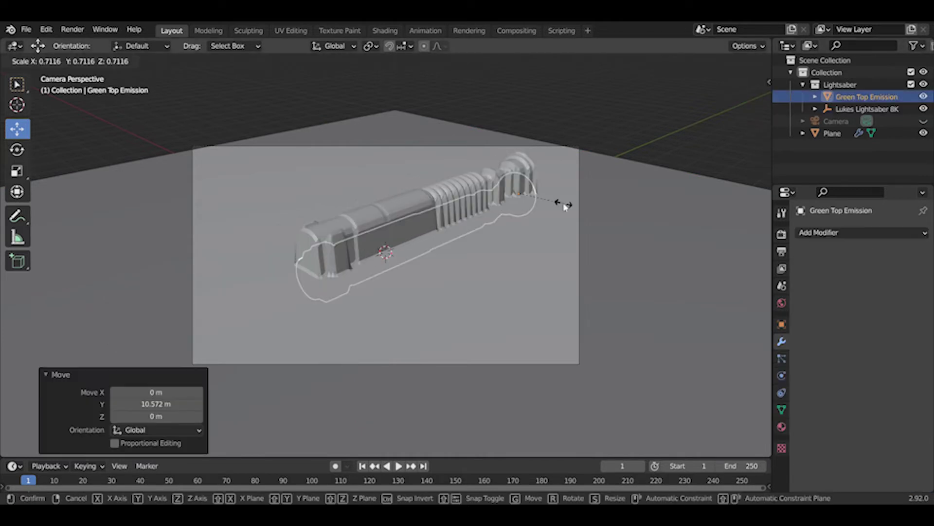
{"action": "left_click", "coordinate": [564, 207]}
{"action": "key", "text": "g"}
{"action": "key", "text": "y"}
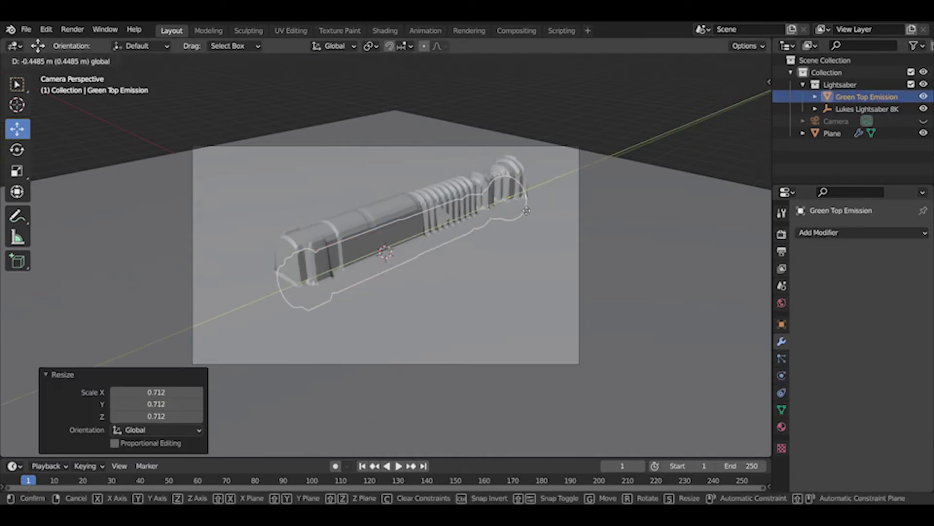
{"action": "left_click", "coordinate": [518, 226]}
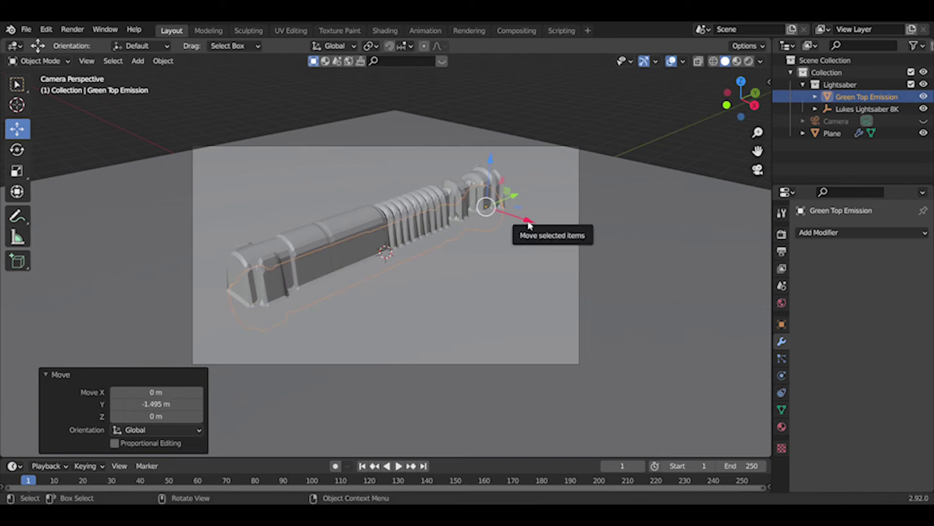
{"action": "left_click_drag", "start_coordinate": [530, 224], "coordinate": [545, 236]}
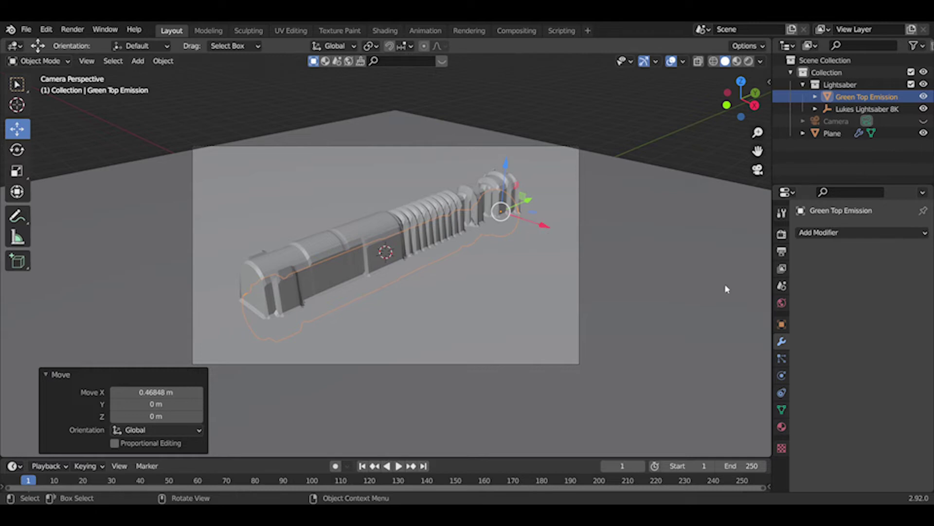
Set the plane's Smooth modifier factor to 1.000, then lower the plane about one metre
{"action": "left_click", "coordinate": [782, 360]}
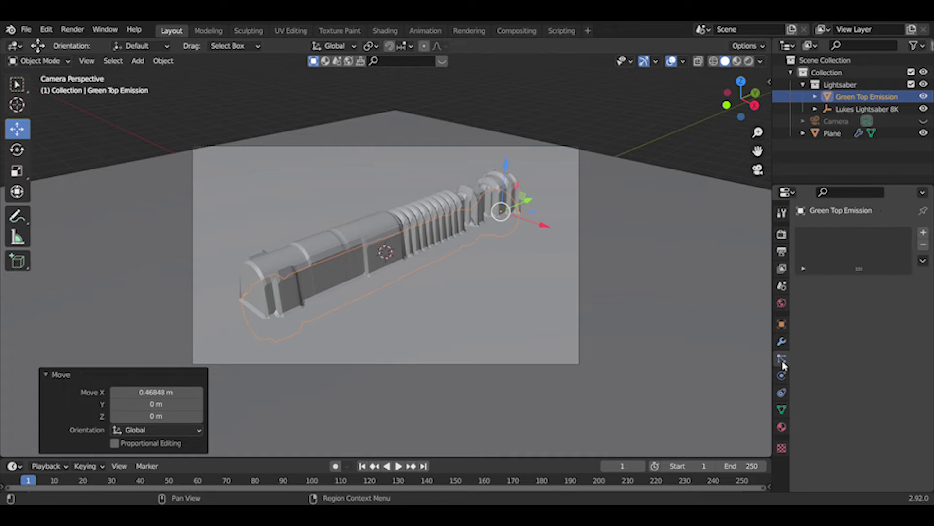
{"action": "left_click", "coordinate": [831, 133]}
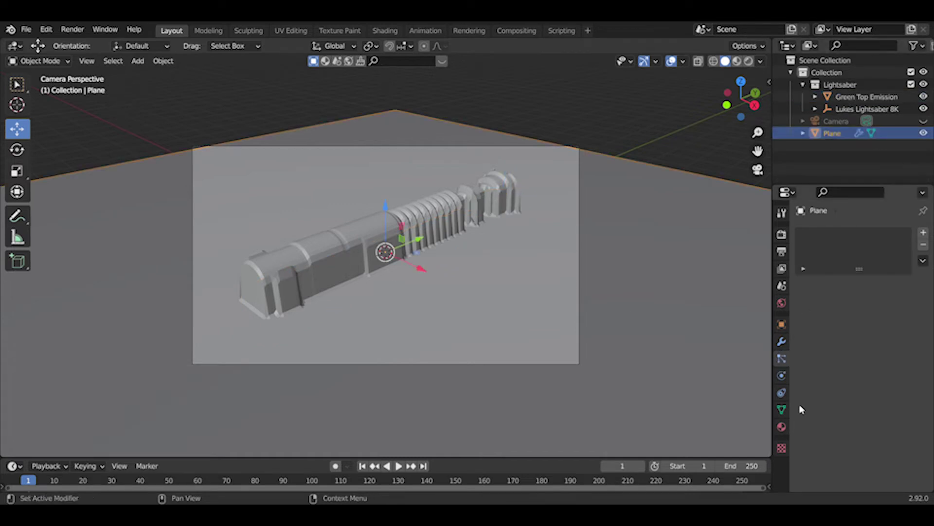
{"action": "left_click", "coordinate": [782, 341]}
{"action": "scroll", "coordinate": [793, 390], "scroll_direction": "down", "scroll_amount": 2}
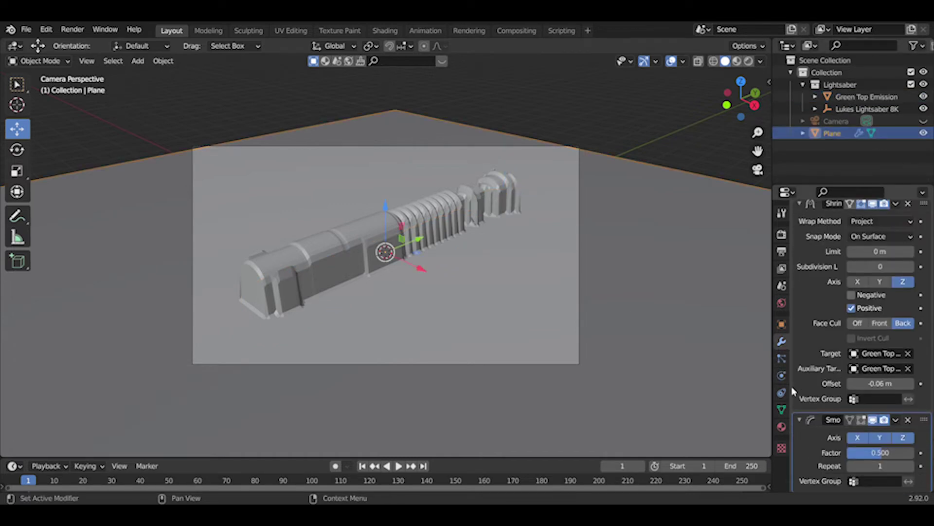
{"action": "double_click", "coordinate": [876, 453]}
{"action": "type", "text": "1"}
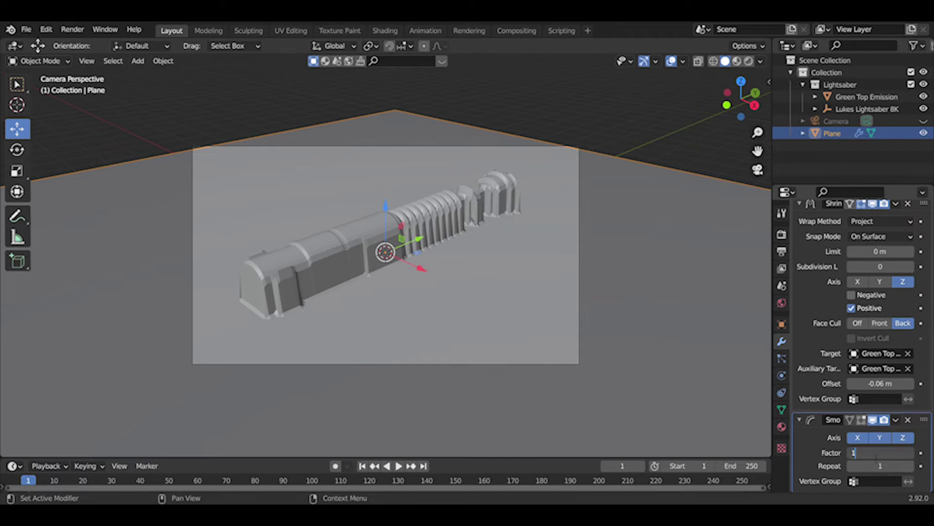
{"action": "key", "text": "Return"}
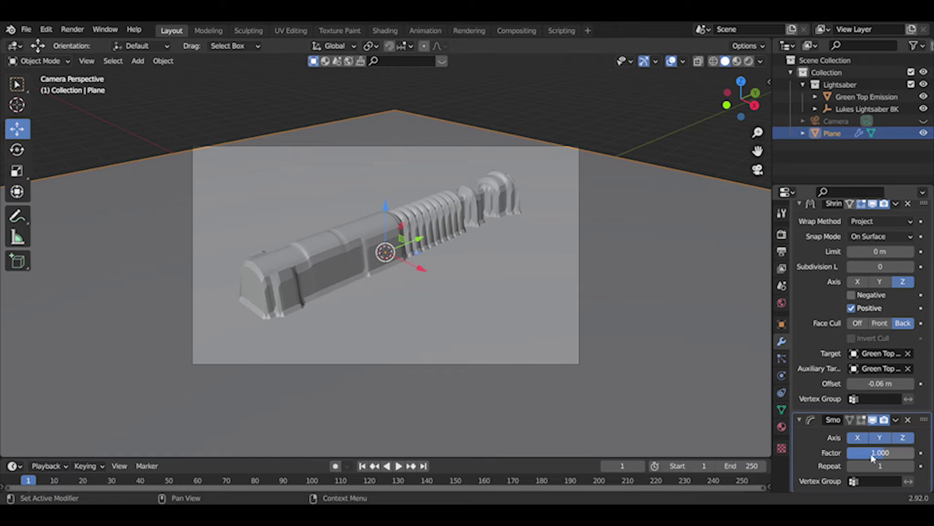
{"action": "left_click_drag", "start_coordinate": [385, 207], "coordinate": [392, 251]}
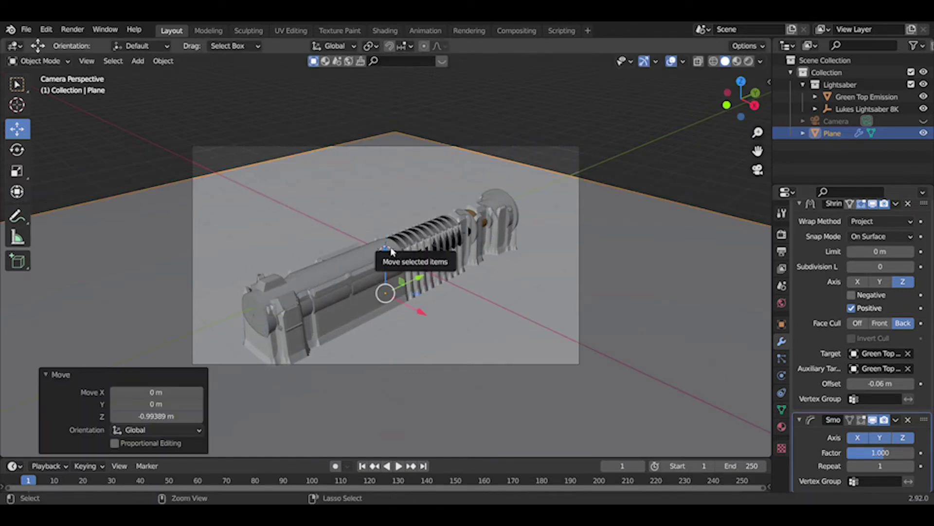
Undo the plane move, lower Green Top Emission below the plane and keyframe it at frame 1
{"action": "key", "text": "ctrl+z"}
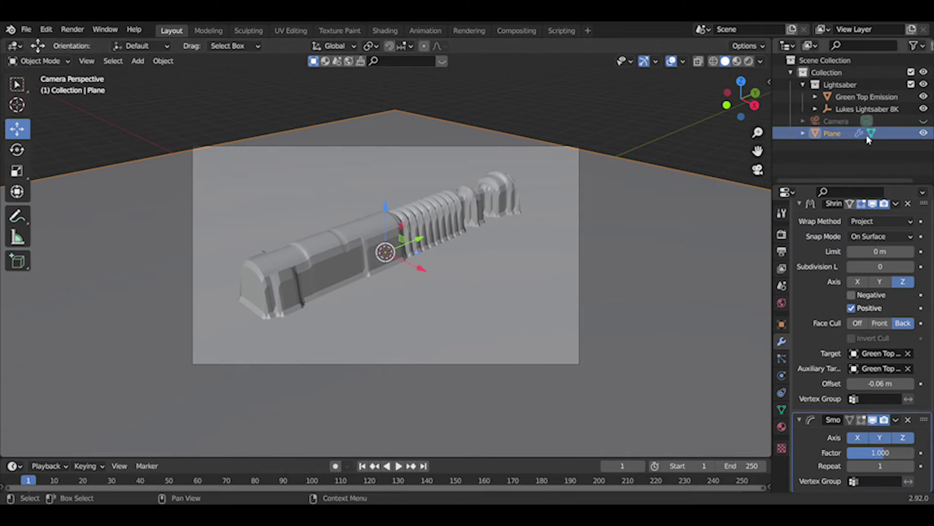
{"action": "left_click", "coordinate": [858, 99]}
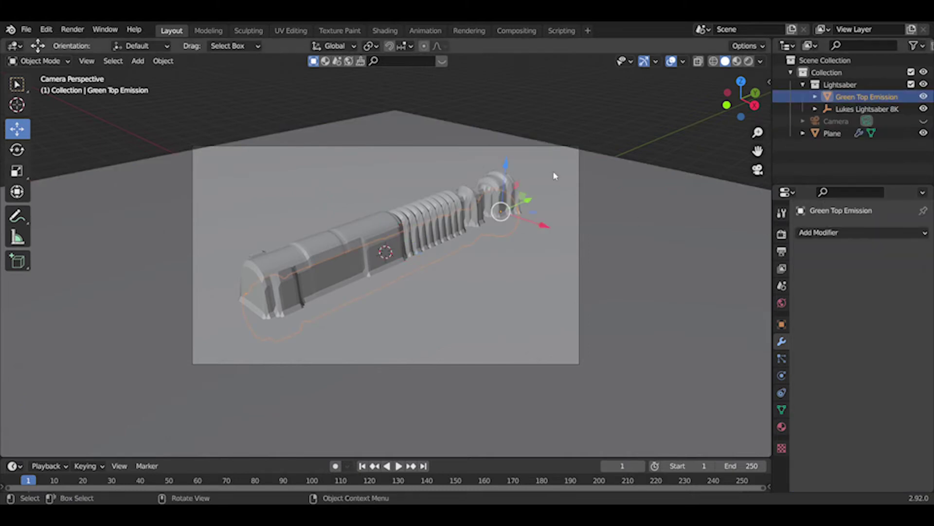
{"action": "left_click_drag", "start_coordinate": [506, 169], "coordinate": [507, 229]}
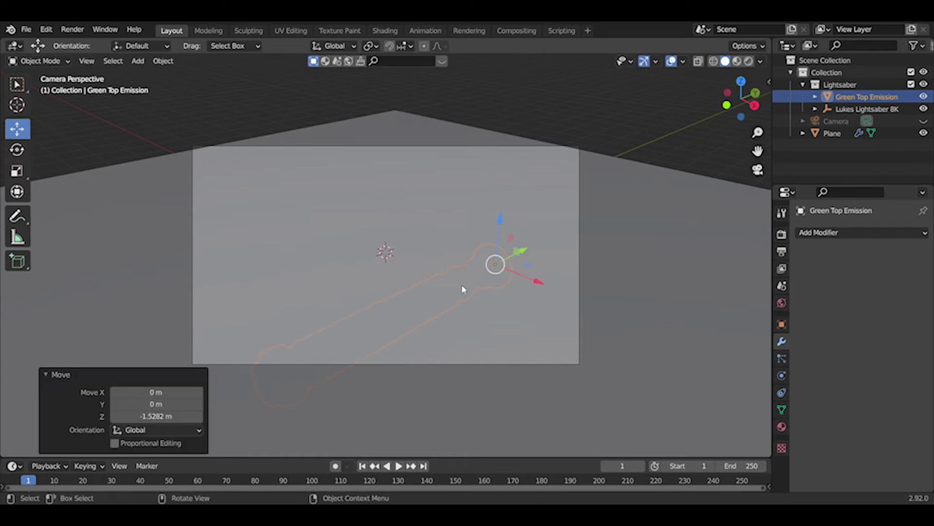
{"action": "key", "text": "i"}
{"action": "left_click", "coordinate": [451, 333]}
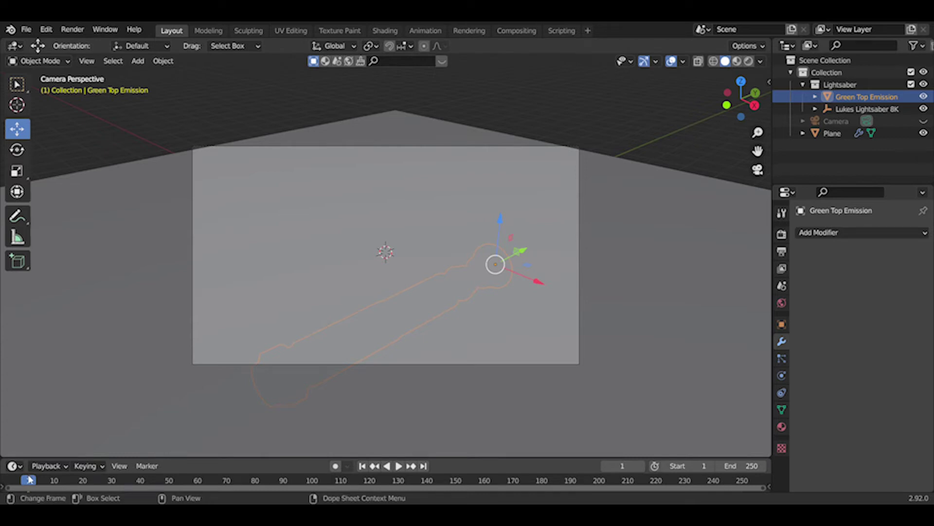
Raise the lightsaber up through the plane and keyframe it at frame 40
{"action": "left_click_drag", "start_coordinate": [243, 461], "coordinate": [257, 396]}
{"action": "key", "text": "space"}
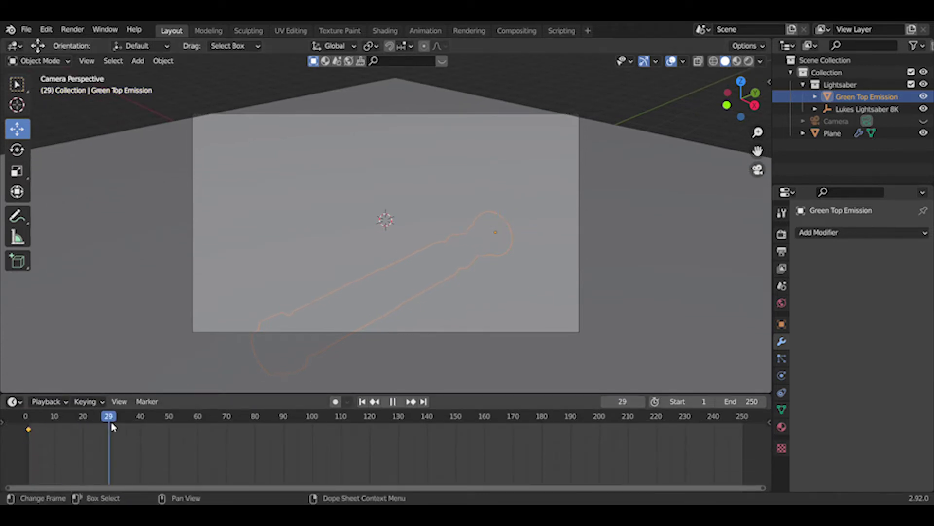
{"action": "left_click", "coordinate": [141, 419]}
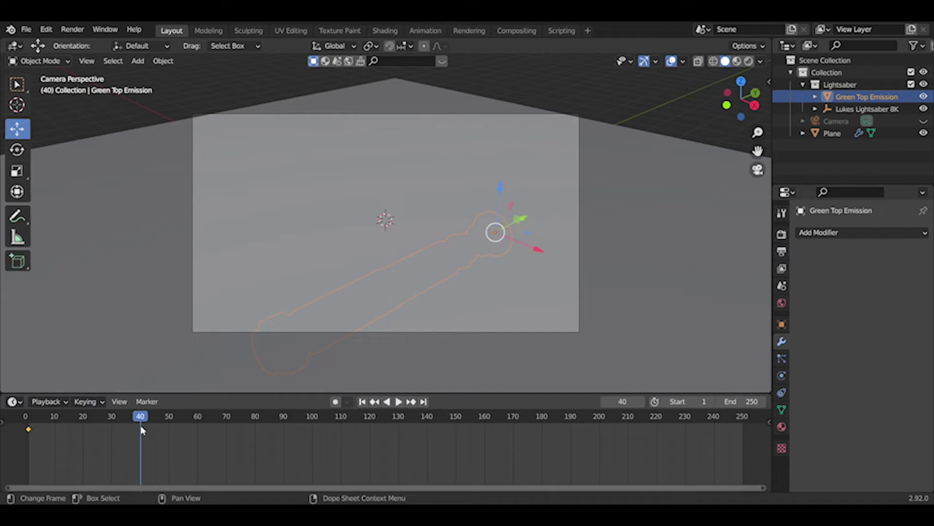
{"action": "left_click_drag", "start_coordinate": [501, 193], "coordinate": [497, 135]}
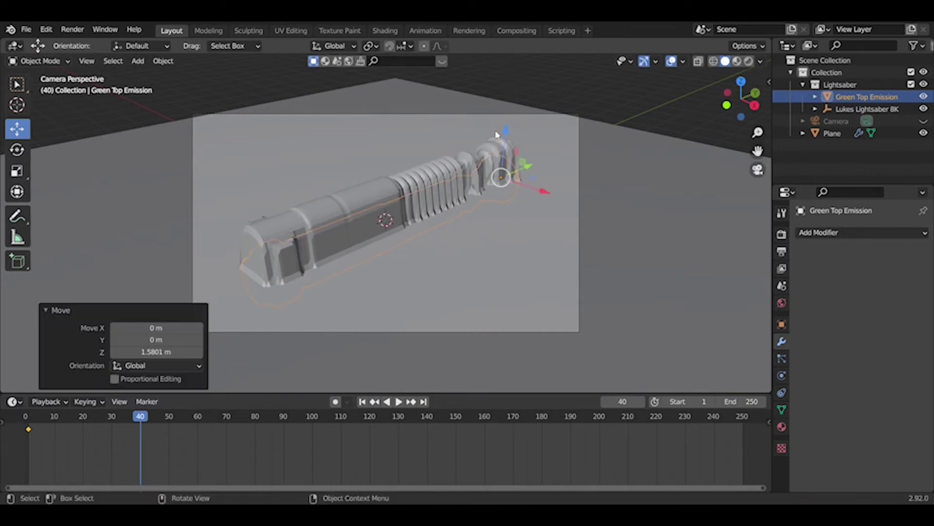
{"action": "key", "text": "i"}
{"action": "left_click", "coordinate": [330, 274]}
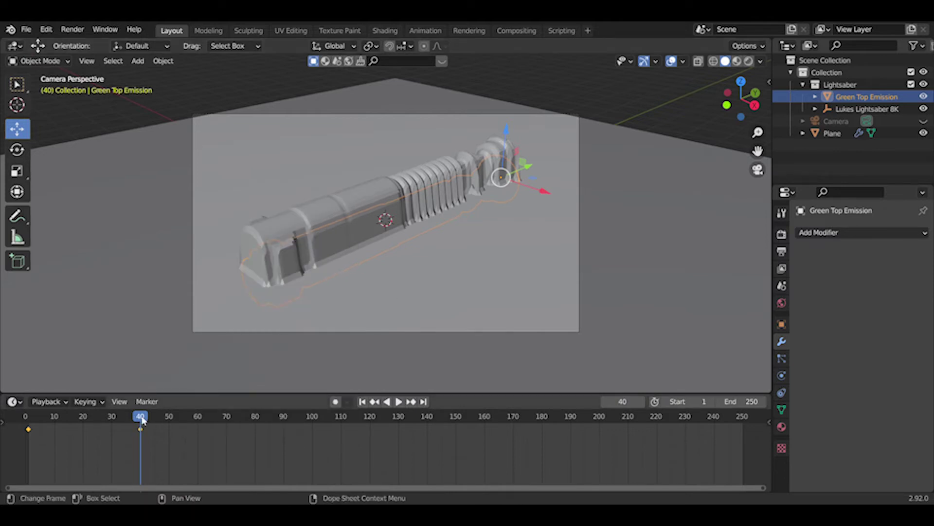
Add a holding location, rotation and scale keyframe at frame 90
{"action": "key", "text": "space"}
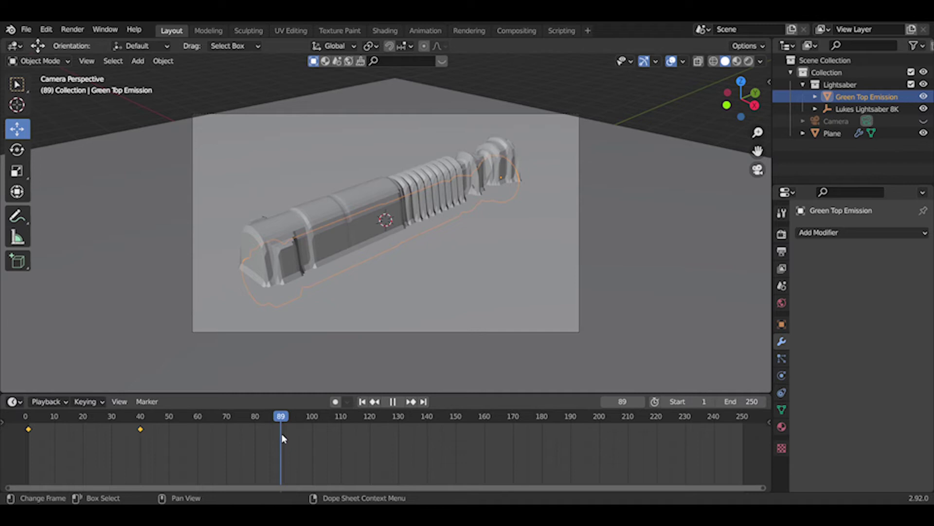
{"action": "key", "text": "space"}
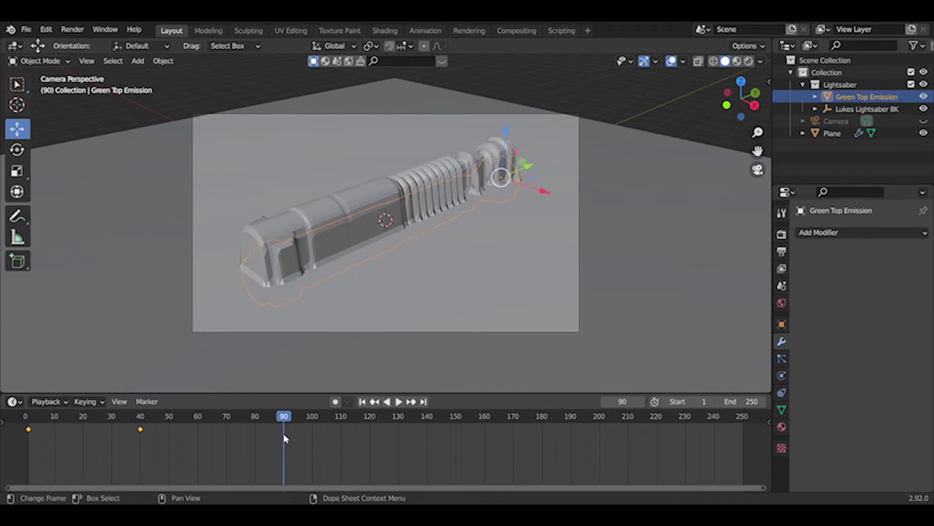
{"action": "key", "text": "i"}
{"action": "left_click", "coordinate": [336, 244]}
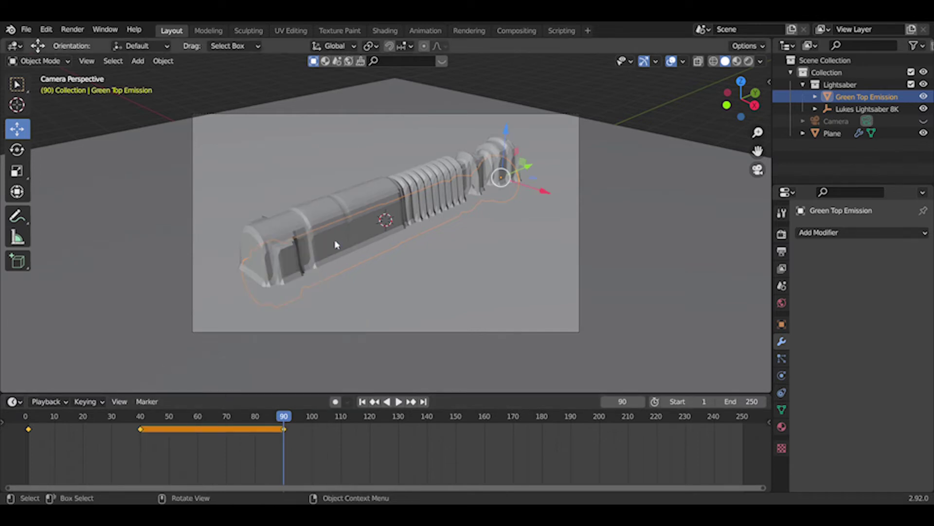
{"action": "left_click", "coordinate": [308, 440]}
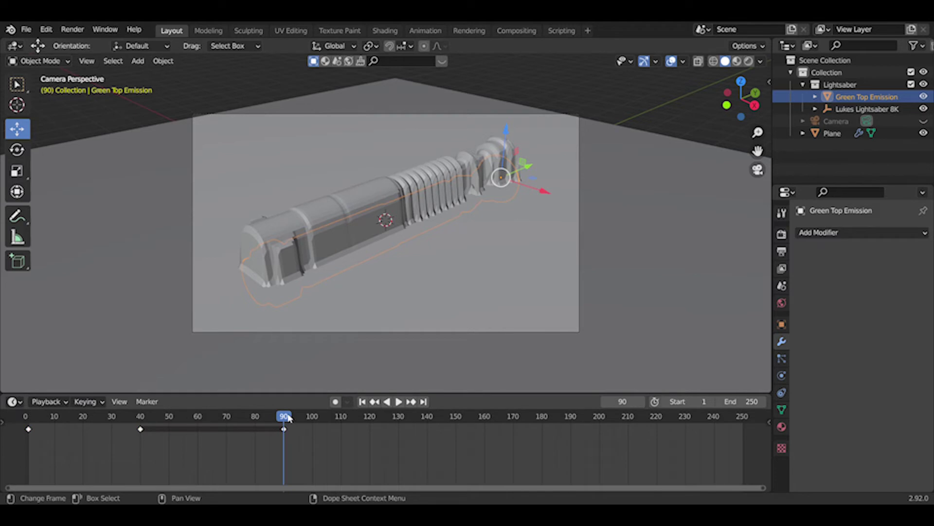
Paste a copy of the frame 0 keyframe at frame 130
{"action": "key", "text": "space"}
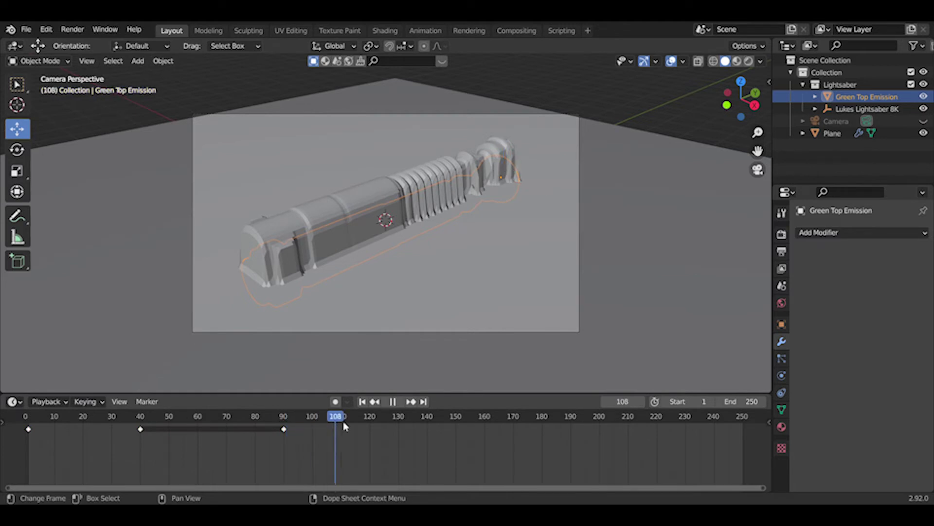
{"action": "key", "text": "space"}
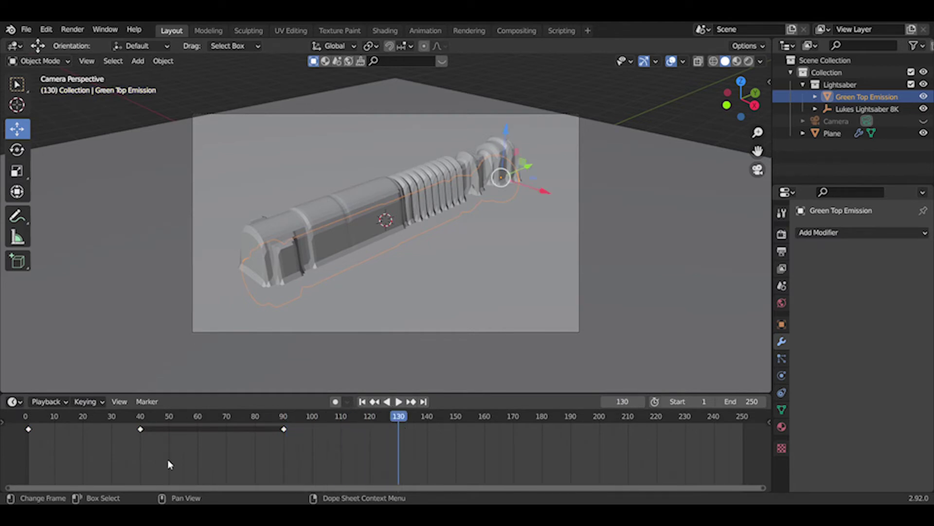
{"action": "left_click", "coordinate": [28, 429]}
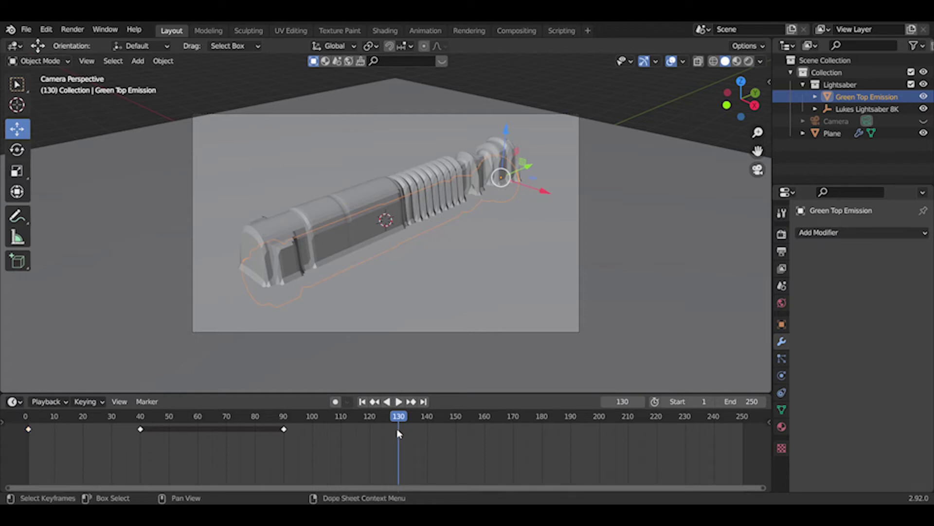
{"action": "key", "text": "ctrl+v"}
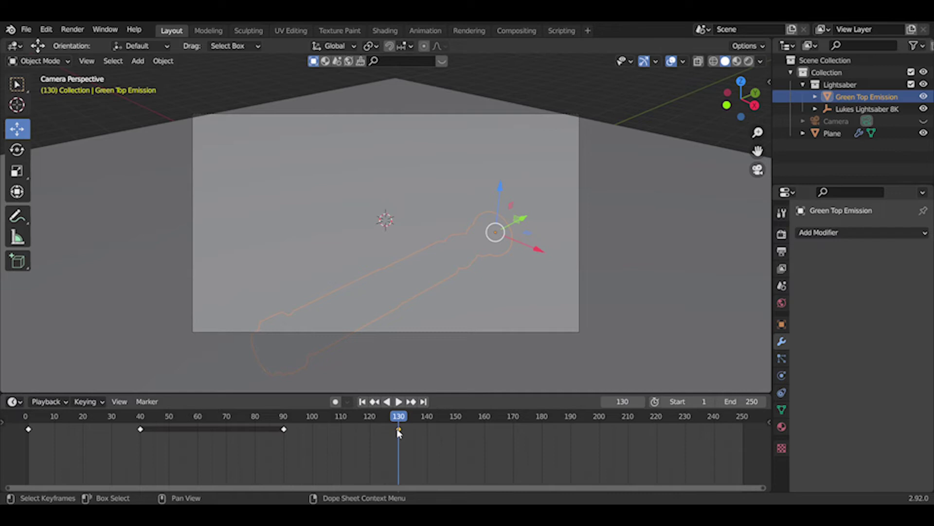
Set the animation's end frame to 130
{"action": "left_click_drag", "start_coordinate": [398, 416], "coordinate": [63, 417]}
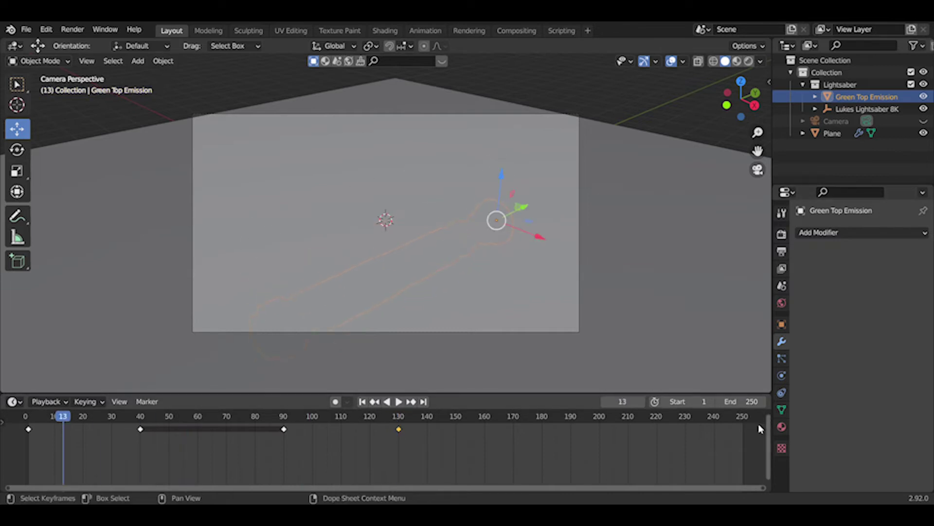
{"action": "left_click", "coordinate": [741, 401]}
{"action": "type", "text": "130"}
{"action": "key", "text": "Return"}
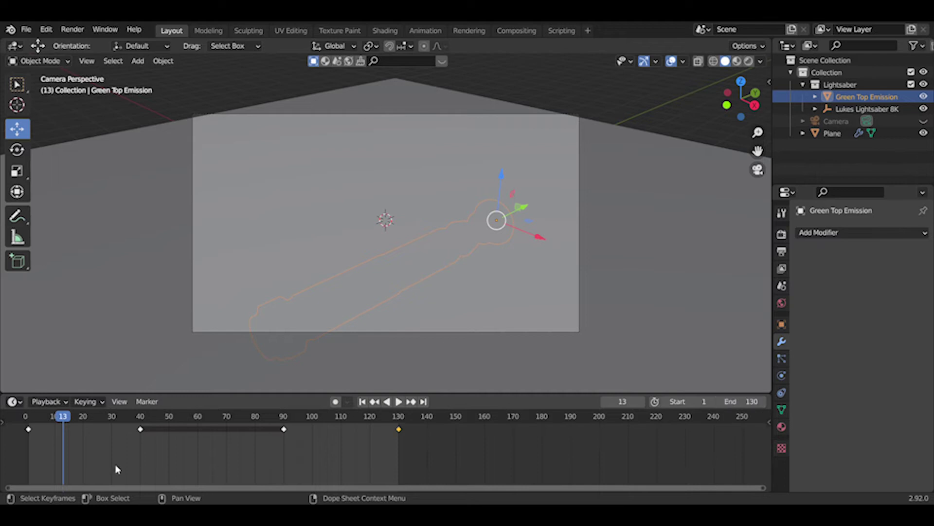
Play the animation from frame 1 to preview the rise and sink, stopping at frame 0
{"action": "left_click_drag", "start_coordinate": [66, 418], "coordinate": [25, 419]}
{"action": "key", "text": "space"}
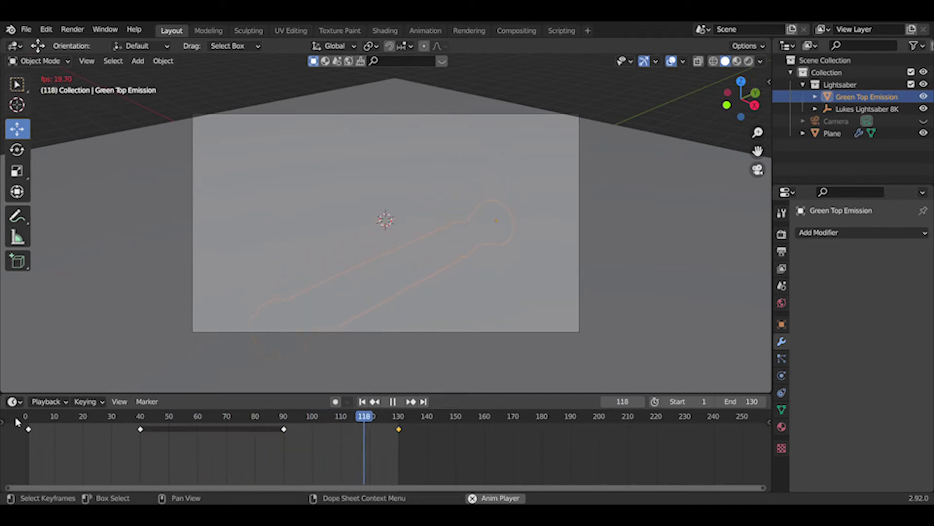
{"action": "key", "text": "space"}
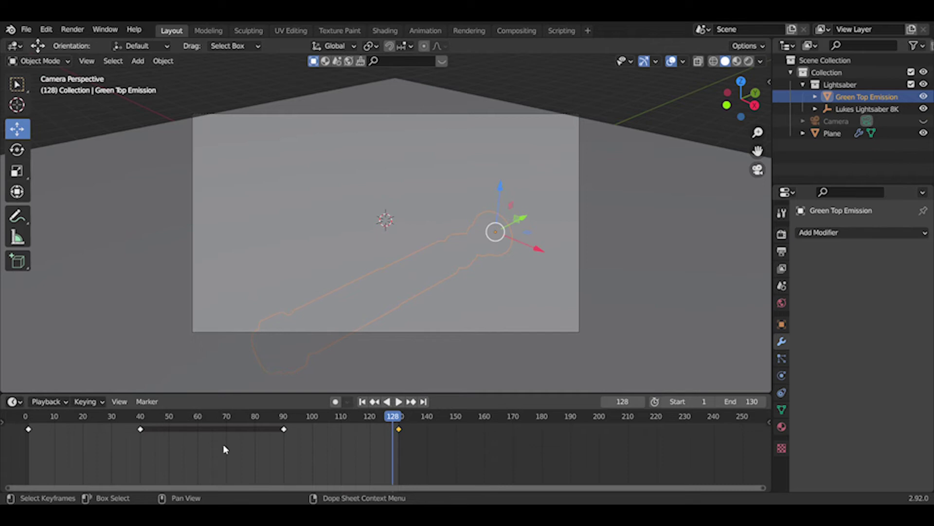
{"action": "key", "text": "space"}
{"action": "left_click_drag", "start_coordinate": [391, 416], "coordinate": [10, 412]}
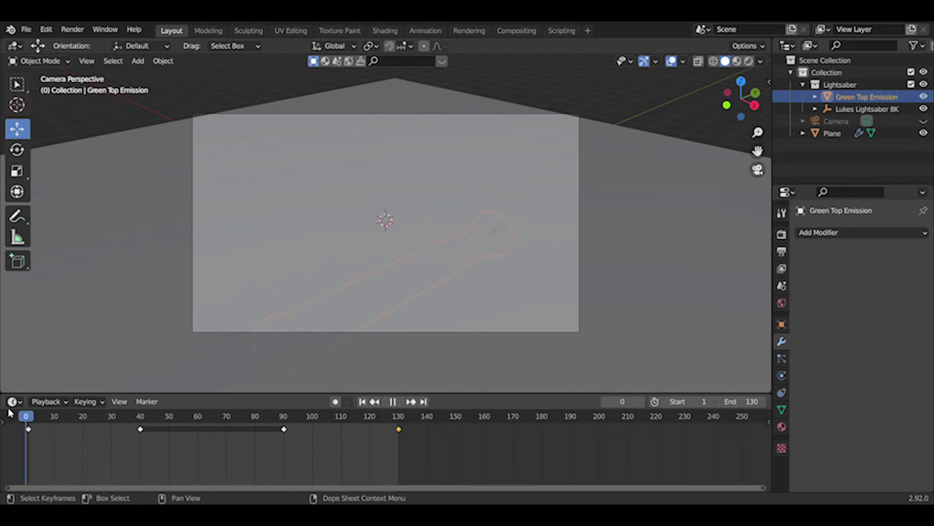
{"action": "key", "text": "space"}
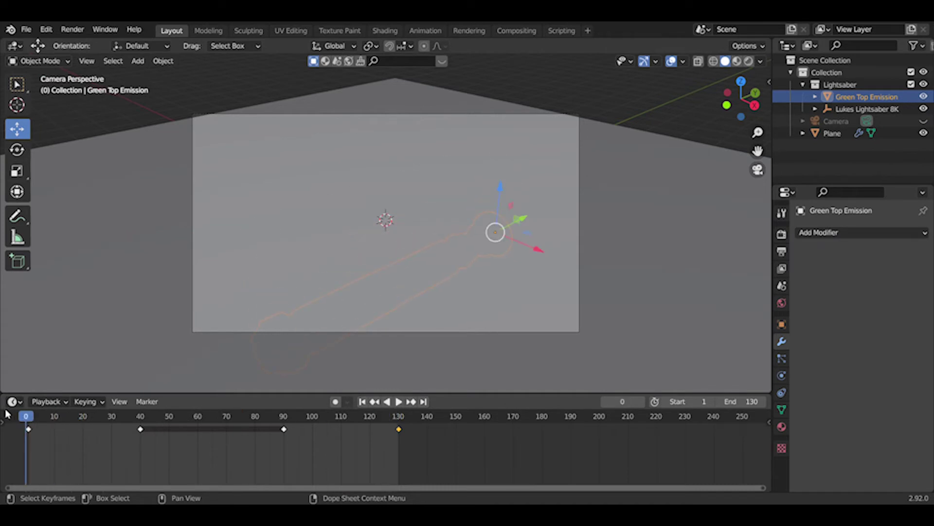
Enable Ambient Occlusion and Bloom in the Eevee render settings
{"action": "left_click", "coordinate": [782, 236]}
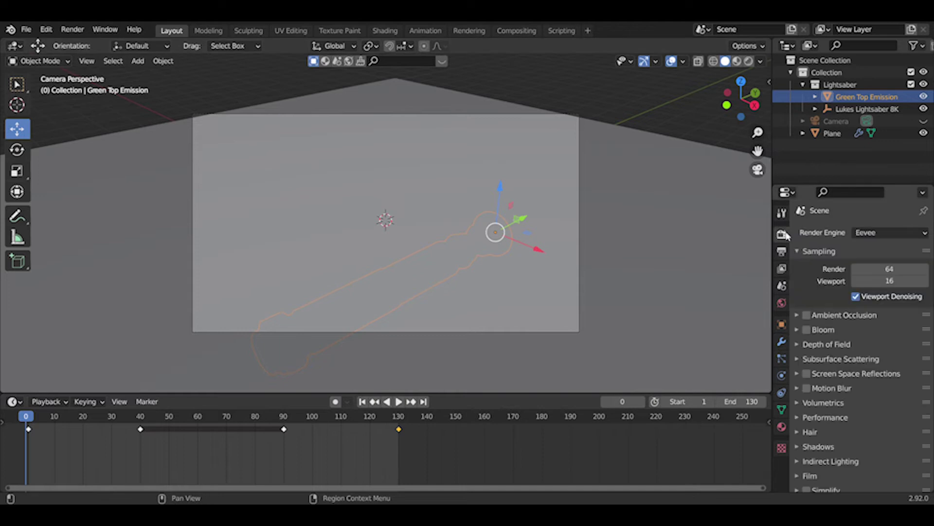
{"action": "left_click", "coordinate": [782, 250]}
{"action": "left_click", "coordinate": [780, 236]}
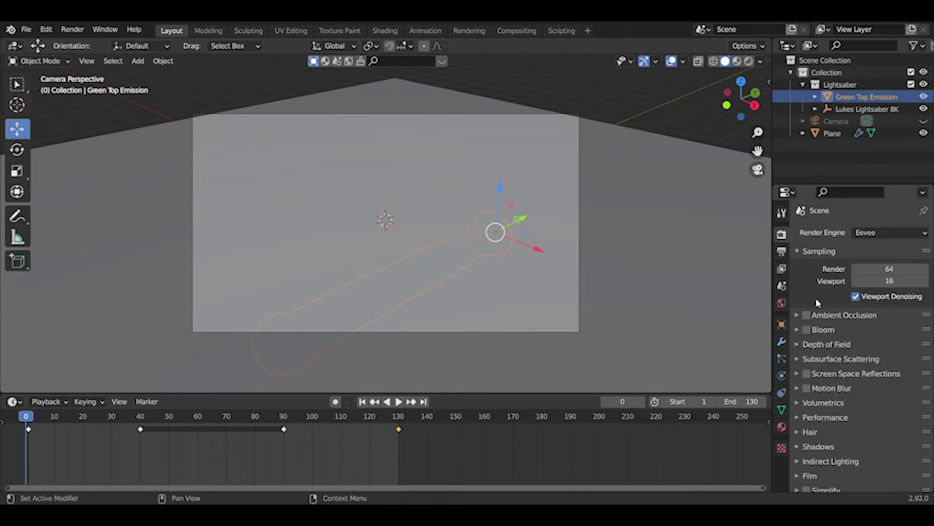
{"action": "left_click", "coordinate": [807, 315]}
{"action": "left_click", "coordinate": [807, 330]}
Preview the animation with the new render effects, stopping at frame 48
{"action": "scroll", "coordinate": [812, 433], "scroll_direction": "down", "scroll_amount": 3}
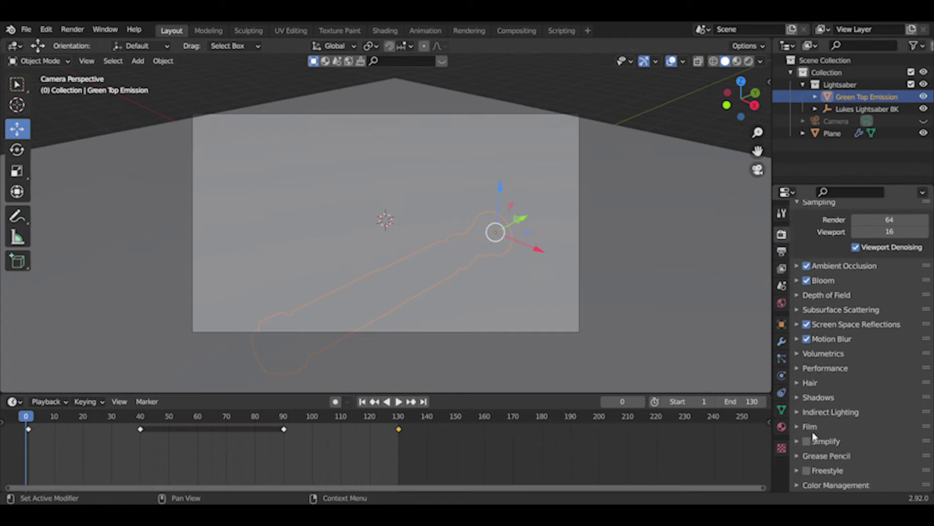
{"action": "scroll", "coordinate": [813, 436], "scroll_direction": "up", "scroll_amount": 3}
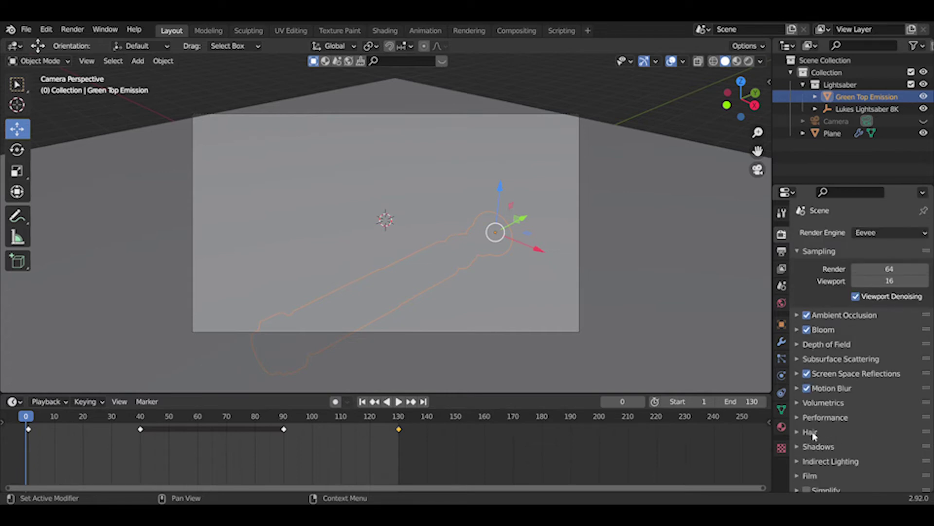
{"action": "key", "text": "space"}
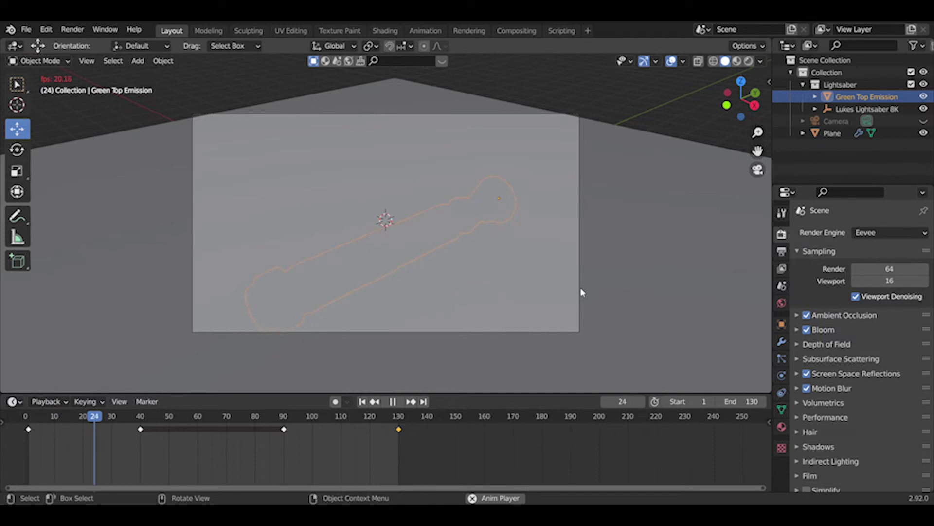
{"action": "key", "text": "space"}
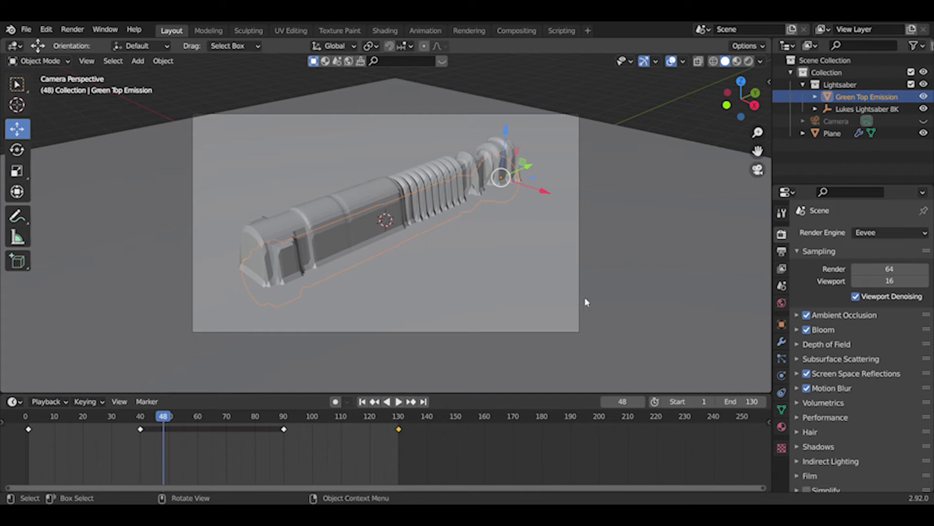
Assign the Brass Clamp Card material to the Plane and switch the viewport to Rendered shading
{"action": "left_click", "coordinate": [366, 205]}
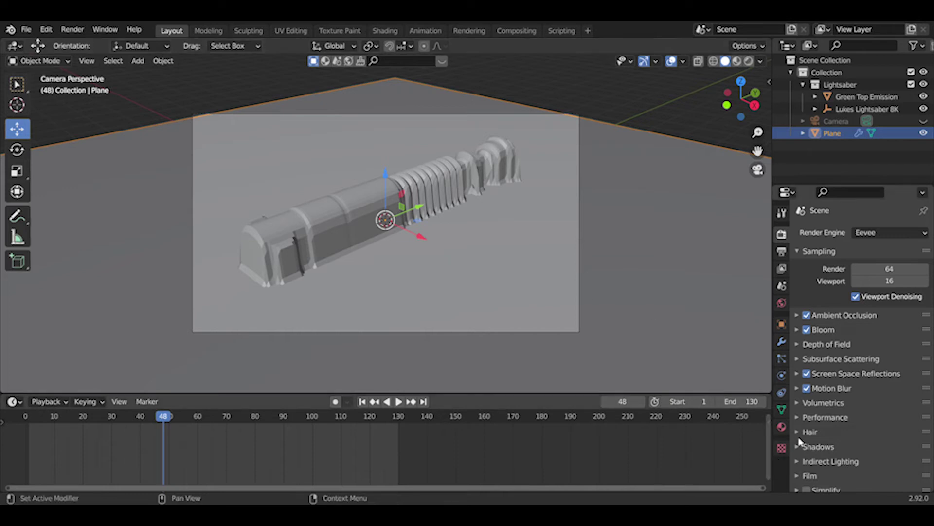
{"action": "left_click", "coordinate": [782, 426]}
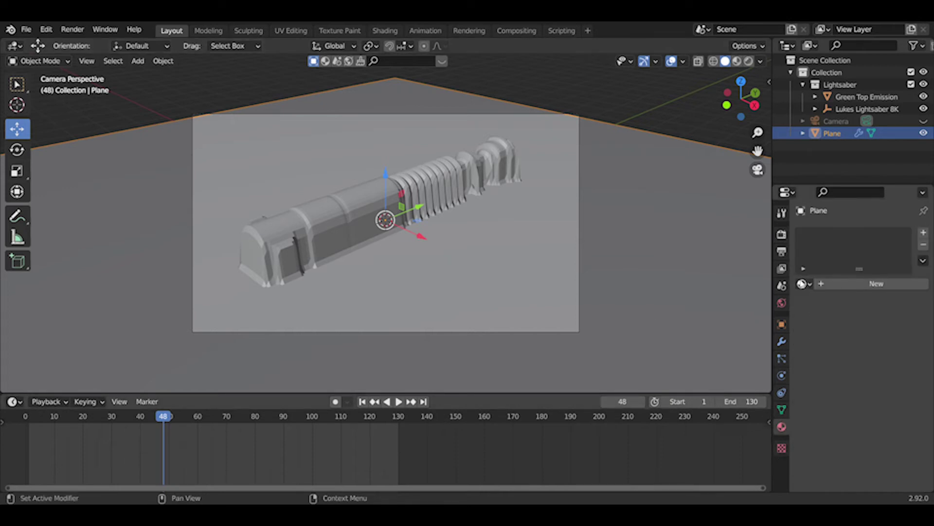
{"action": "left_click", "coordinate": [802, 284]}
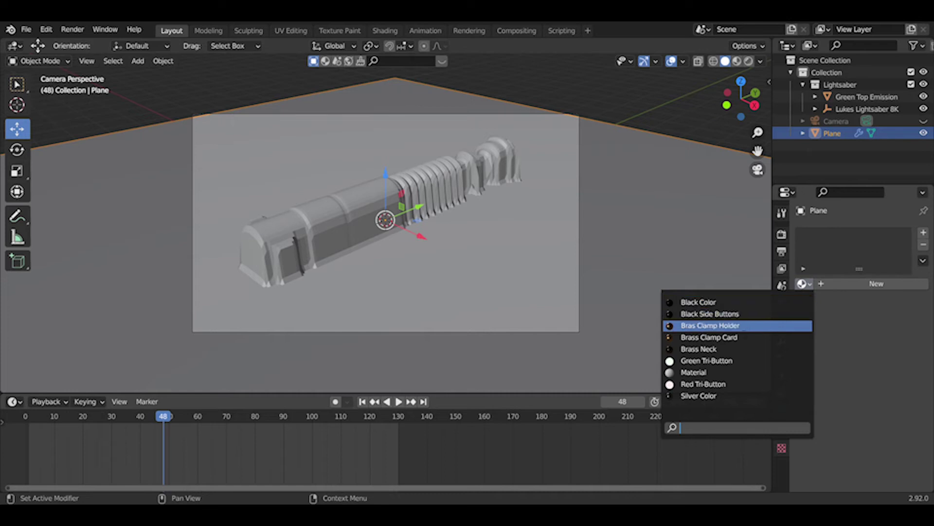
{"action": "left_click", "coordinate": [714, 338]}
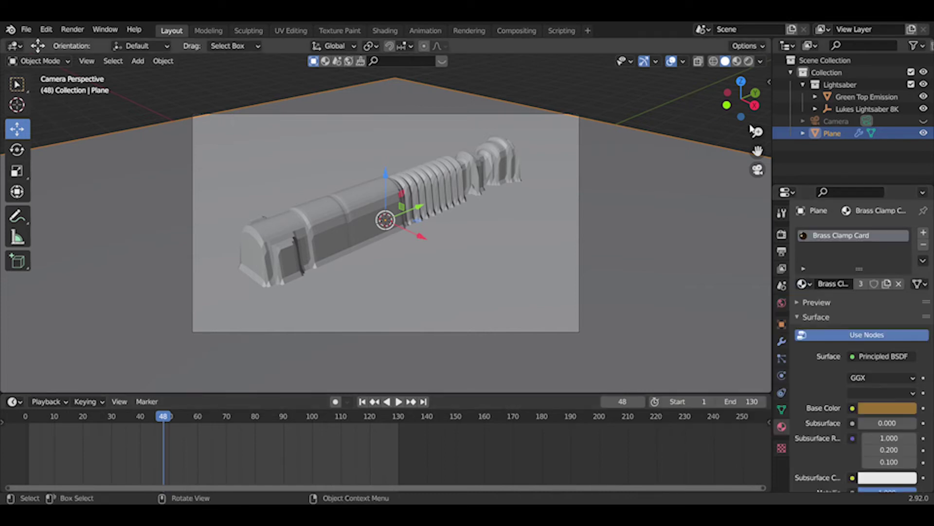
{"action": "left_click", "coordinate": [753, 71]}
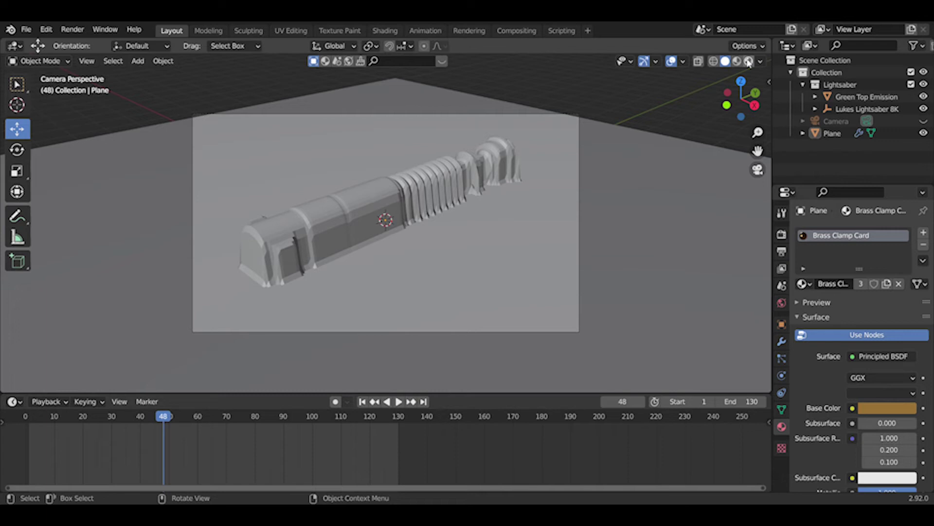
{"action": "left_click", "coordinate": [749, 61]}
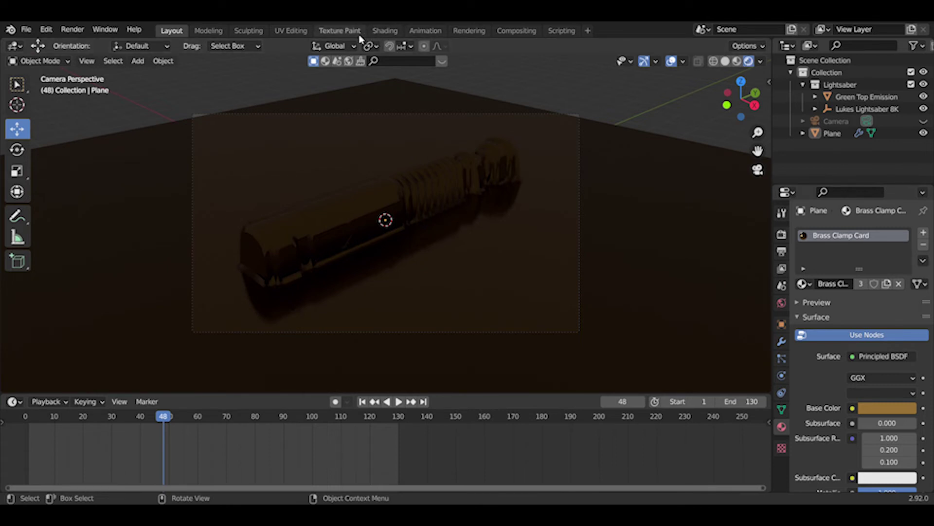
Switch to the Shading workspace and open the Eevee sampling settings
{"action": "left_click", "coordinate": [384, 31]}
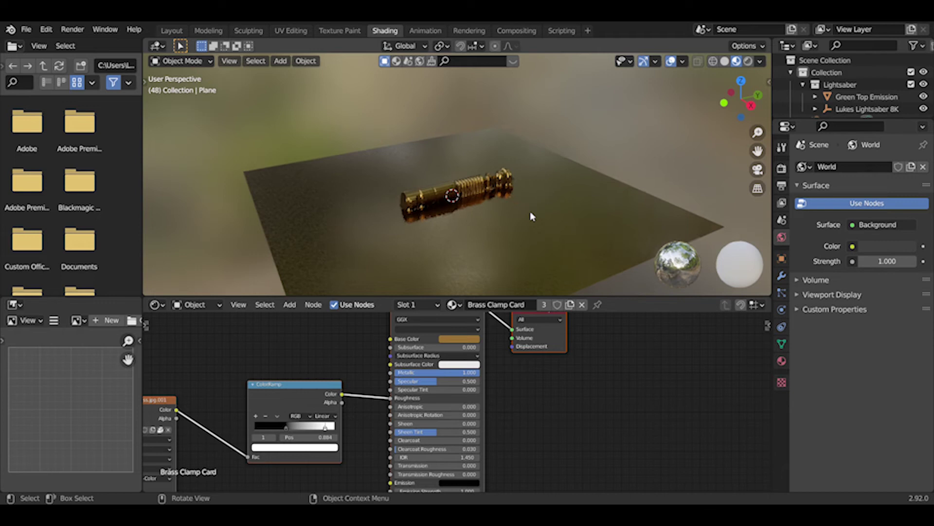
{"action": "scroll", "coordinate": [532, 217], "scroll_direction": "up", "scroll_amount": 6}
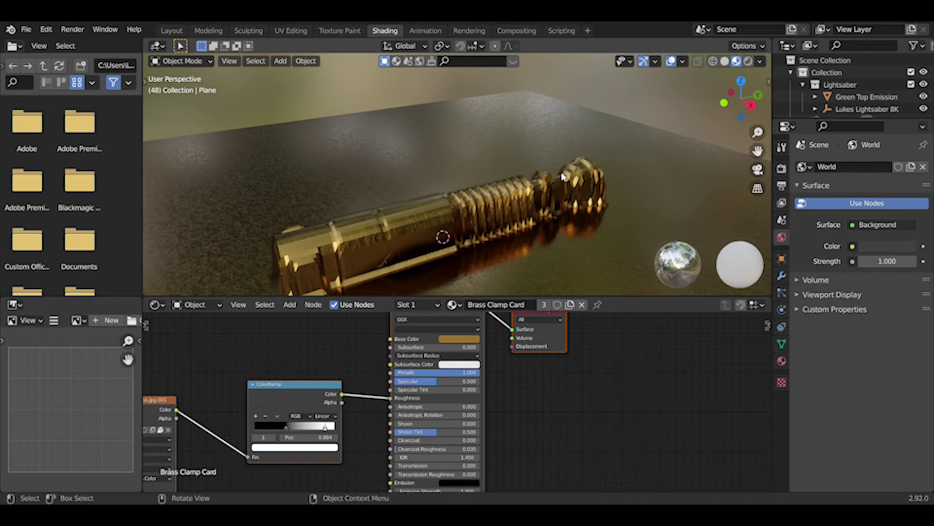
{"action": "left_click", "coordinate": [781, 168]}
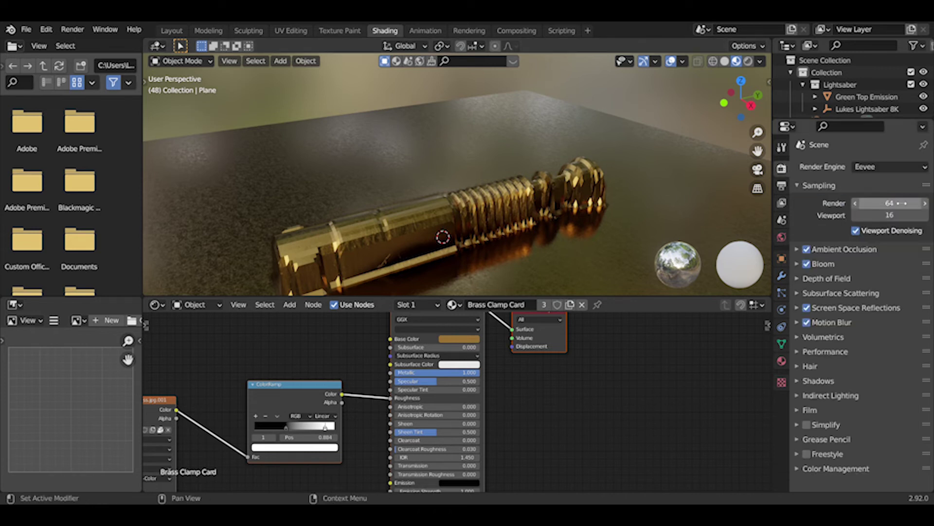
{"action": "left_click", "coordinate": [900, 215]}
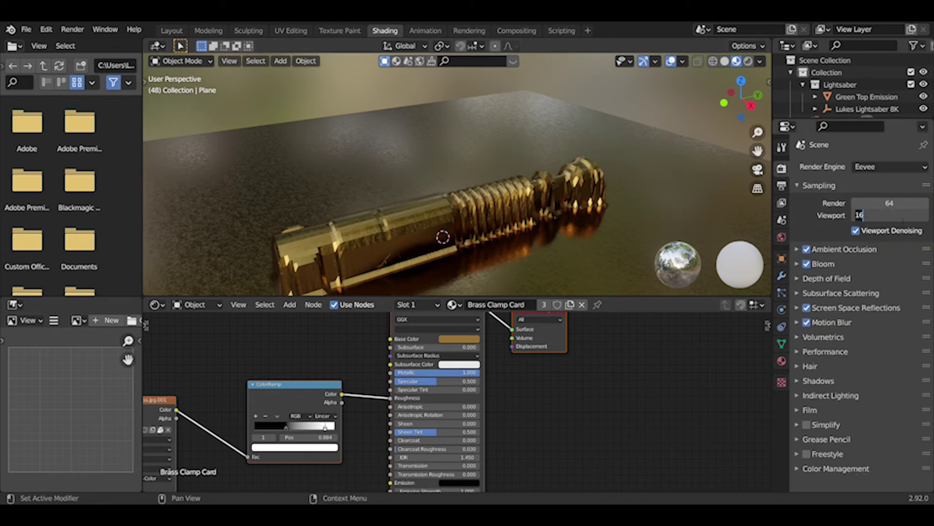
{"action": "type", "text": "6"}
{"action": "key", "text": "Return"}
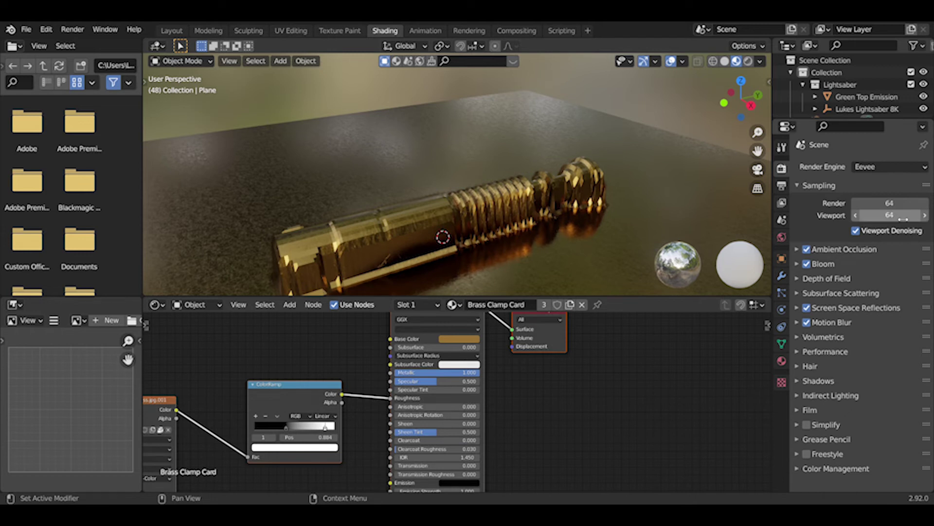
Set both the render and viewport sample counts to 150
{"action": "left_click", "coordinate": [901, 209]}
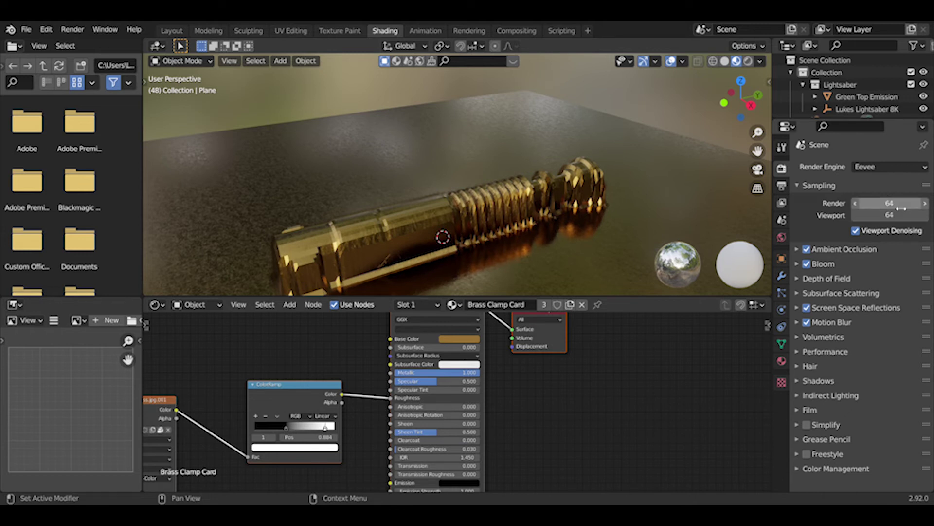
{"action": "type", "text": "1"}
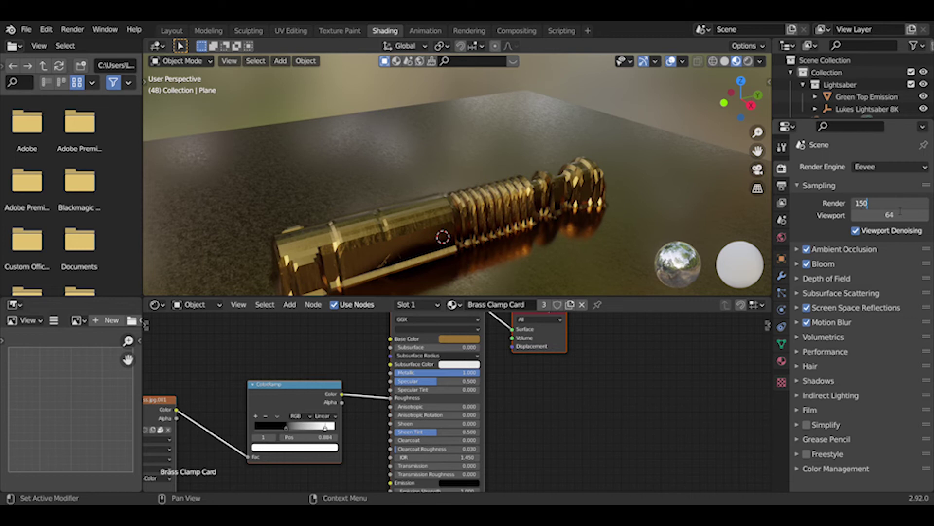
{"action": "type", "text": "50"}
{"action": "key", "text": "Return"}
{"action": "left_click", "coordinate": [898, 215]}
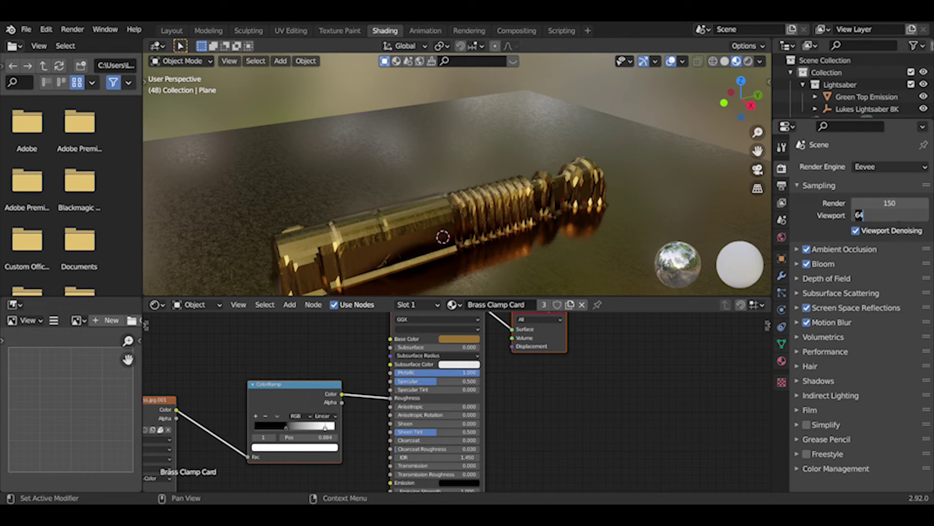
{"action": "type", "text": "150"}
{"action": "key", "text": "Return"}
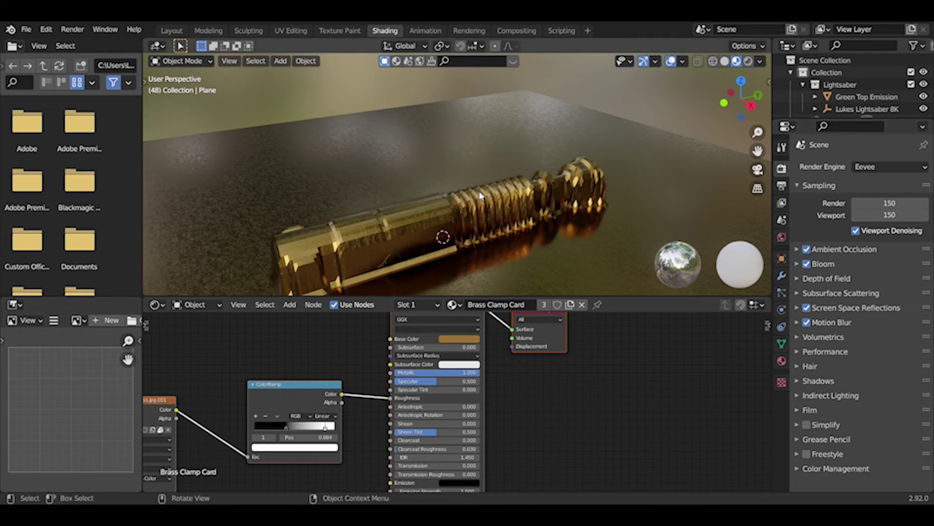
{"action": "mouse_move", "coordinate": [482, 197]}
{"action": "middle_mouse_down"}
{"action": "mouse_move", "coordinate": [492, 194]}
{"action": "mouse_move", "coordinate": [480, 195]}
{"action": "middle_mouse_up"}
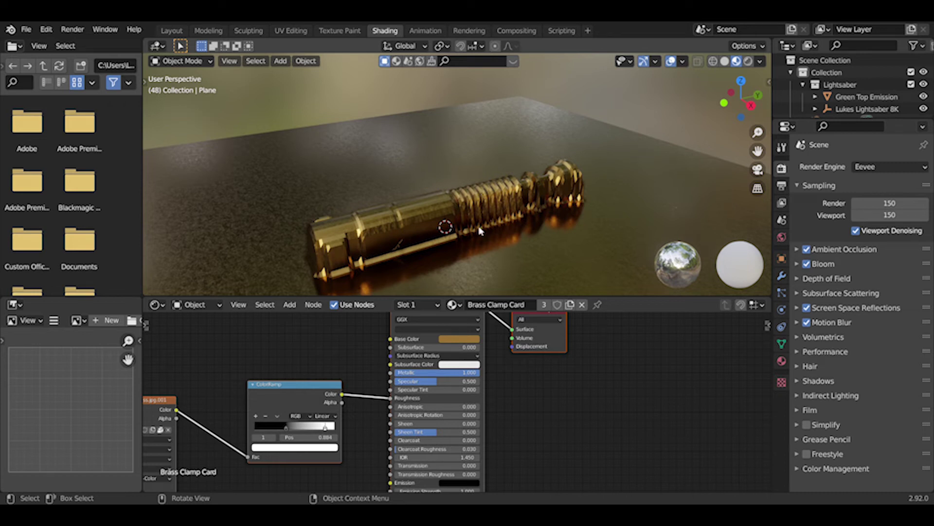
Switch the Shader Editor to the World node tree
{"action": "left_click", "coordinate": [590, 418]}
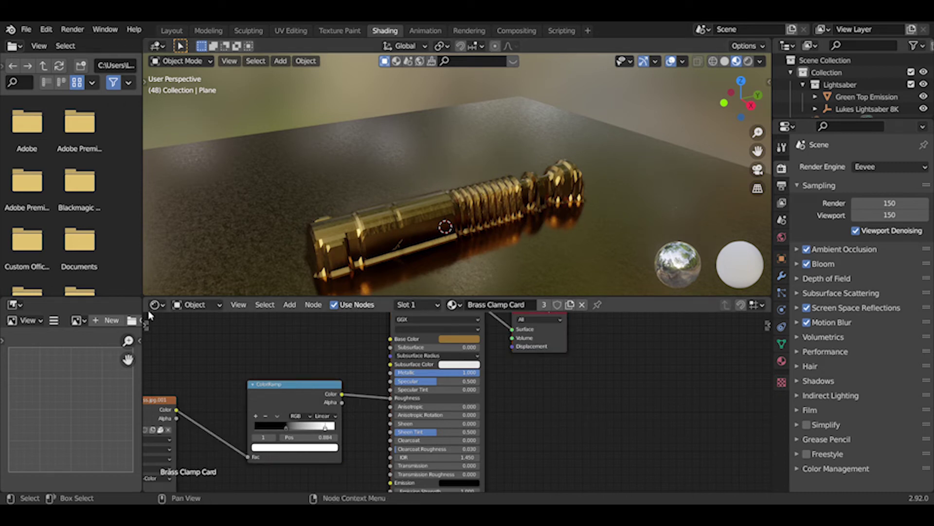
{"action": "left_click", "coordinate": [190, 305]}
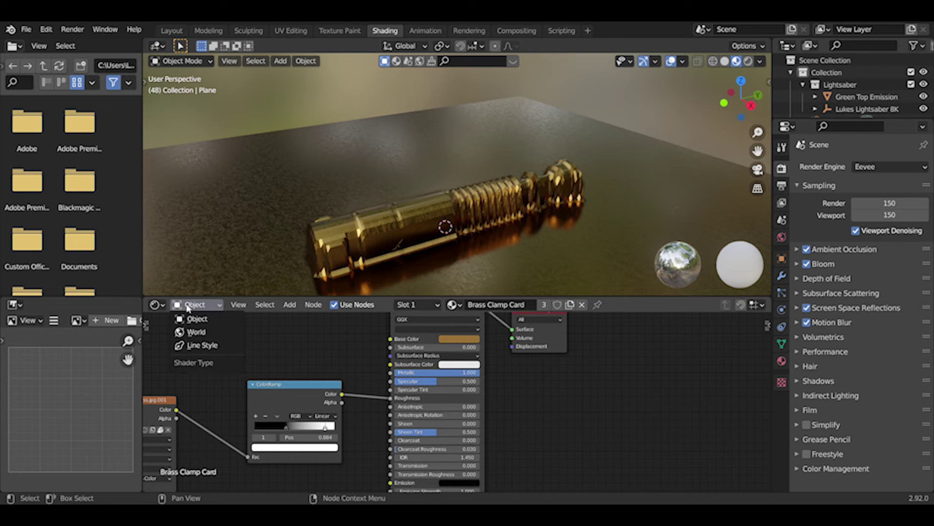
{"action": "left_click", "coordinate": [203, 333]}
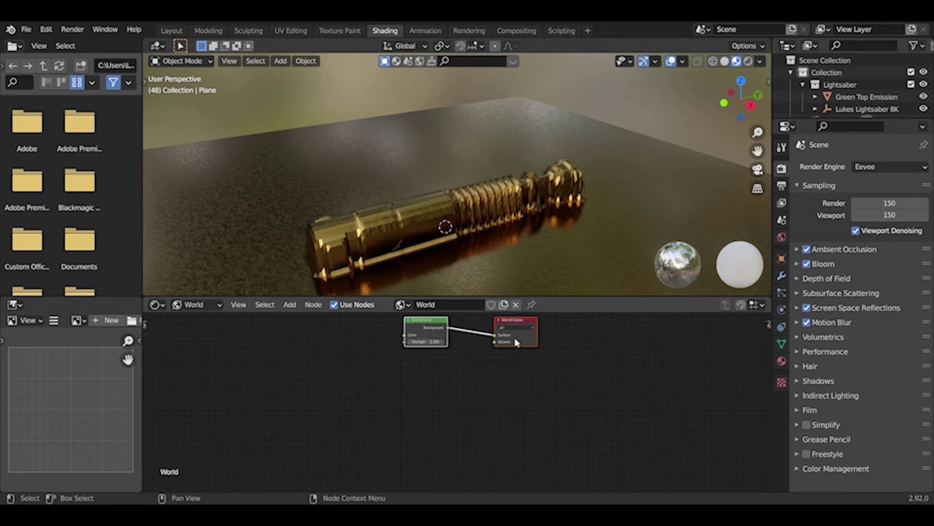
{"action": "left_click", "coordinate": [280, 408]}
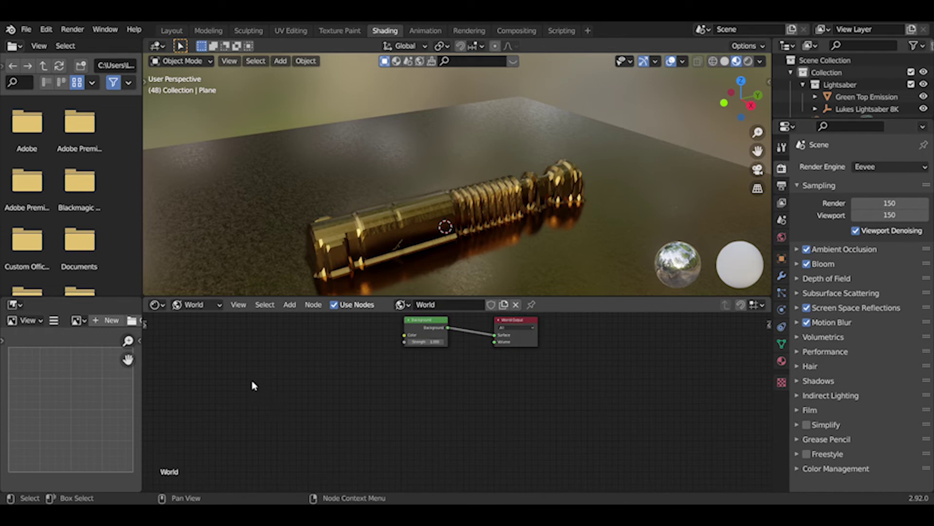
Add a Texture Coordinate node to the left of the Background node
{"action": "right_click", "coordinate": [212, 366]}
{"action": "left_click", "coordinate": [289, 304]}
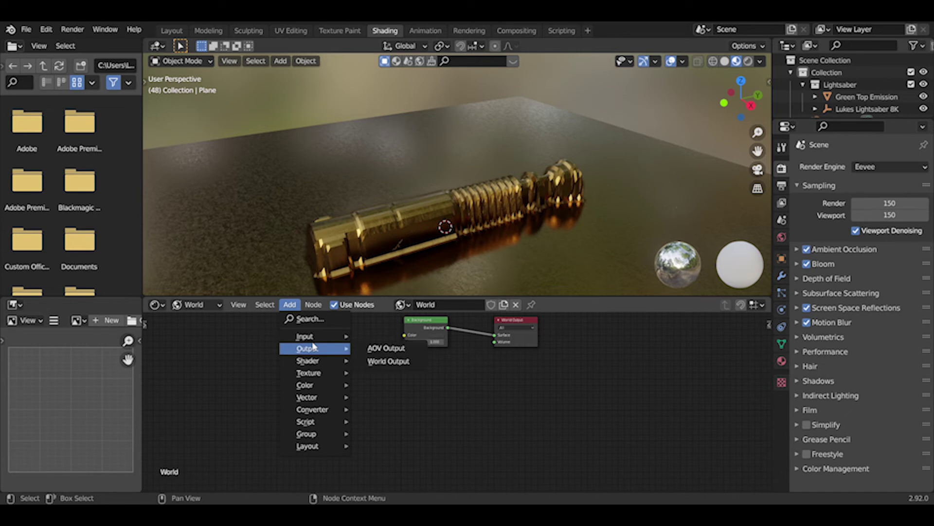
{"action": "left_click", "coordinate": [301, 319]}
{"action": "type", "text": "te"}
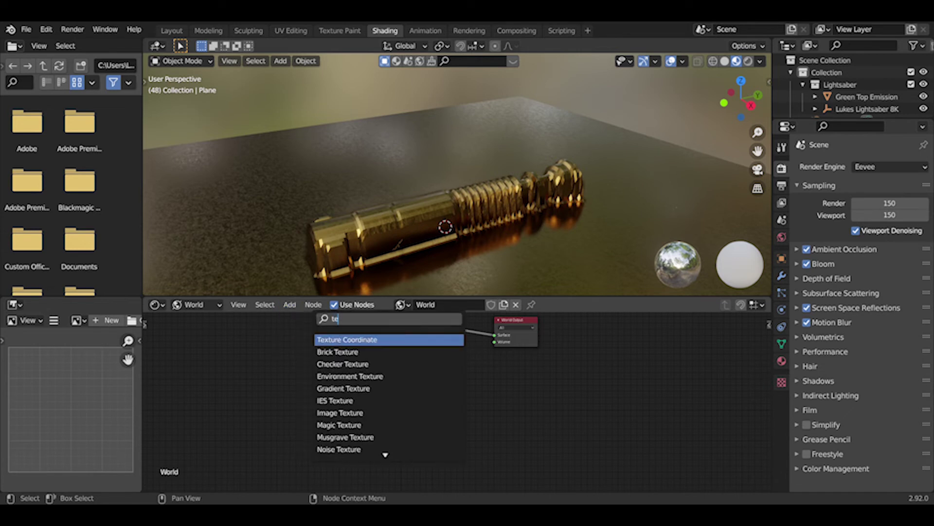
{"action": "type", "text": "x"}
{"action": "key", "text": "Return"}
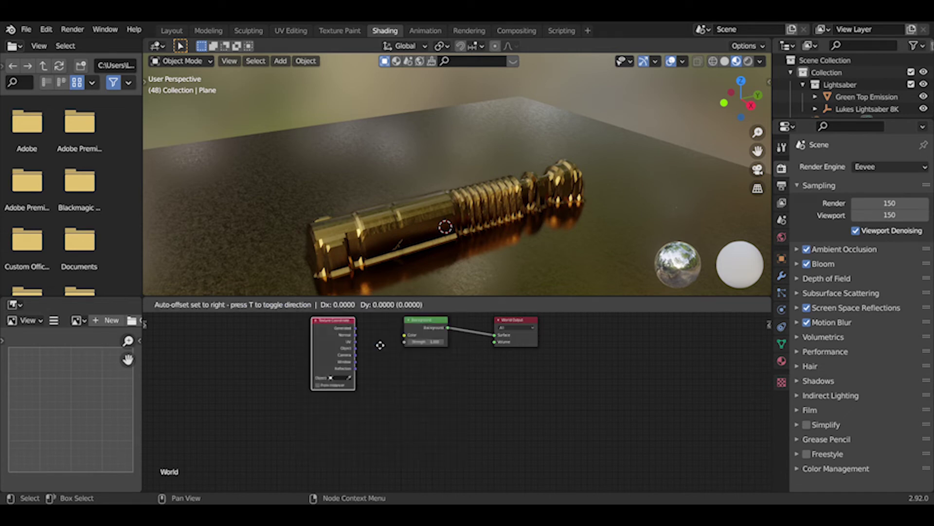
{"action": "left_click", "coordinate": [197, 418]}
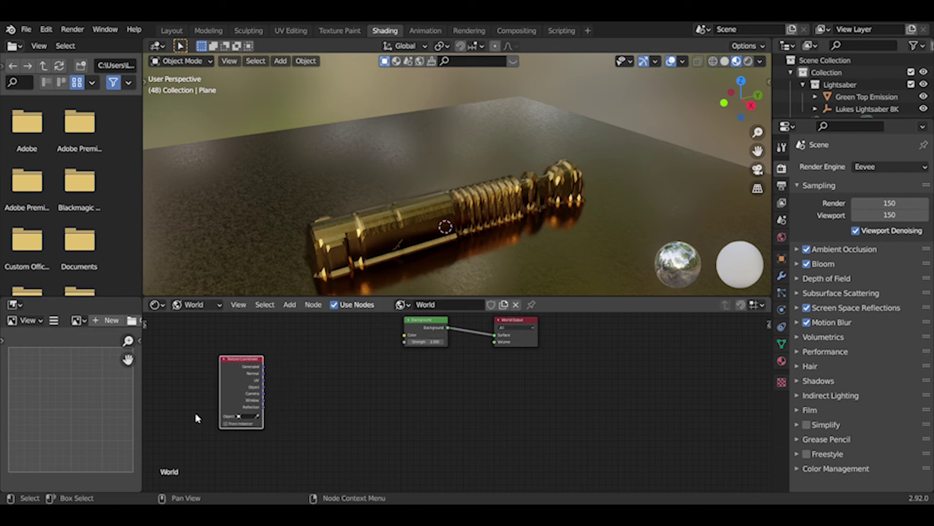
Add a Mapping node beside the Texture Coordinate node
{"action": "left_click", "coordinate": [289, 305]}
{"action": "left_click", "coordinate": [308, 318]}
{"action": "type", "text": "map"}
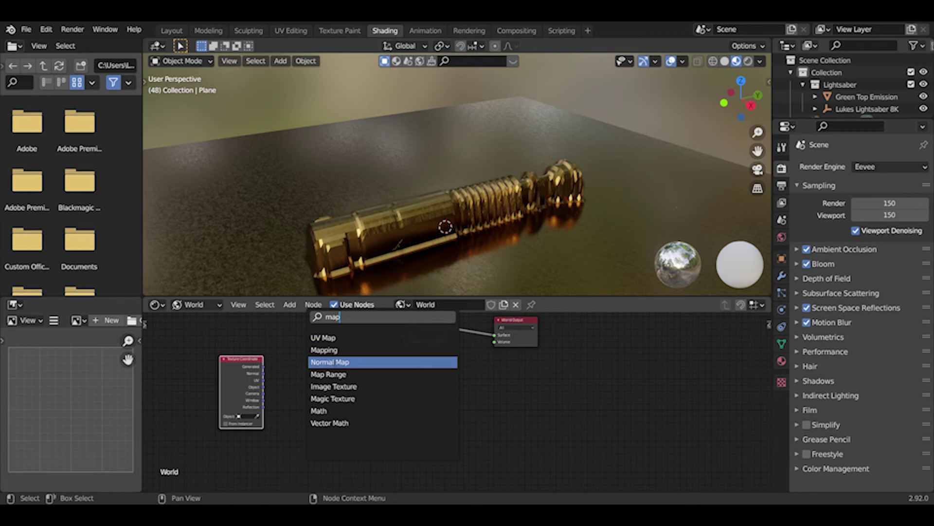
{"action": "left_click", "coordinate": [324, 349]}
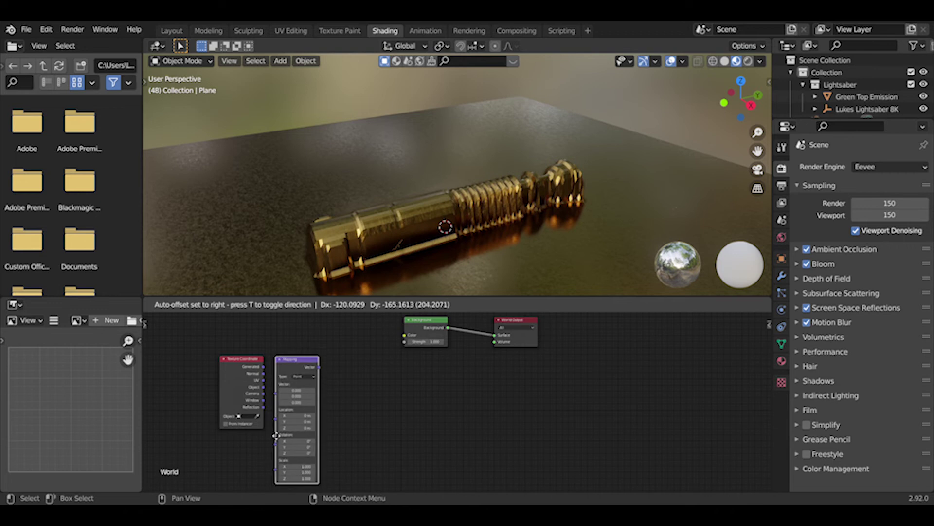
{"action": "left_click", "coordinate": [286, 433]}
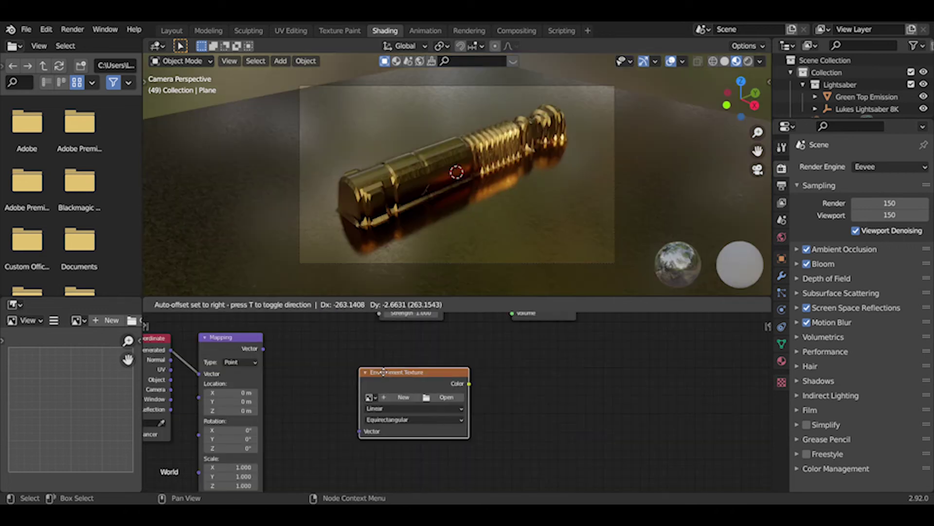
Add an Environment Texture loading rolling_hills_16k.exr, fed by Mapping and feeding Background Color
{"action": "left_click", "coordinate": [344, 364]}
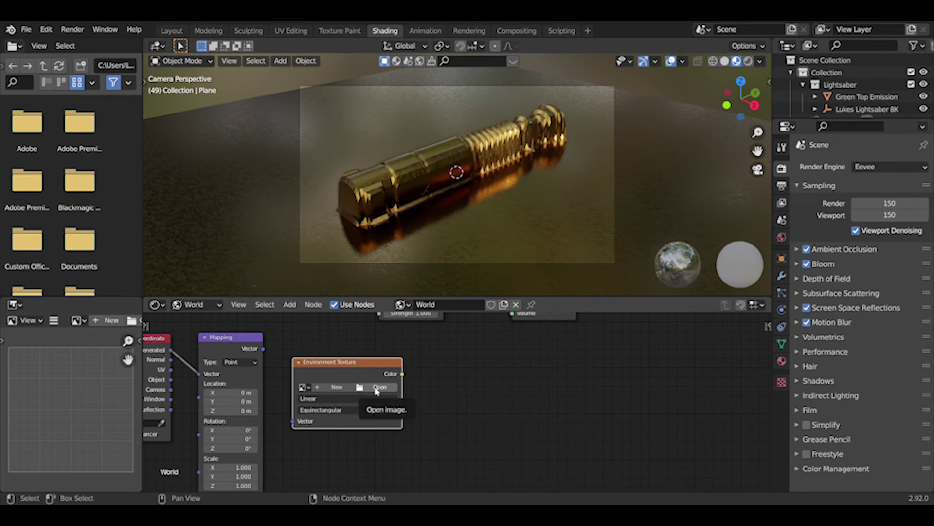
{"action": "left_click", "coordinate": [376, 390]}
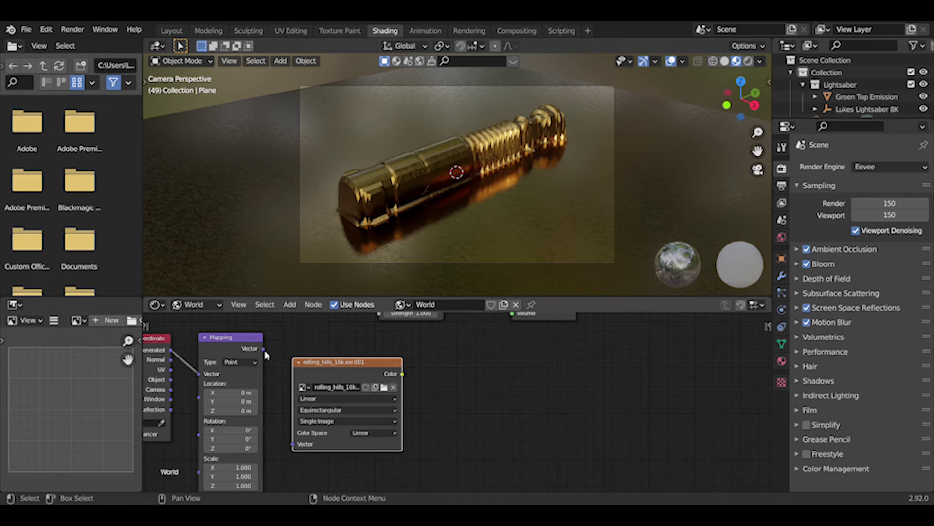
{"action": "left_click_drag", "start_coordinate": [265, 351], "coordinate": [292, 444]}
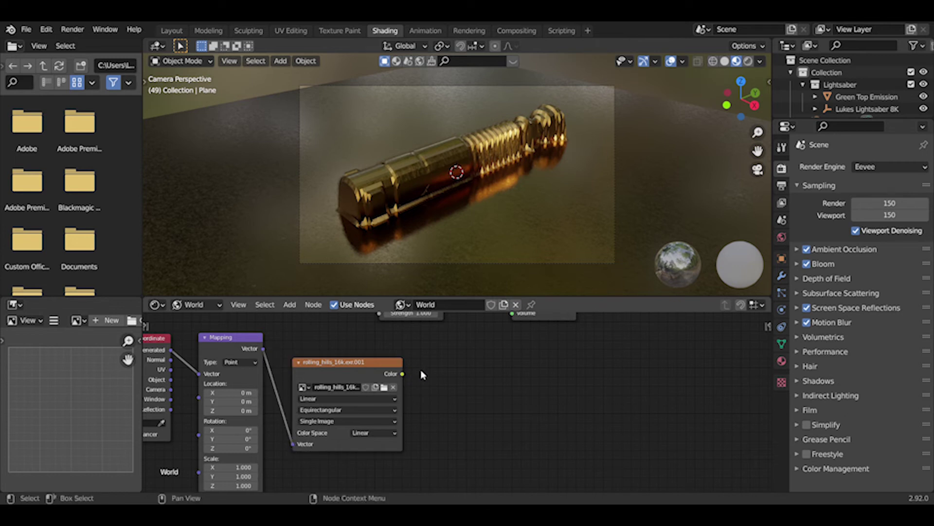
{"action": "scroll", "coordinate": [422, 374], "scroll_direction": "down", "scroll_amount": 3}
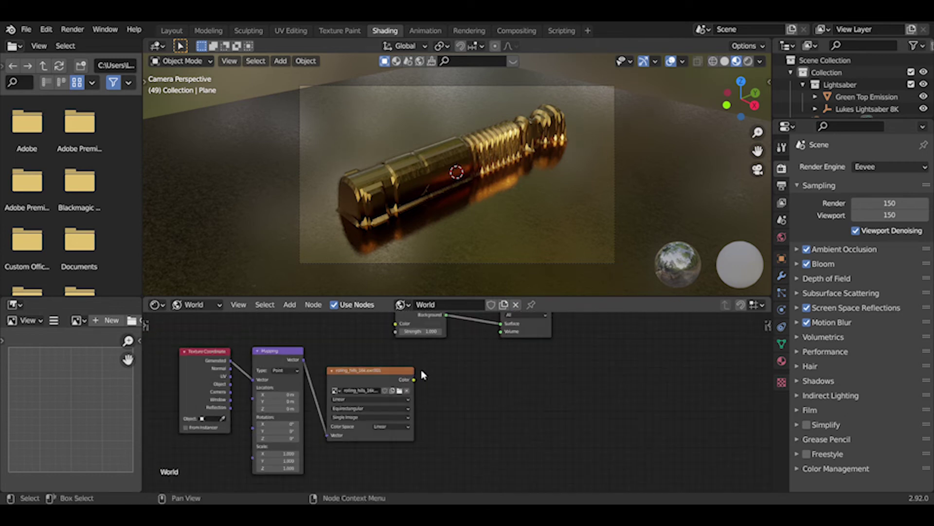
{"action": "left_click_drag", "start_coordinate": [414, 383], "coordinate": [395, 324]}
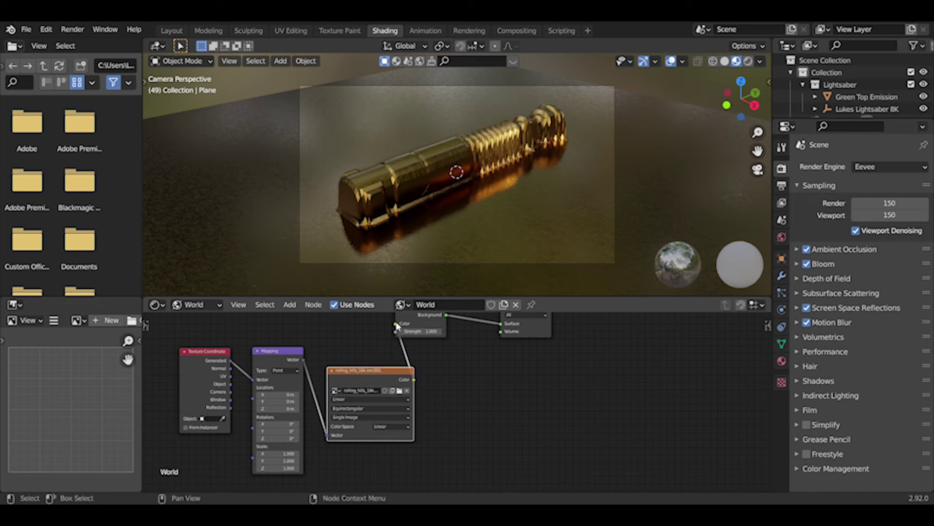
{"action": "left_click", "coordinate": [364, 420]}
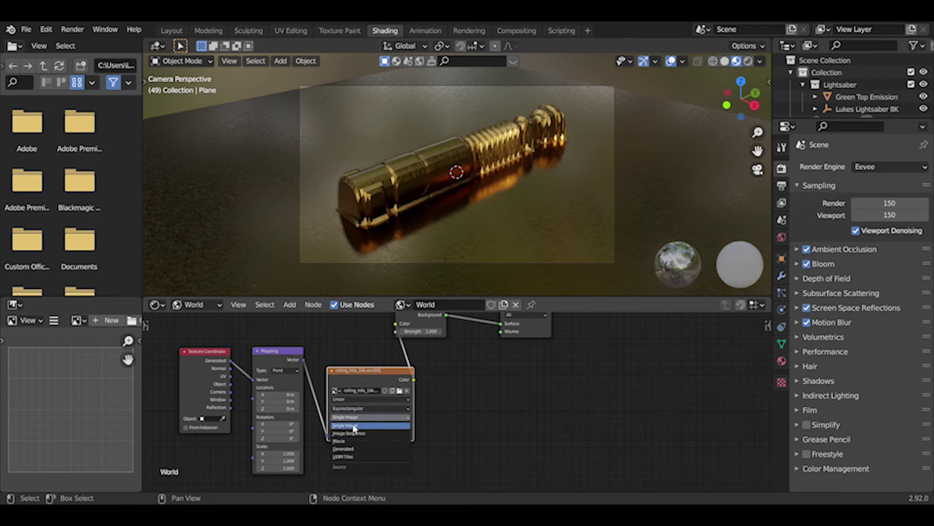
{"action": "left_click", "coordinate": [354, 426]}
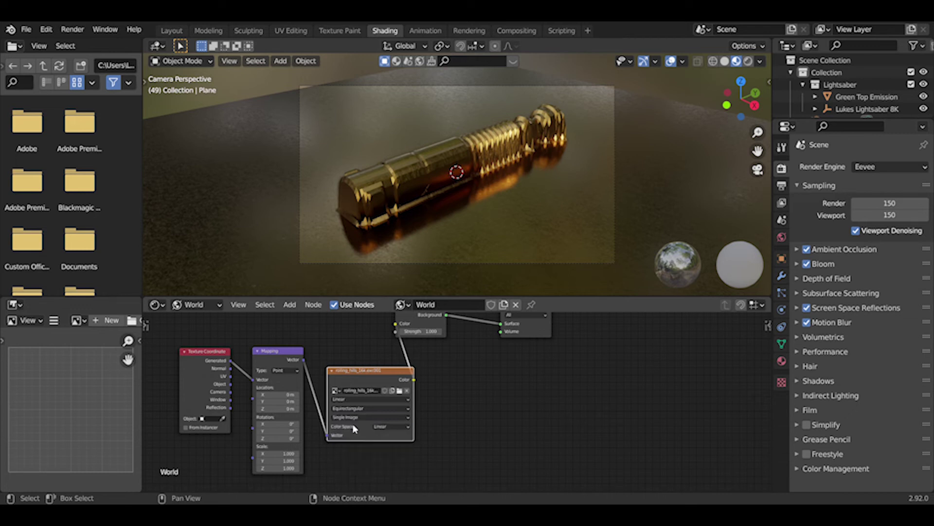
Preview the HDRI-lit animation in the Layout camera view, stopping at frame 111
{"action": "left_click", "coordinate": [172, 32]}
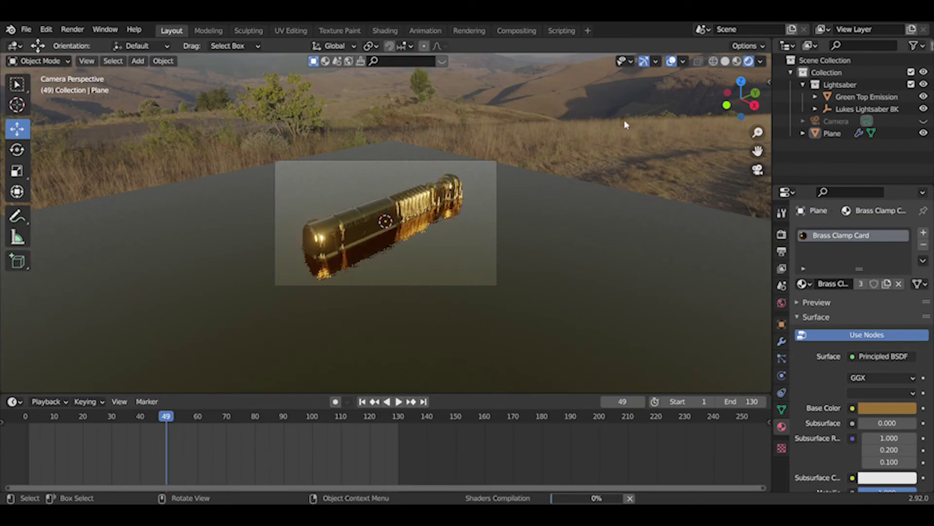
{"action": "scroll", "coordinate": [437, 222], "scroll_direction": "down", "scroll_amount": 5}
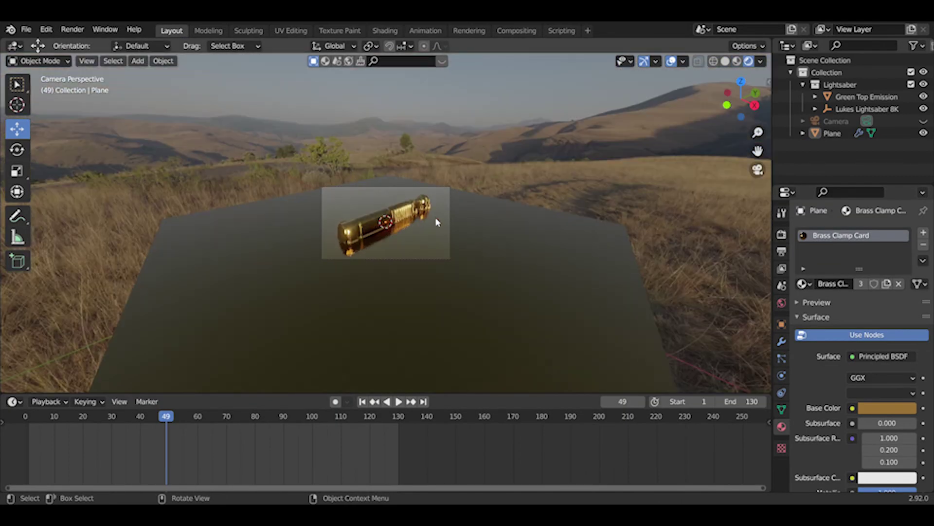
{"action": "scroll", "coordinate": [436, 223], "scroll_direction": "up", "scroll_amount": 5}
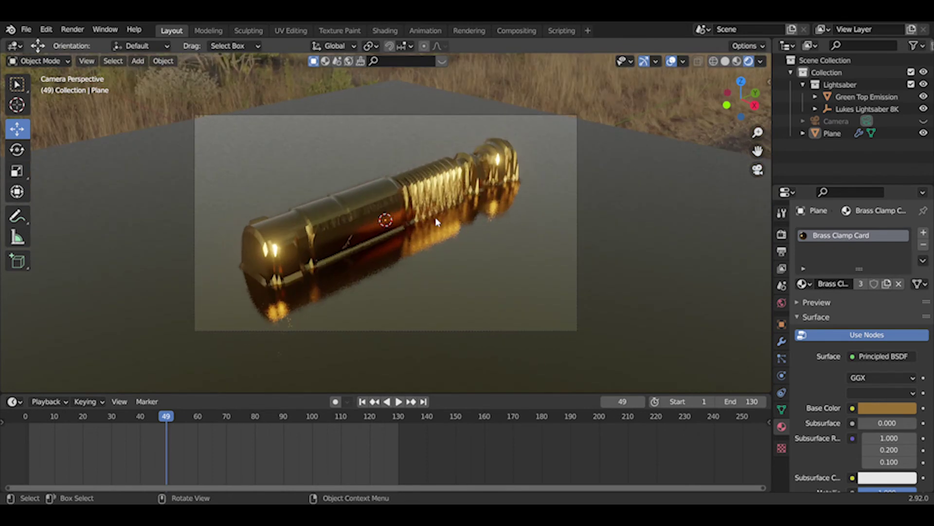
{"action": "key", "text": "space"}
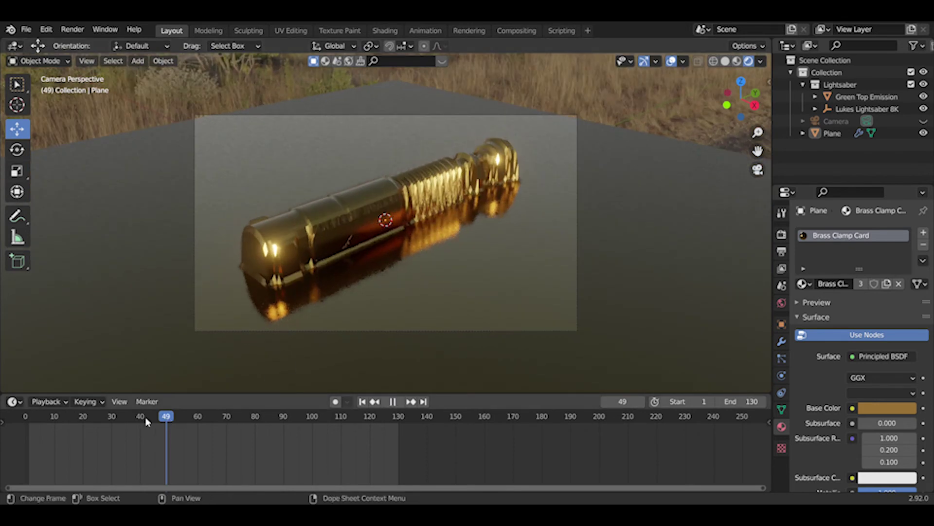
{"action": "left_click_drag", "start_coordinate": [166, 417], "coordinate": [11, 425]}
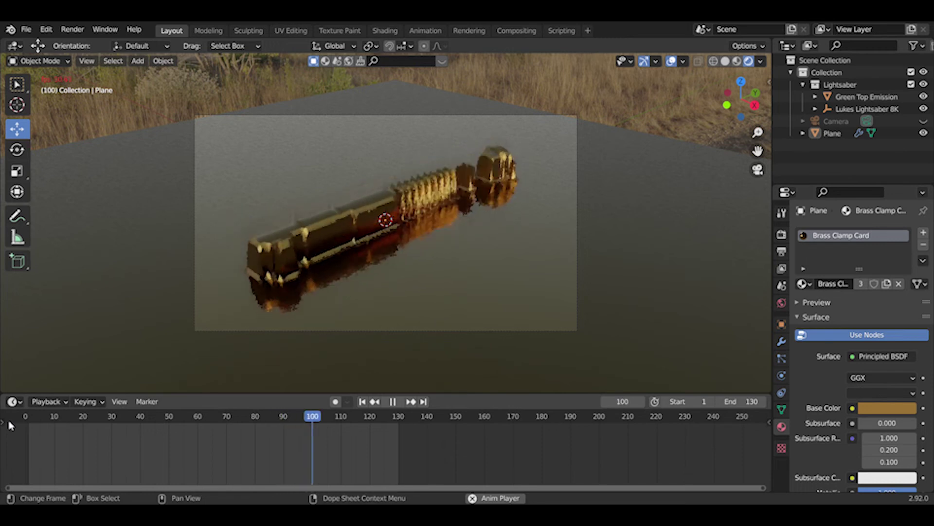
{"action": "key", "text": "space"}
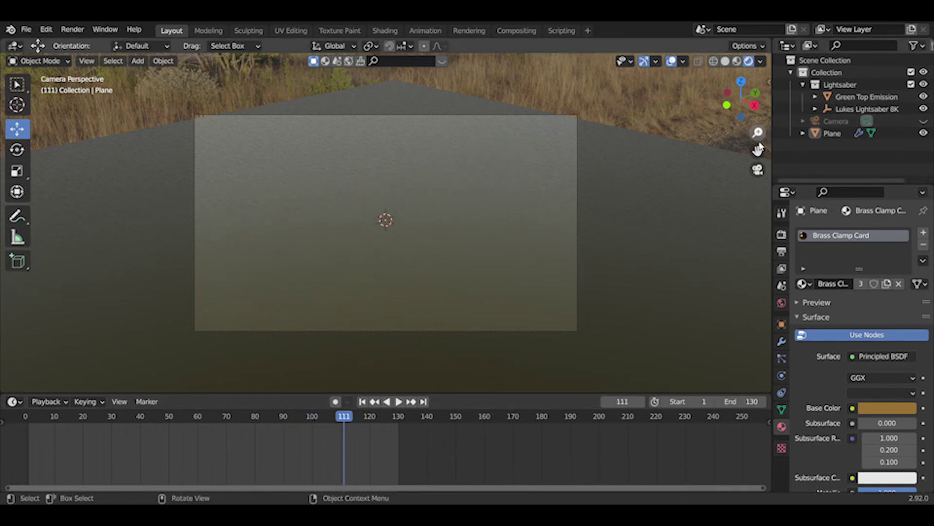
Leave the camera view and orbit around the lightsaber hilt
{"action": "left_click", "coordinate": [758, 170]}
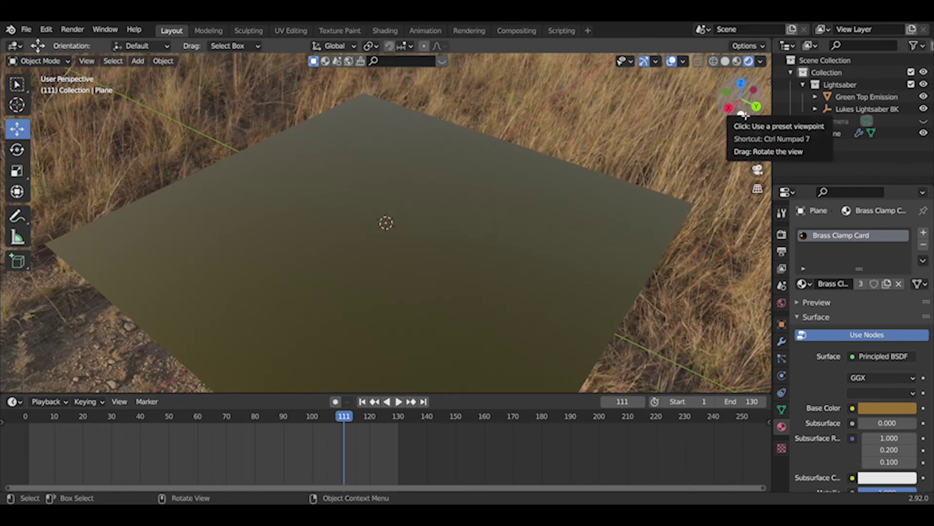
{"action": "mouse_move", "coordinate": [744, 115]}
{"action": "left_mouse_down"}
{"action": "mouse_move", "coordinate": [752, 121]}
{"action": "mouse_move", "coordinate": [747, 105]}
{"action": "mouse_move", "coordinate": [741, 116]}
{"action": "mouse_move", "coordinate": [743, 97]}
{"action": "mouse_move", "coordinate": [744, 111]}
{"action": "left_mouse_up"}
{"action": "scroll", "coordinate": [426, 282], "scroll_direction": "down", "scroll_amount": 2}
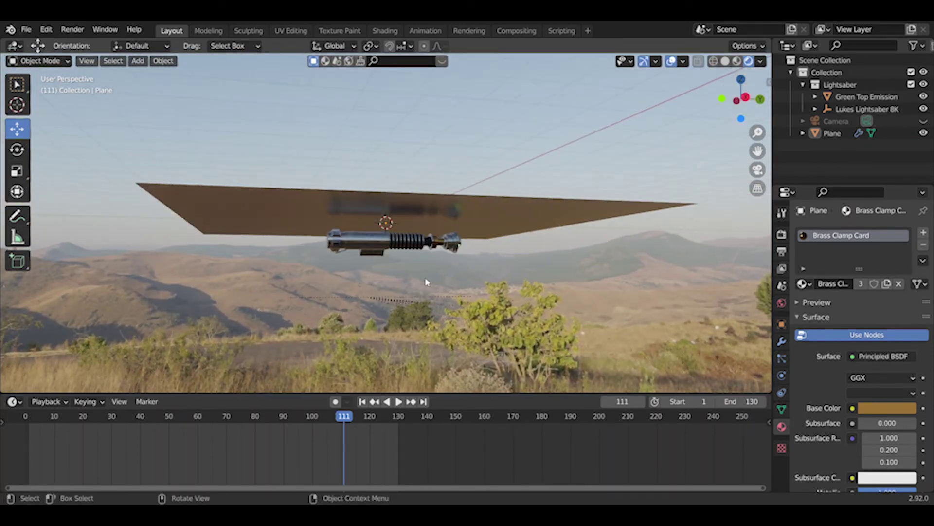
{"action": "scroll", "coordinate": [426, 282], "scroll_direction": "up", "scroll_amount": 5}
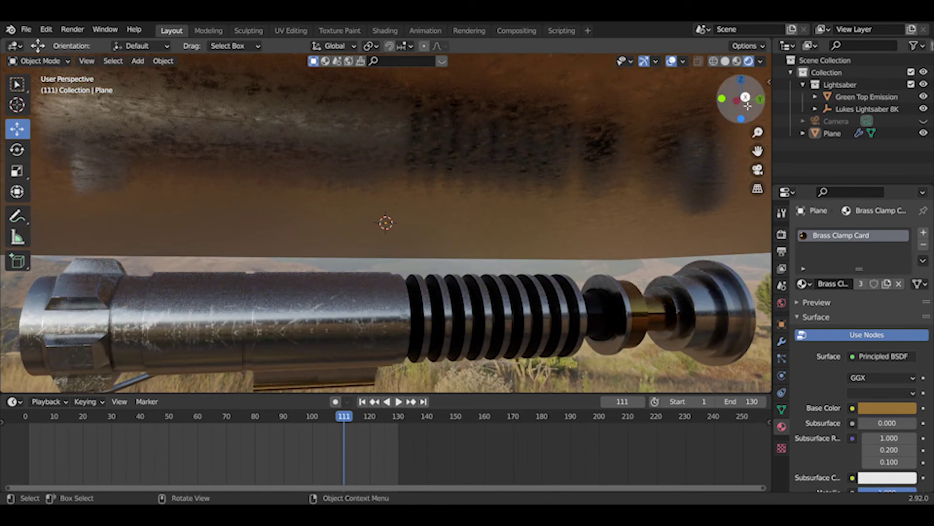
{"action": "left_click_drag", "start_coordinate": [748, 105], "coordinate": [672, 168]}
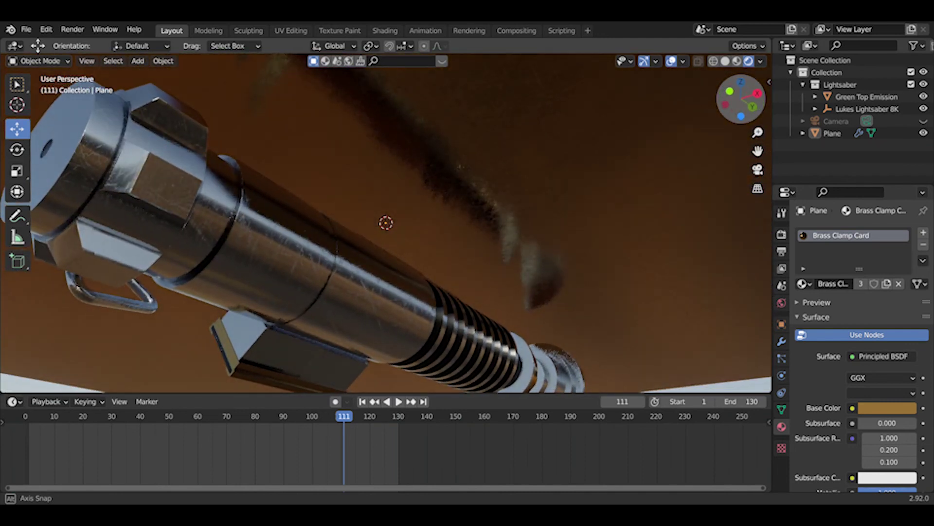
{"action": "middle_click_drag", "start_coordinate": [385, 243], "coordinate": [744, 106]}
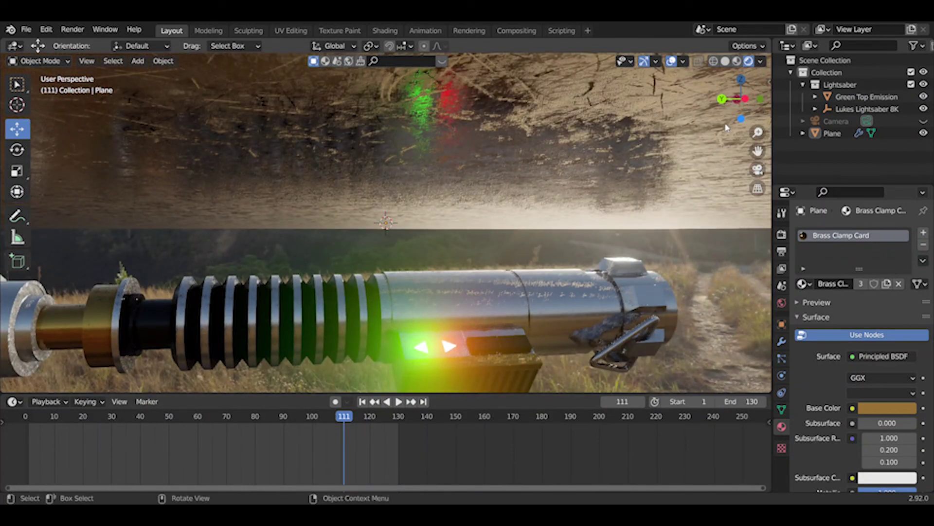
Check both X-axis side views of the hilt, then return to a perspective view of the plane
{"action": "left_click", "coordinate": [745, 99]}
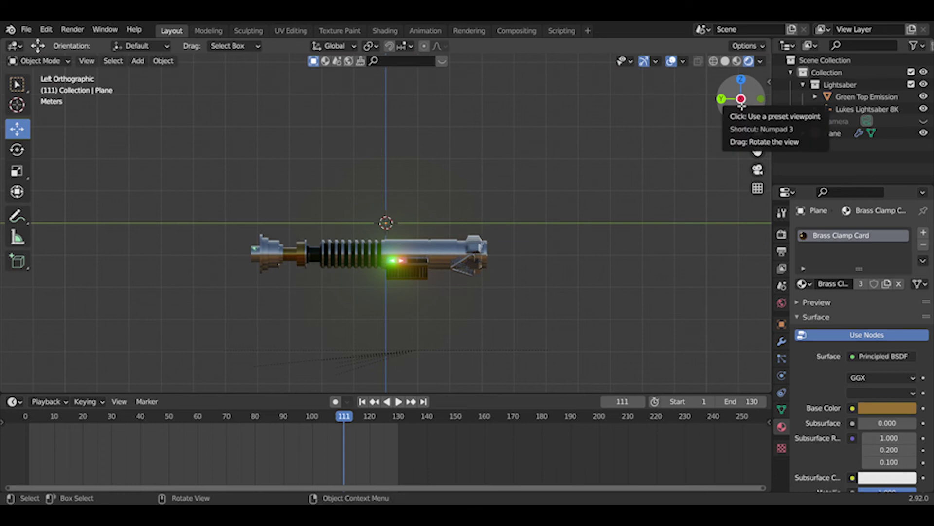
{"action": "left_click", "coordinate": [741, 100]}
{"action": "left_click_drag", "start_coordinate": [747, 100], "coordinate": [747, 100]}
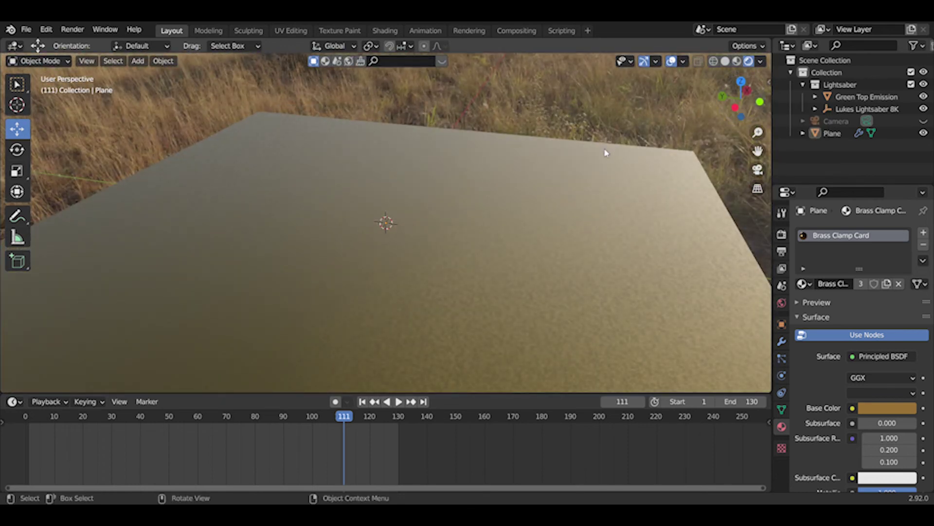
Set the render output File Format to FFmpeg Video
{"action": "scroll", "coordinate": [605, 150], "scroll_direction": "down", "scroll_amount": 5}
{"action": "left_click", "coordinate": [782, 270]}
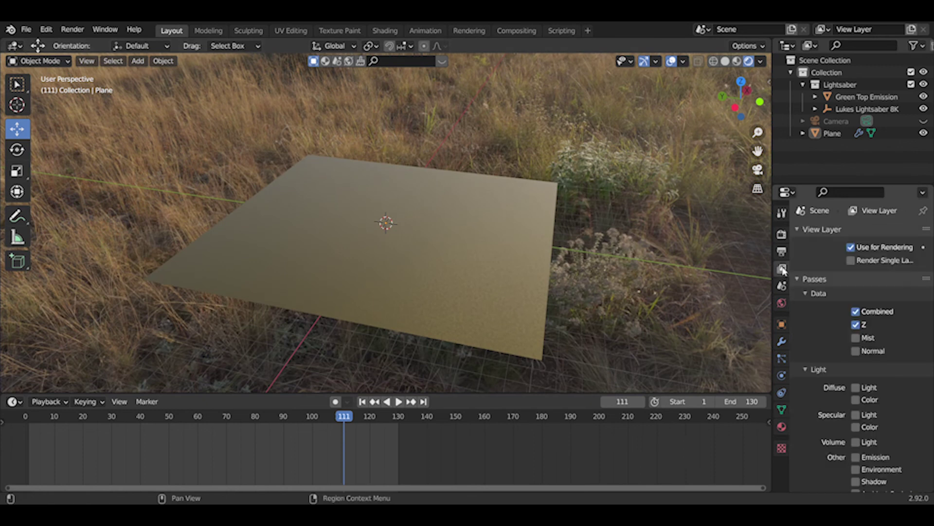
{"action": "left_click", "coordinate": [783, 250]}
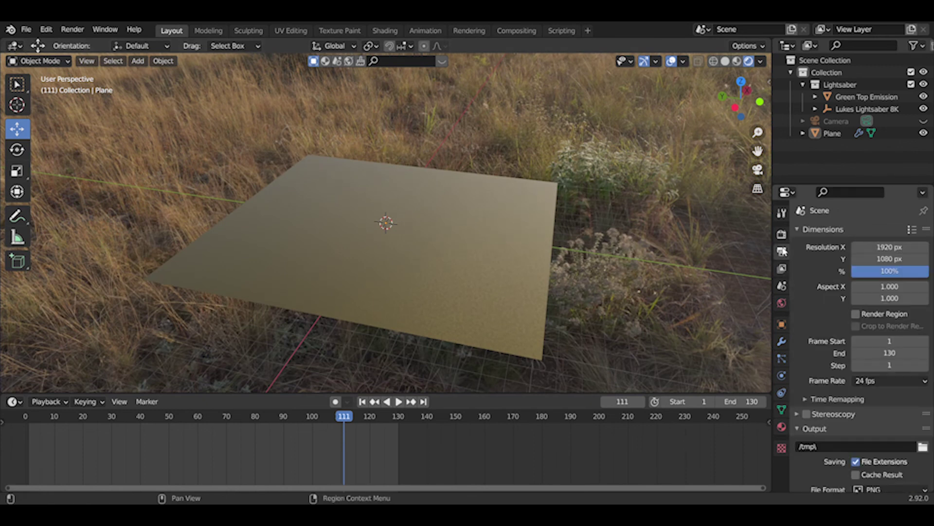
{"action": "scroll", "coordinate": [822, 407], "scroll_direction": "down", "scroll_amount": 5}
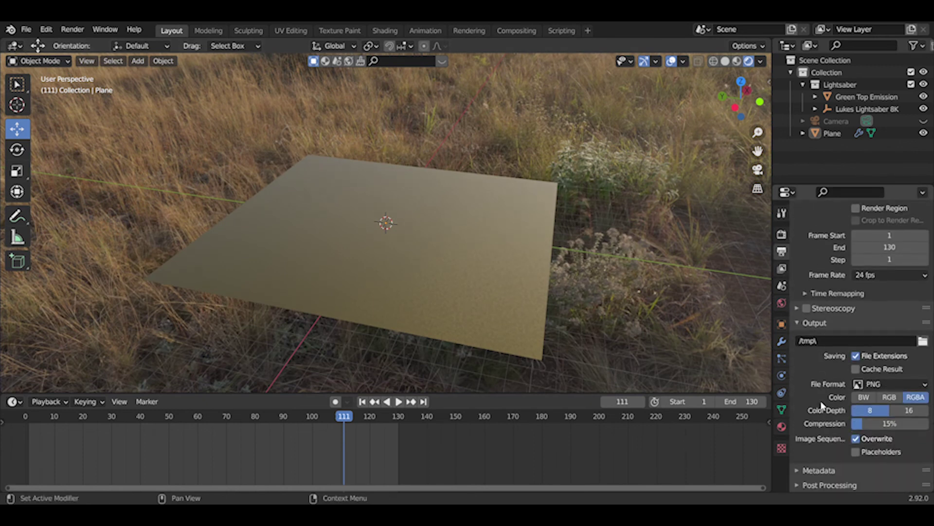
{"action": "left_click", "coordinate": [871, 383]}
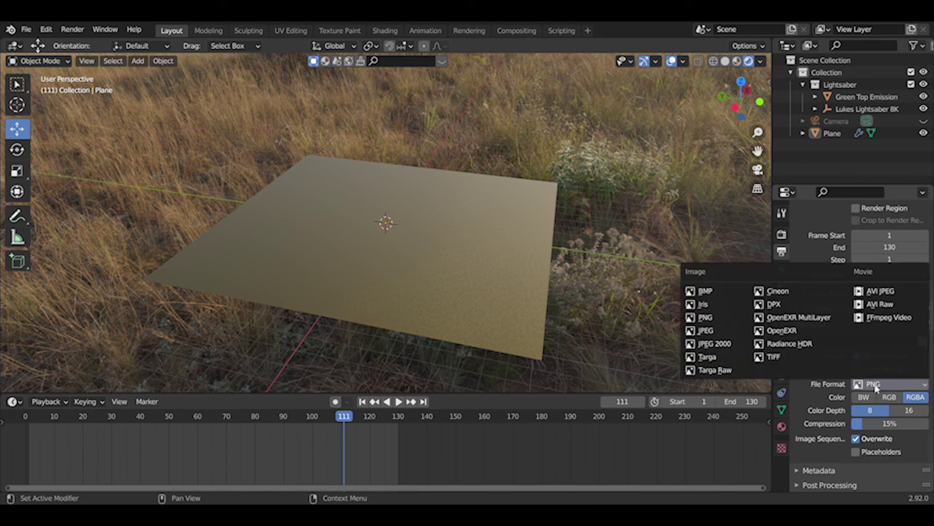
{"action": "left_click", "coordinate": [888, 318]}
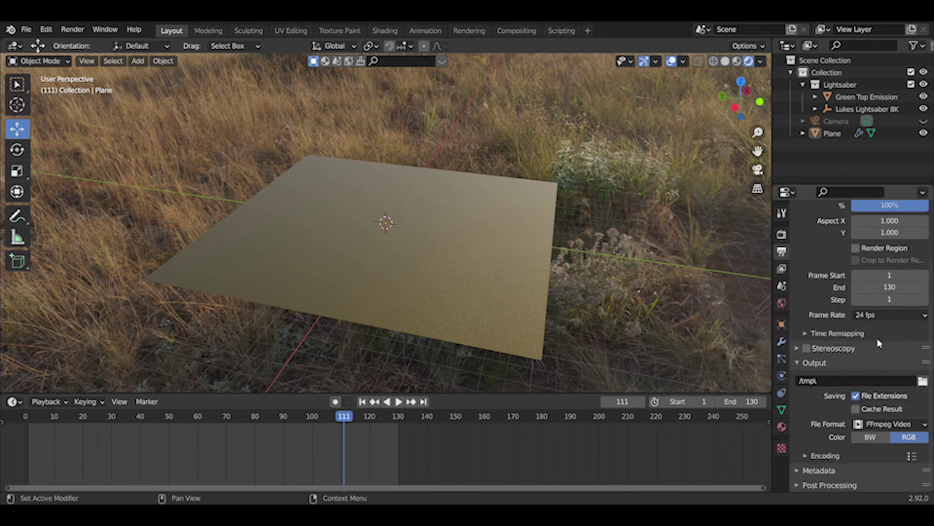
Set the encoding container to MPEG-4, leaving Output Quality at Medium
{"action": "left_click", "coordinate": [805, 455]}
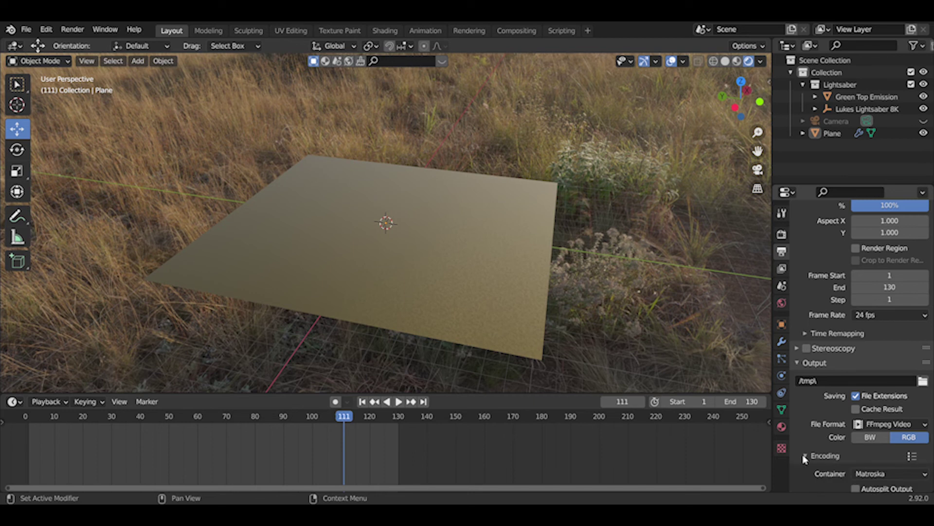
{"action": "scroll", "coordinate": [827, 438], "scroll_direction": "down", "scroll_amount": 6}
{"action": "left_click", "coordinate": [897, 358]}
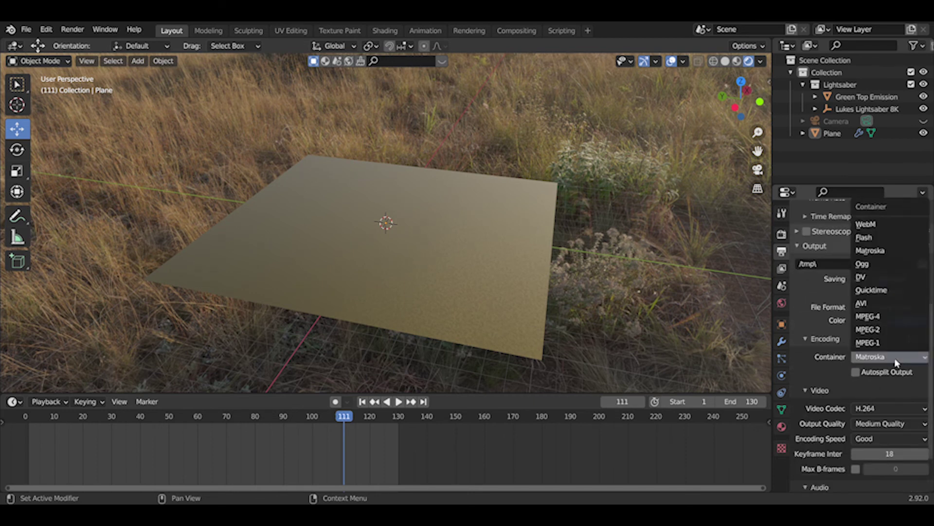
{"action": "left_click", "coordinate": [878, 317]}
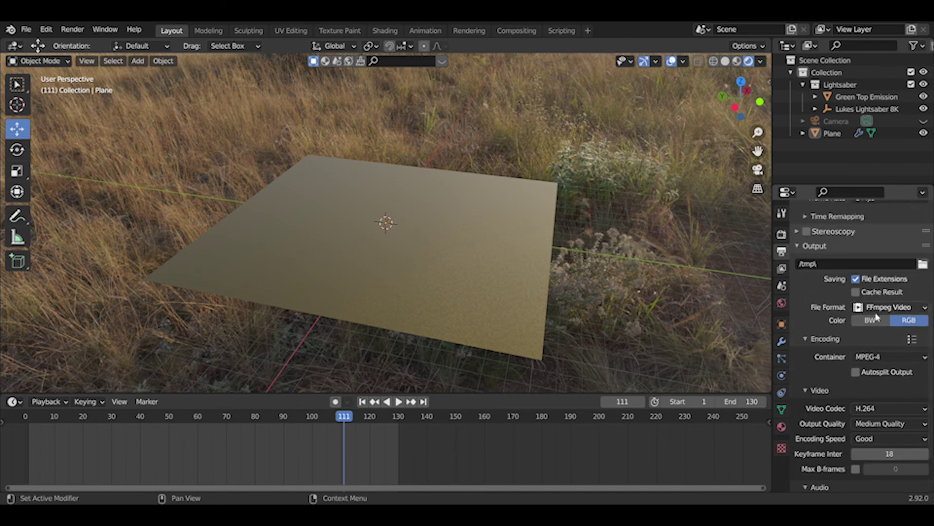
{"action": "left_click", "coordinate": [874, 424]}
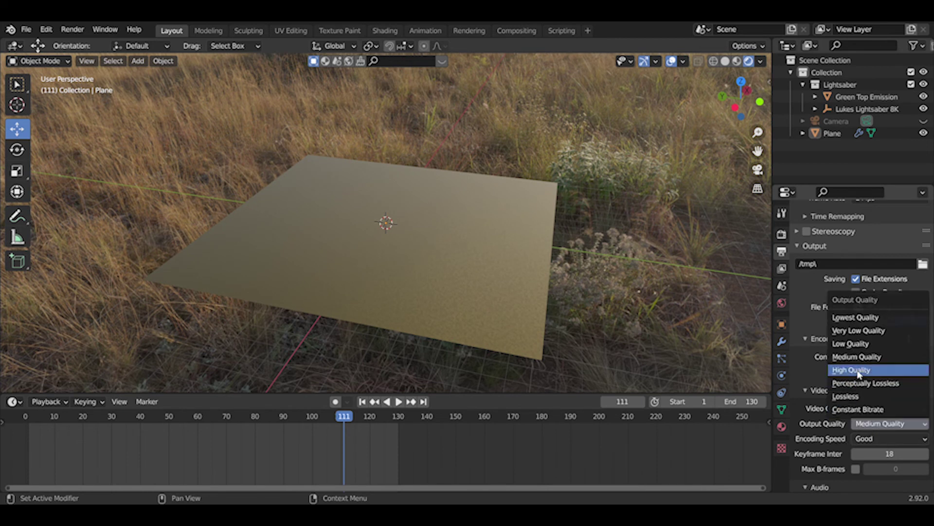
{"action": "left_click", "coordinate": [832, 445]}
{"action": "left_click", "coordinate": [862, 421]}
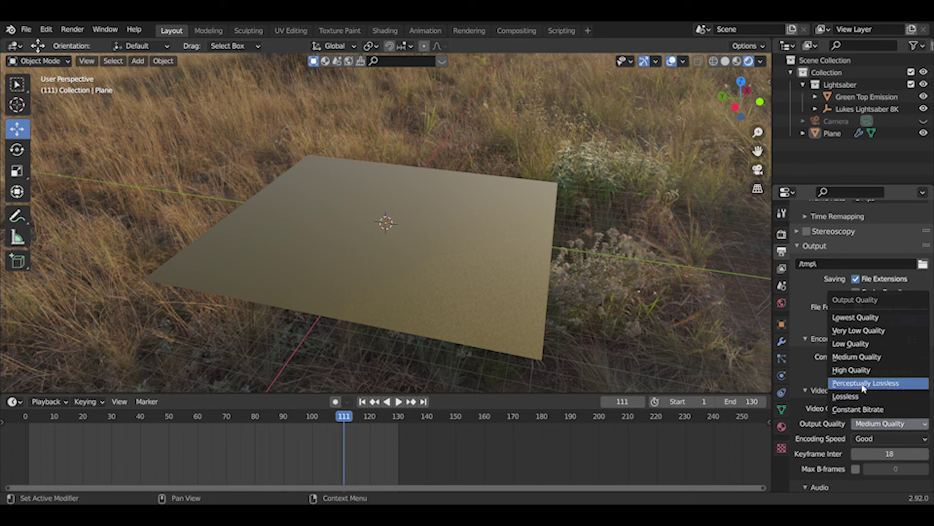
{"action": "left_click", "coordinate": [810, 419]}
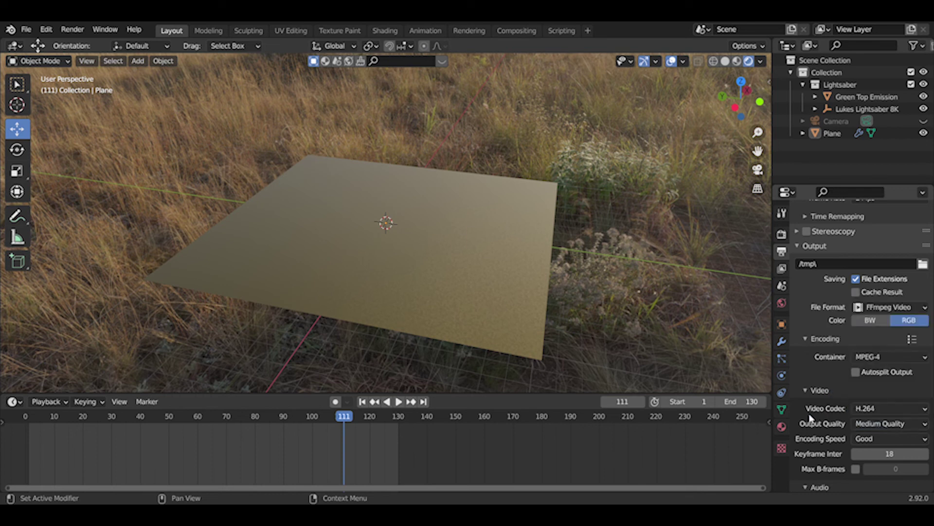
Assign the Brass Neck material to the plane
{"action": "mouse_move", "coordinate": [743, 108]}
{"action": "left_mouse_down"}
{"action": "mouse_move", "coordinate": [742, 78]}
{"action": "mouse_move", "coordinate": [769, 81]}
{"action": "mouse_move", "coordinate": [745, 106]}
{"action": "mouse_move", "coordinate": [752, 110]}
{"action": "left_mouse_up"}
{"action": "left_click", "coordinate": [746, 103]}
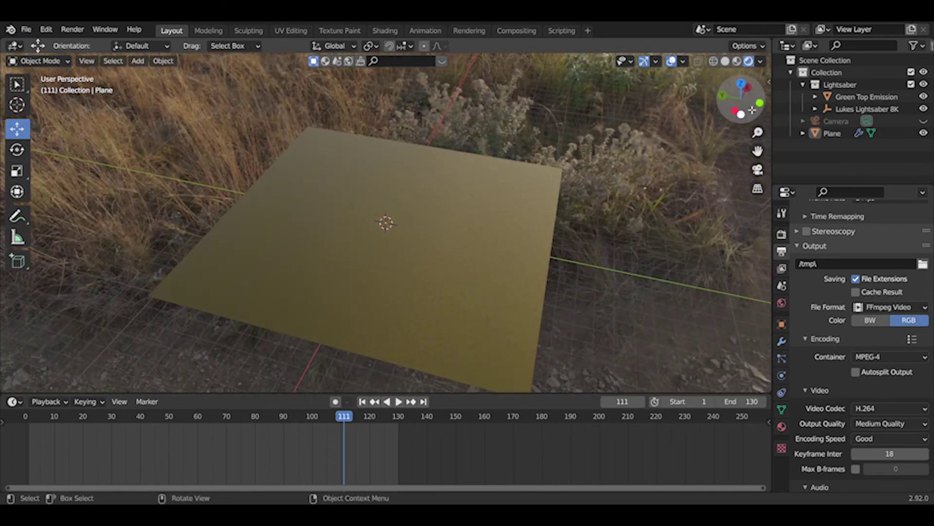
{"action": "left_click", "coordinate": [497, 307]}
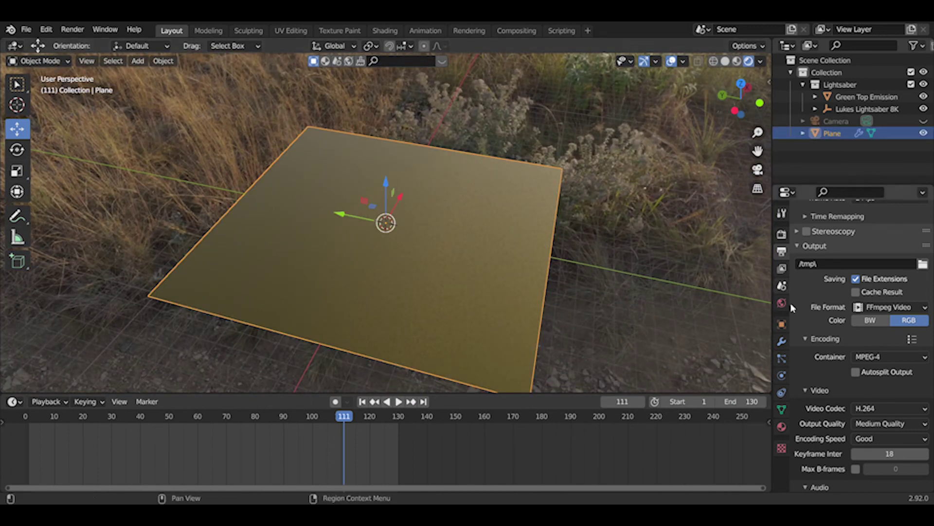
{"action": "left_click", "coordinate": [781, 427]}
{"action": "scroll", "coordinate": [804, 371], "scroll_direction": "up", "scroll_amount": 8}
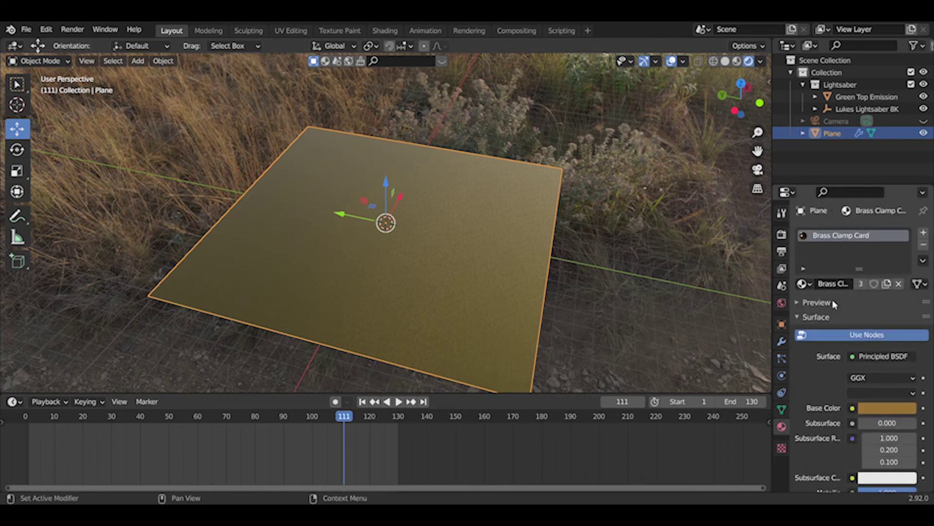
{"action": "left_click", "coordinate": [804, 284]}
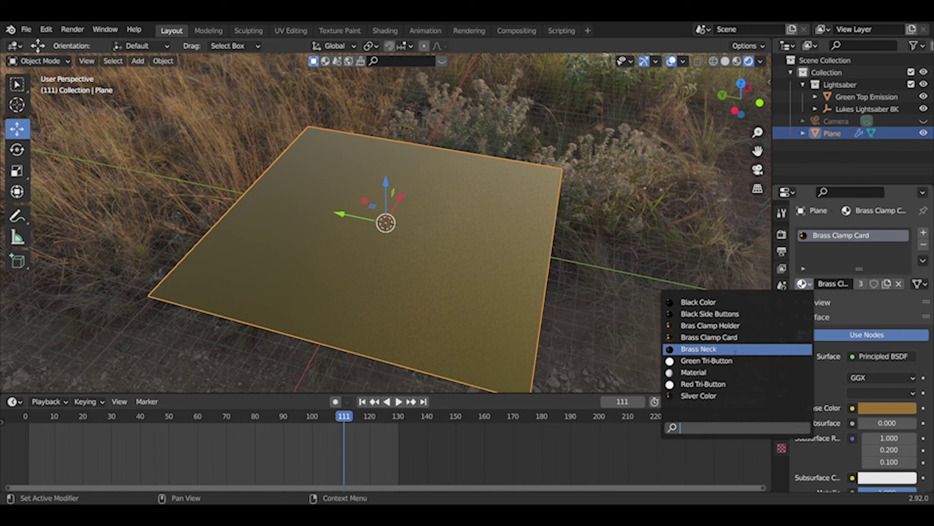
{"action": "left_click", "coordinate": [732, 349]}
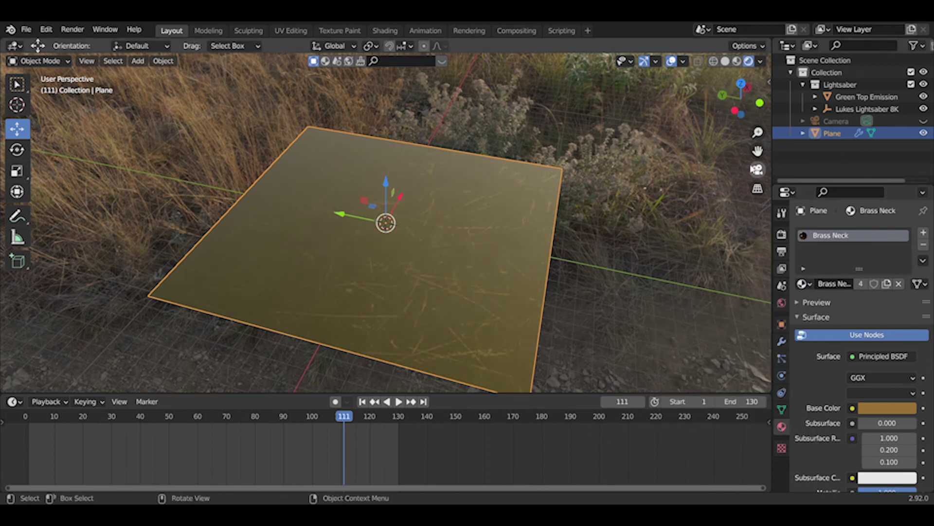
In camera view at frame 68, switch the plane's material to Black Color
{"action": "left_click", "coordinate": [757, 170]}
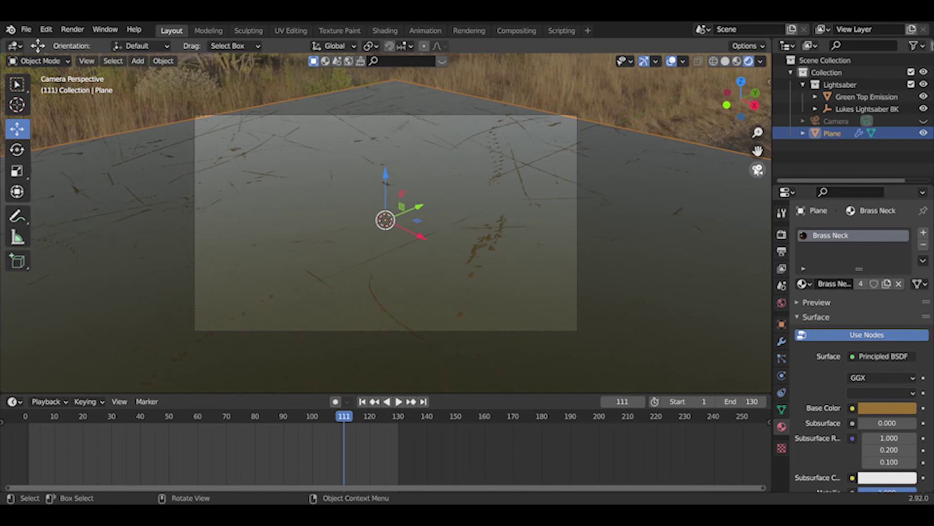
{"action": "left_click_drag", "start_coordinate": [292, 418], "coordinate": [220, 425]}
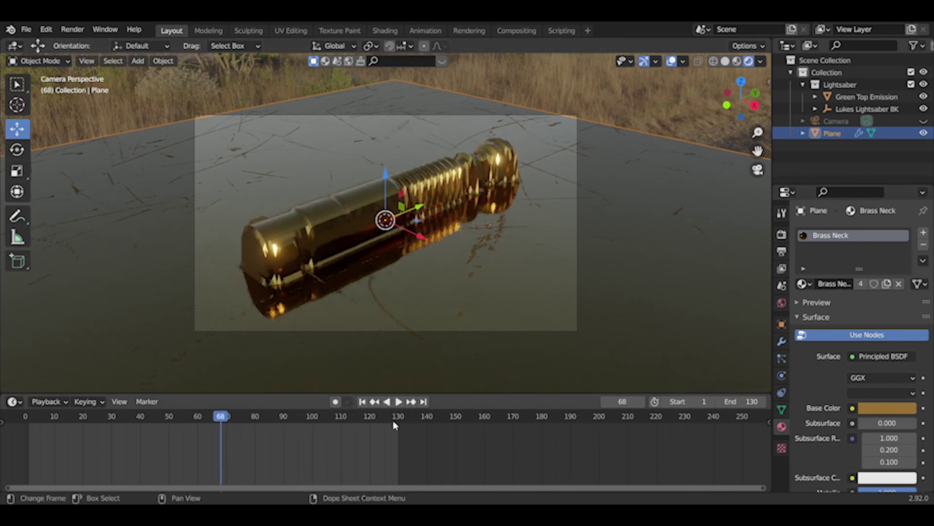
{"action": "left_click", "coordinate": [803, 284]}
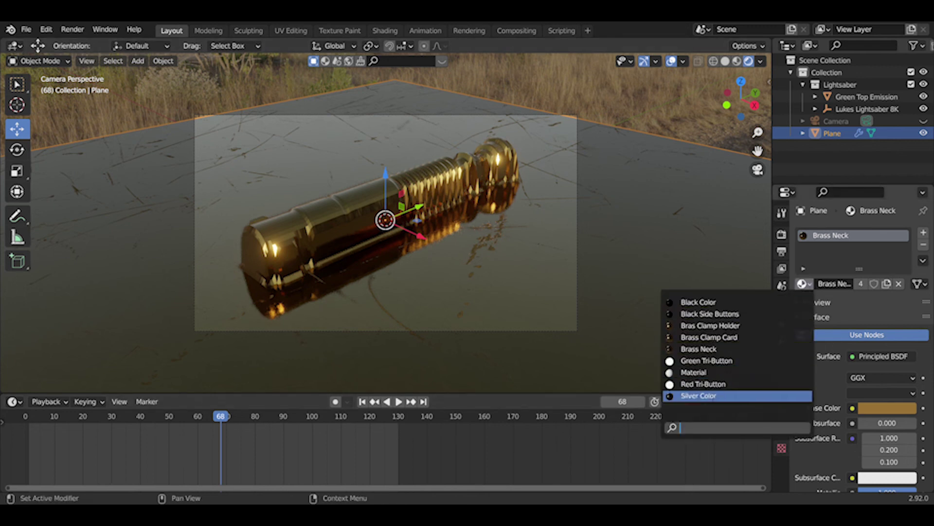
{"action": "left_click", "coordinate": [714, 303]}
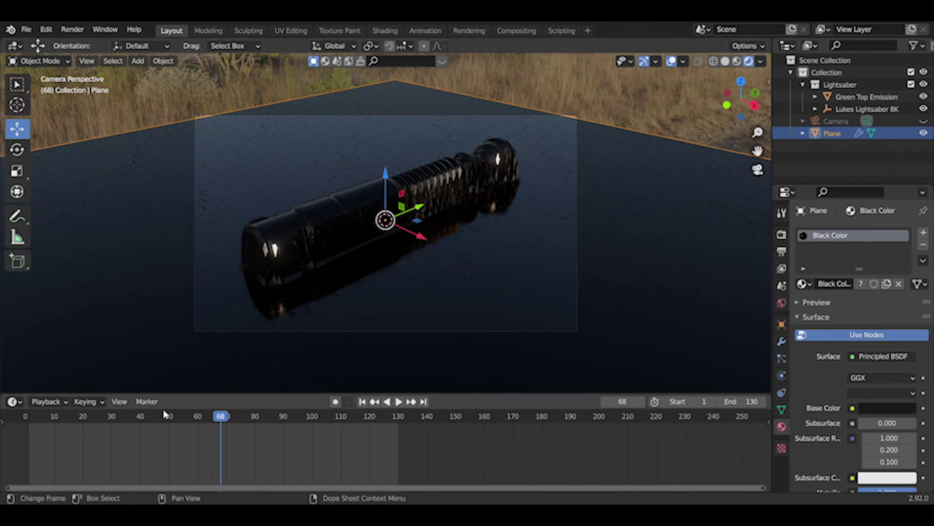
Play the animation, scrub the playhead back, and stop playback at frame 90
{"action": "key", "text": "space"}
{"action": "left_click_drag", "start_coordinate": [159, 416], "coordinate": [285, 416]}
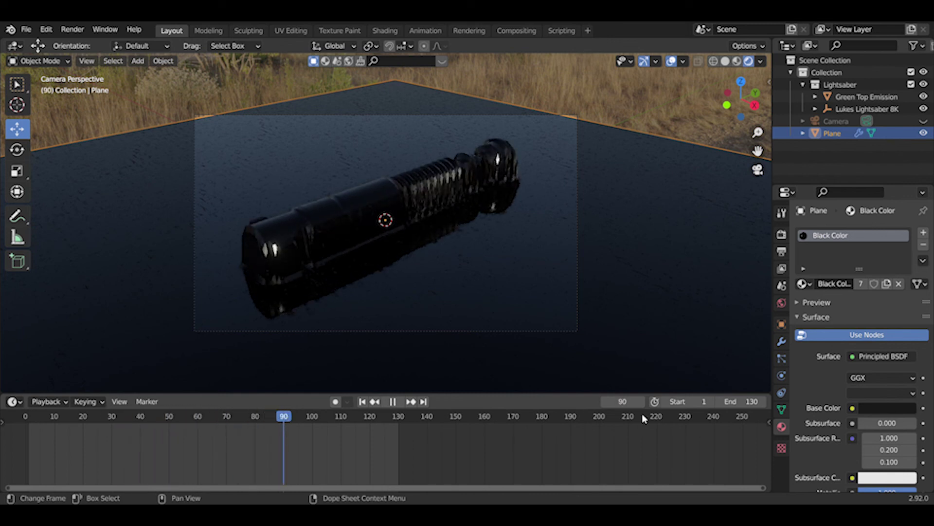
{"action": "key", "text": "space"}
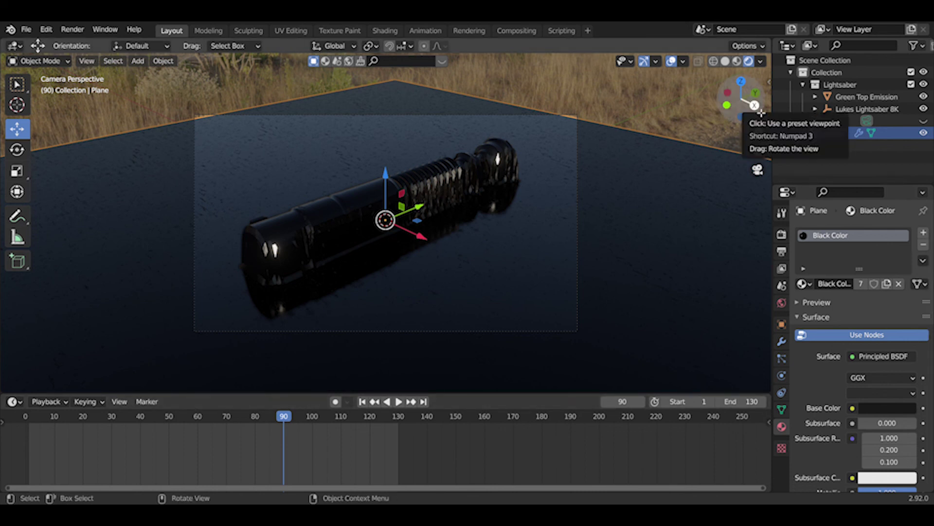
Orbit out of camera view and zoom out to see the black plane and lightsaber
{"action": "left_click_drag", "start_coordinate": [750, 108], "coordinate": [688, 132]}
{"action": "scroll", "coordinate": [552, 134], "scroll_direction": "up", "scroll_amount": 5}
{"action": "scroll", "coordinate": [553, 133], "scroll_direction": "down", "scroll_amount": 8}
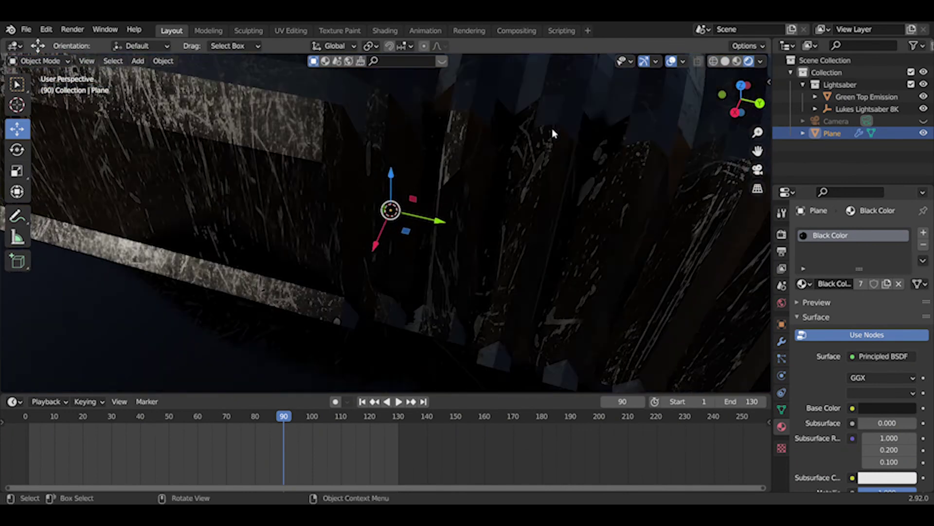
{"action": "scroll", "coordinate": [553, 134], "scroll_direction": "down", "scroll_amount": 4}
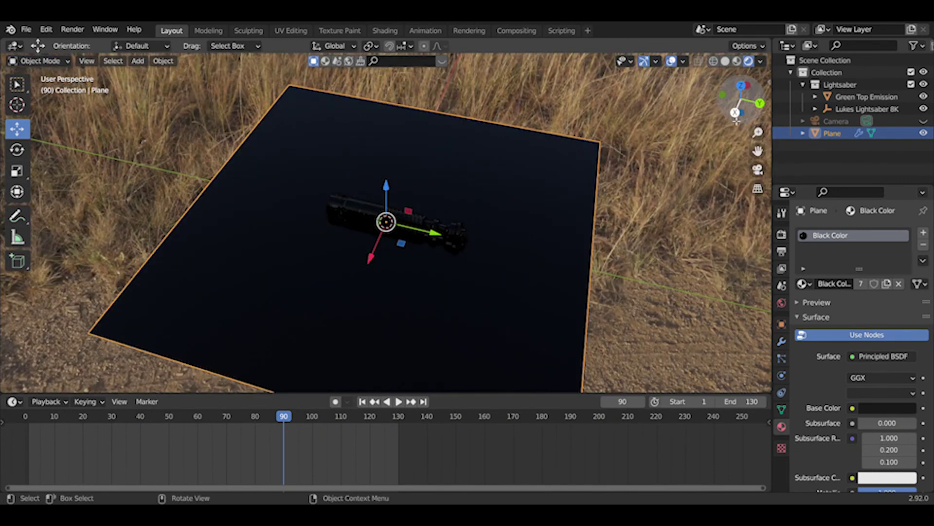
{"action": "mouse_move", "coordinate": [744, 113]}
{"action": "left_mouse_down"}
{"action": "mouse_move", "coordinate": [737, 121]}
{"action": "mouse_move", "coordinate": [731, 90]}
{"action": "mouse_move", "coordinate": [720, 95]}
{"action": "mouse_move", "coordinate": [725, 129]}
{"action": "mouse_move", "coordinate": [736, 121]}
{"action": "left_mouse_up"}
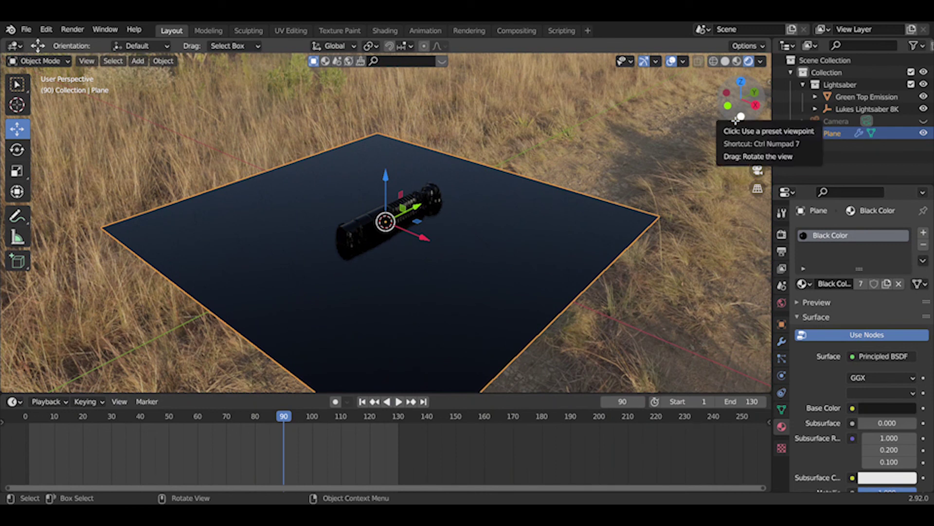